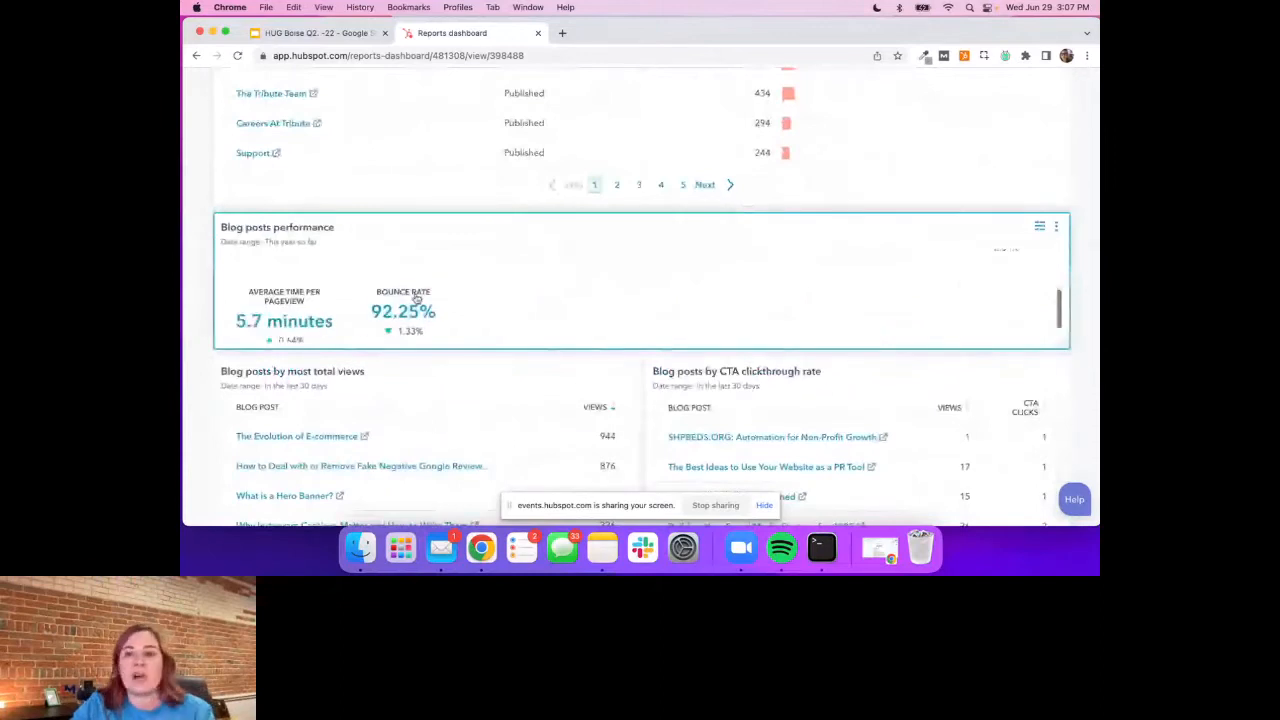
Leave the Web Analytics Dashboard for the website's blog post list and open the blog analytics from there
scroll(416, 297, "down", 10)
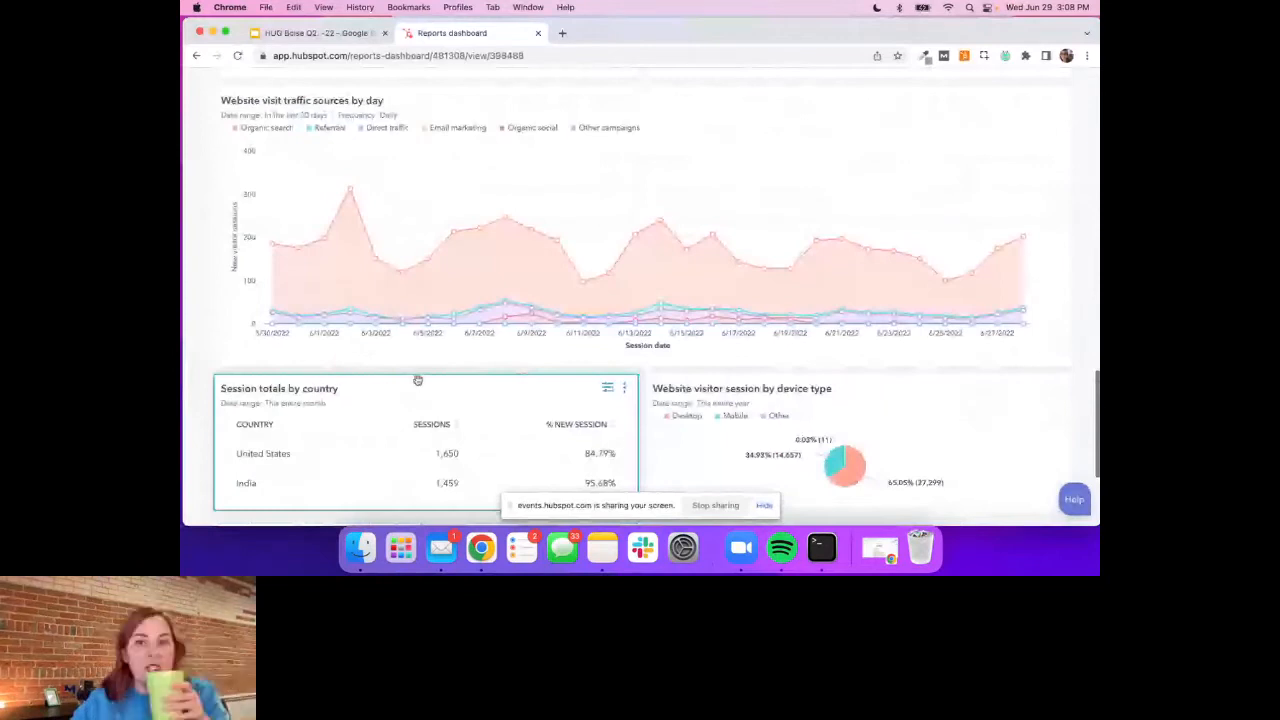
scroll(1049, 192, "up", 15)
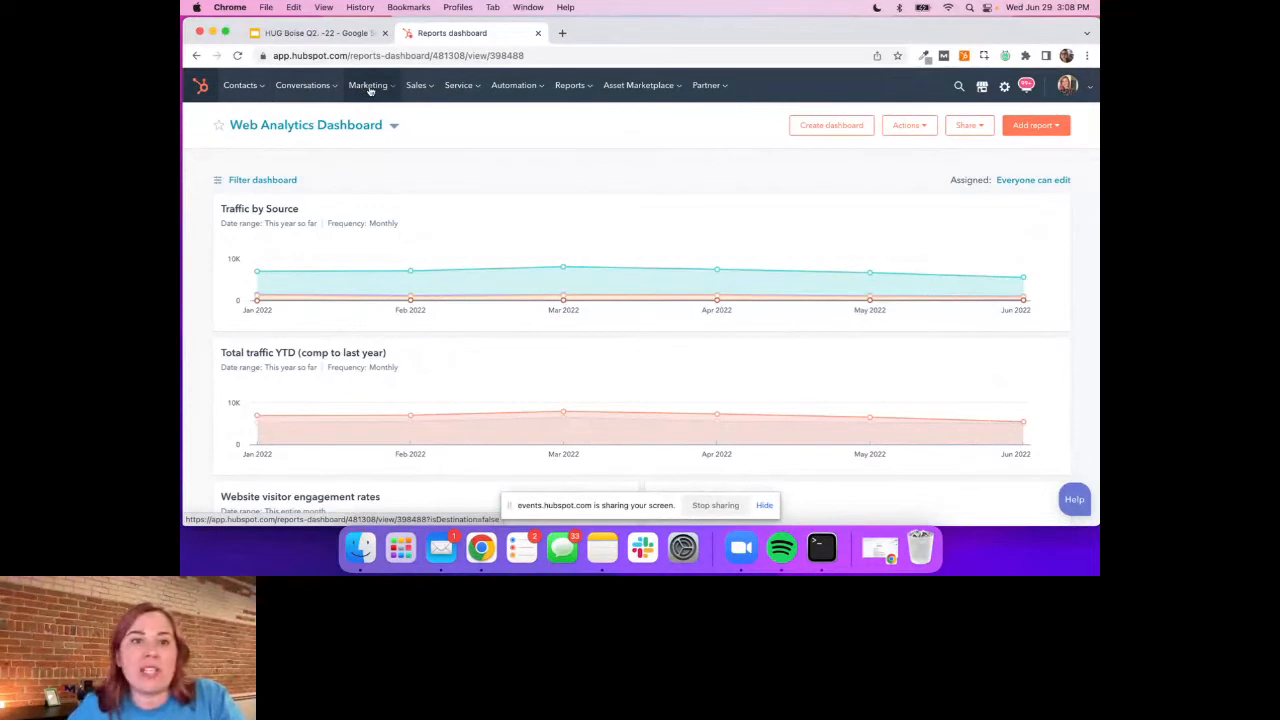
left_click(369, 89)
mouse_move(391, 221)
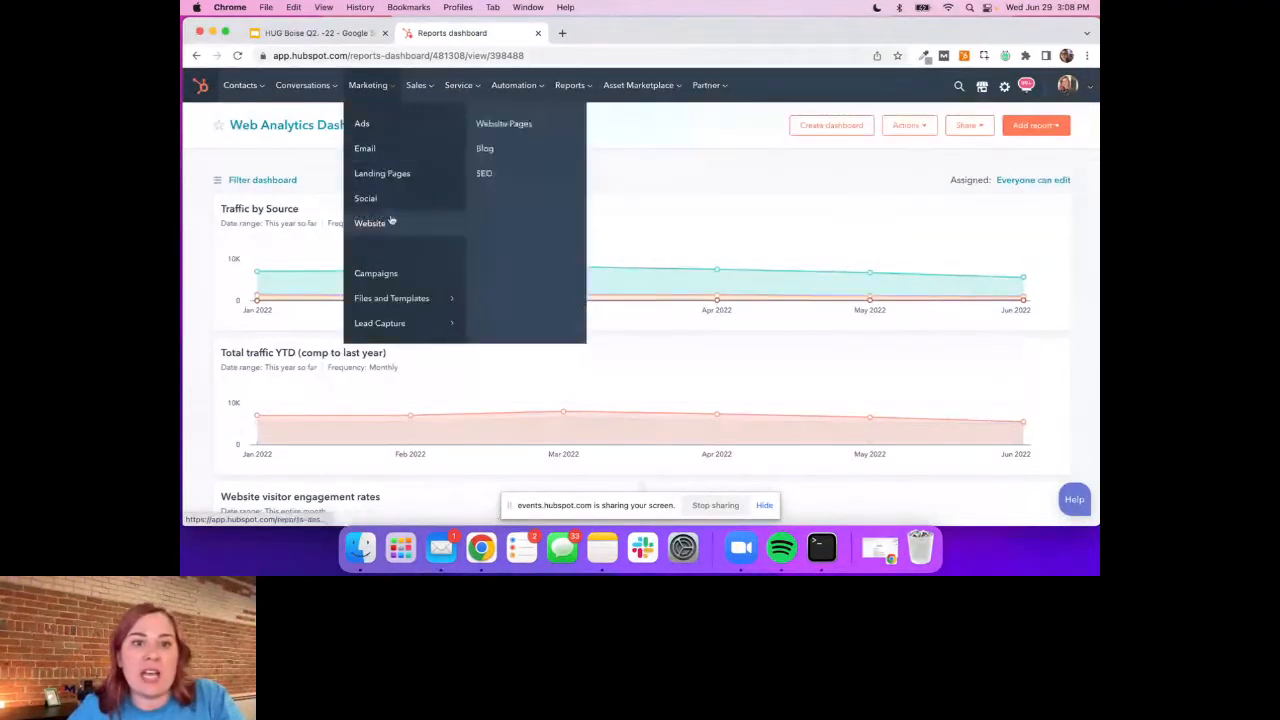
left_click(493, 156)
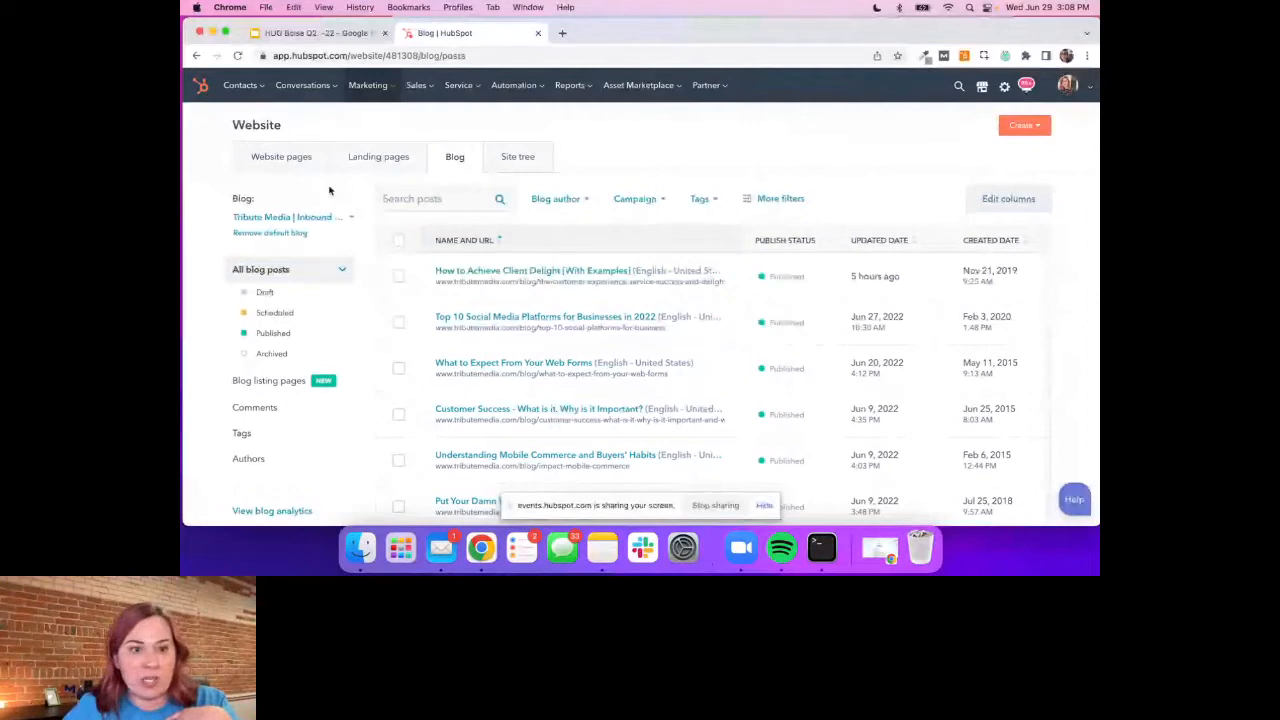
scroll(310, 436, "down", 2)
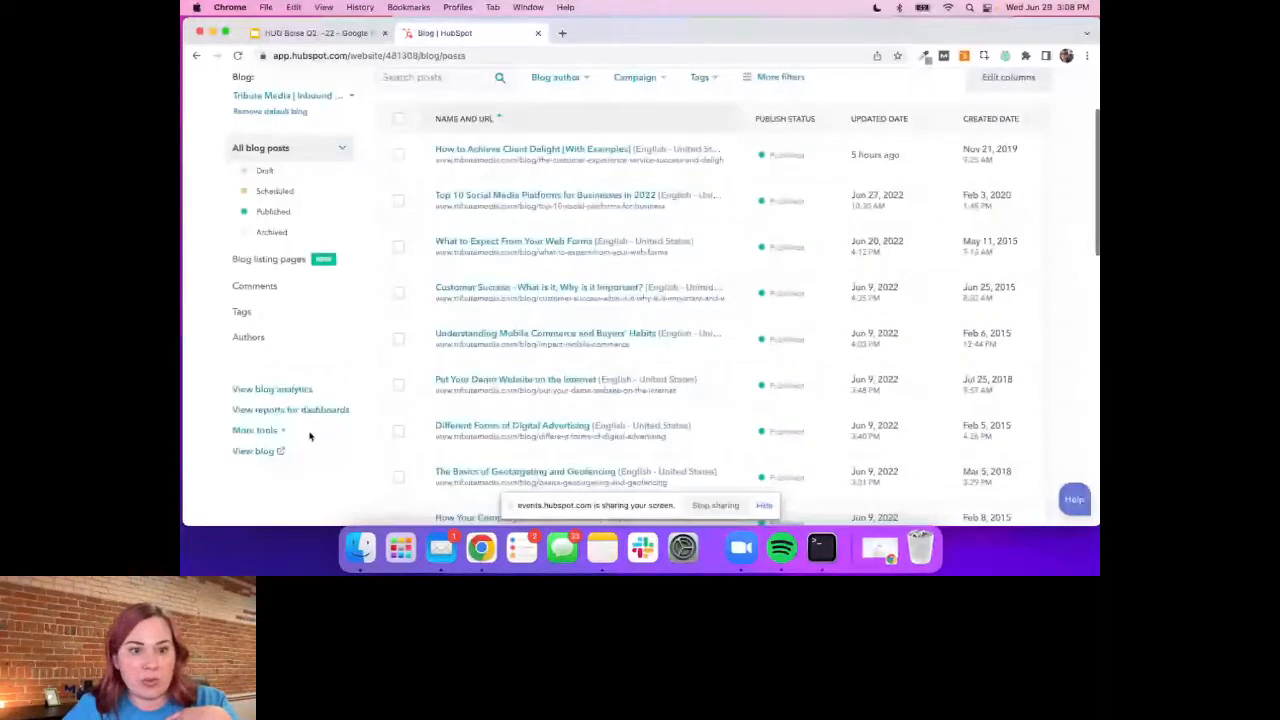
left_click(294, 391)
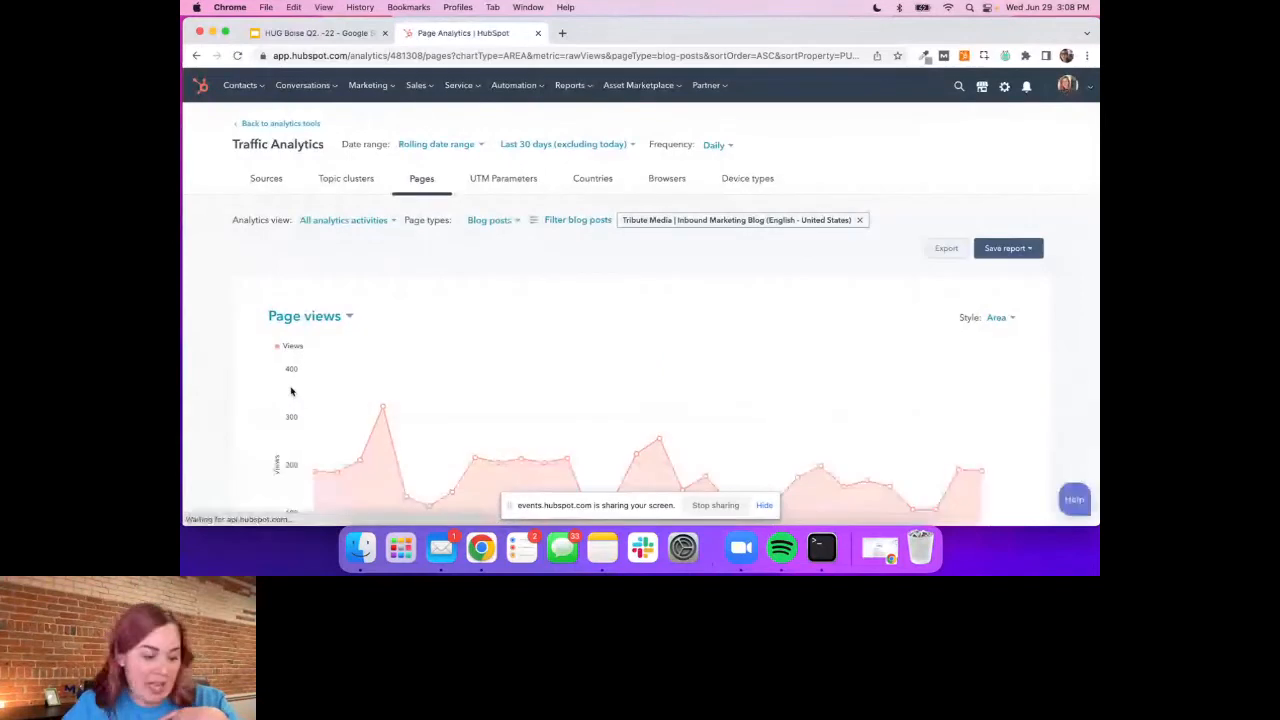
Set the traffic analytics date range to This month and sort the blog post table by views, highest first
left_click(436, 144)
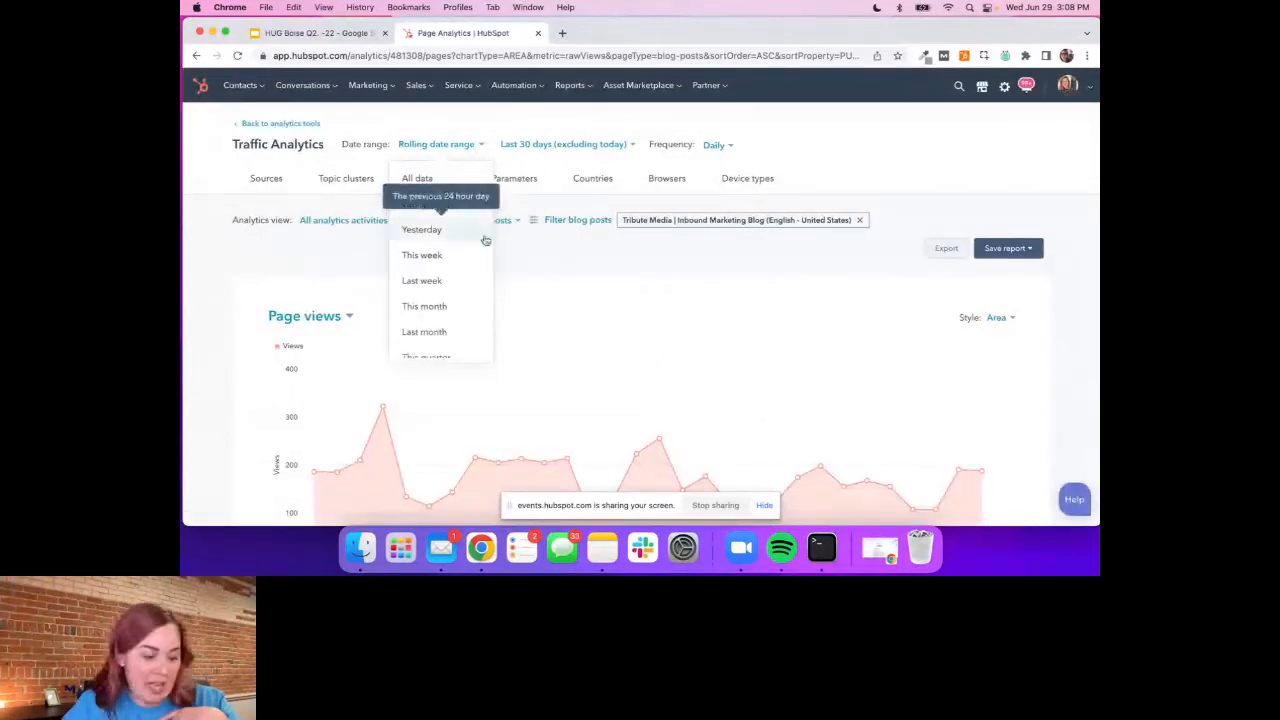
left_click(442, 301)
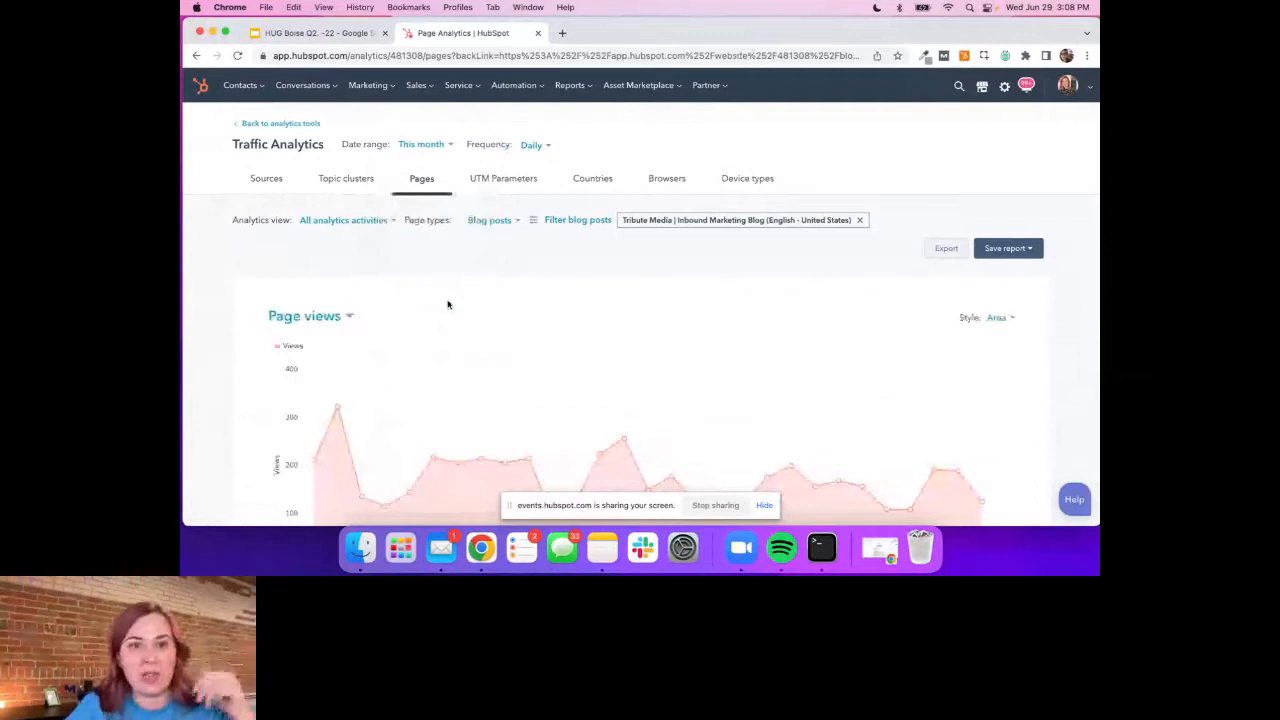
scroll(479, 298, "down", 5)
scroll(480, 299, "down", 1)
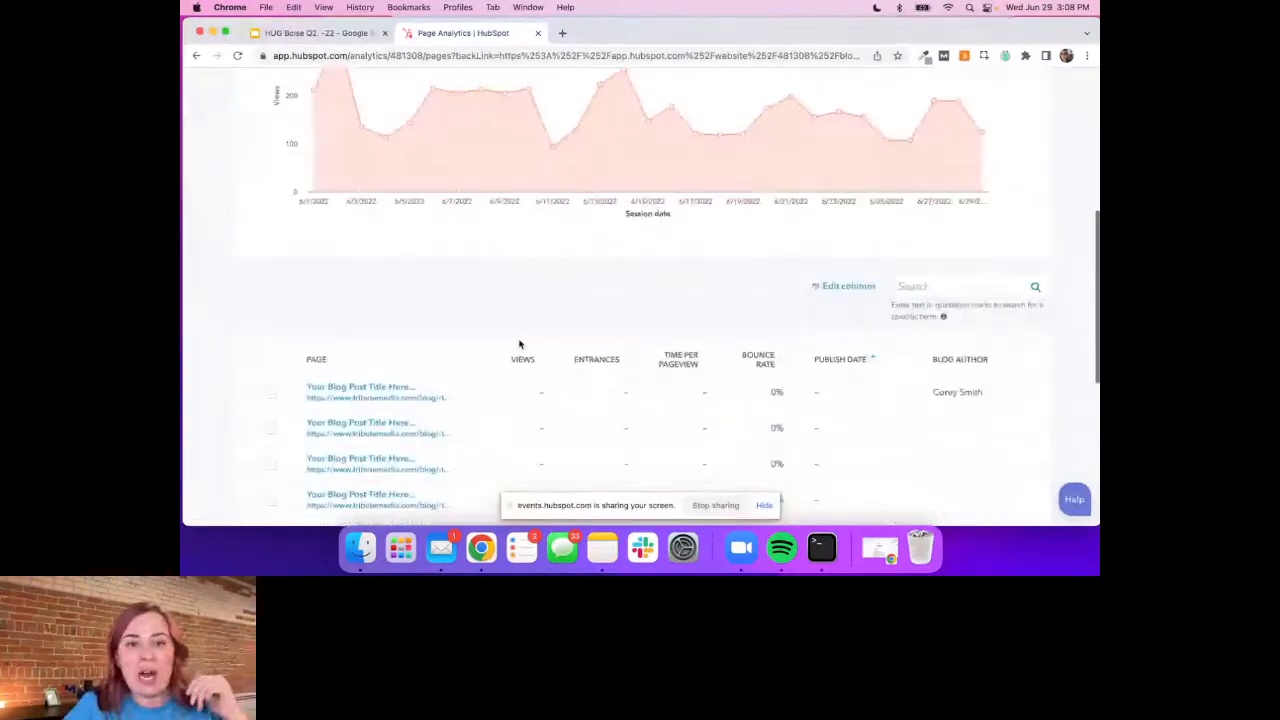
left_click(541, 359)
scroll(541, 359, "down", 3)
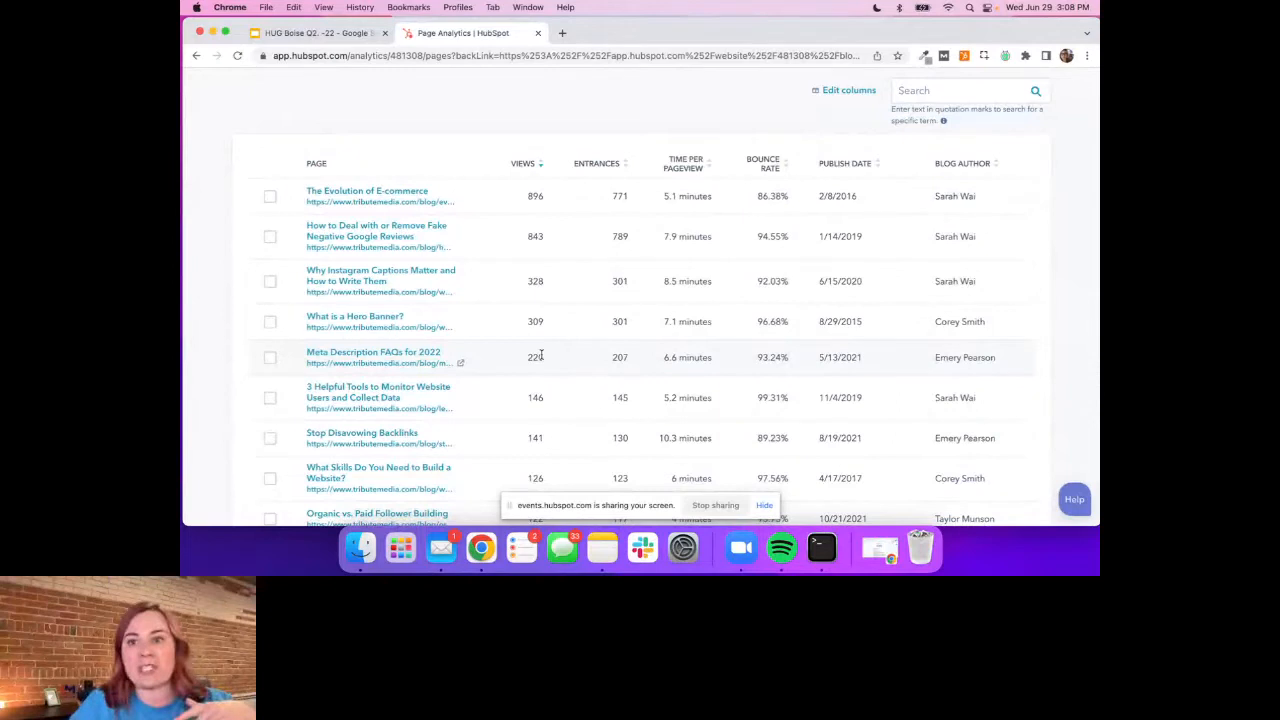
Start saving the blog post table as a report and name it "Blog posts by views this month"
scroll(877, 263, "up", 10)
scroll(829, 257, "down", 3)
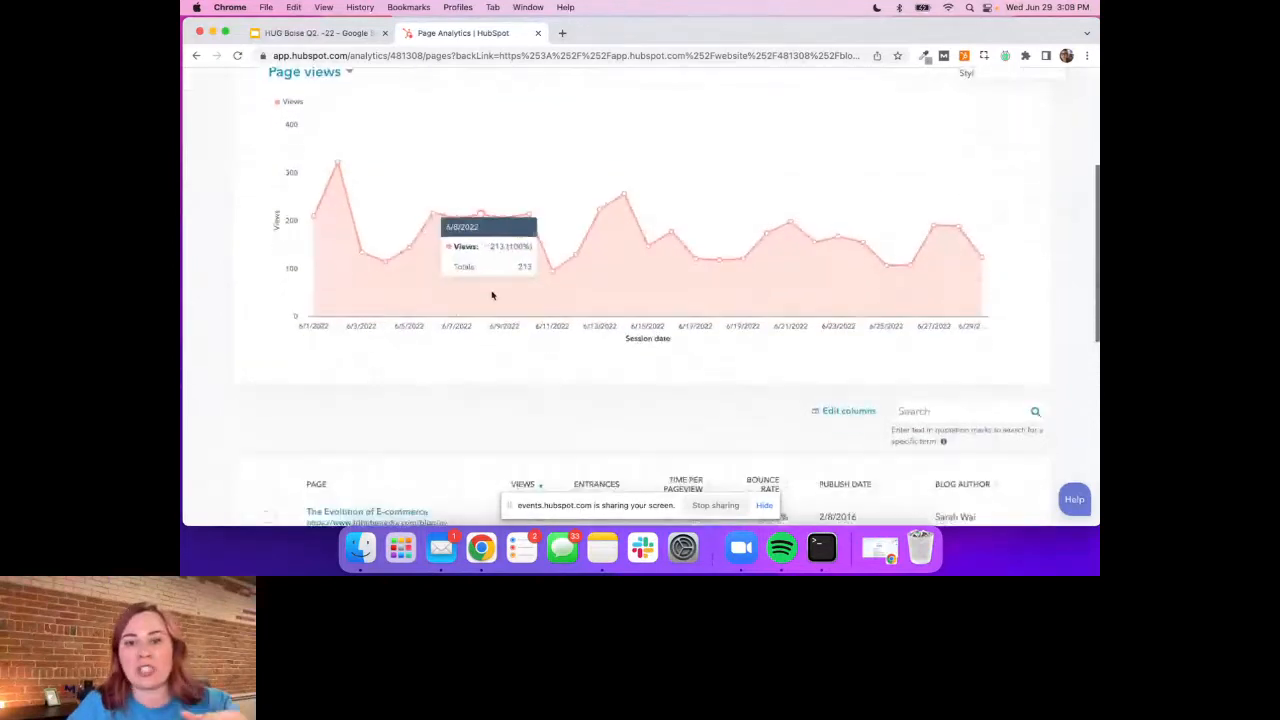
scroll(492, 295, "down", 4)
scroll(492, 295, "down", 3)
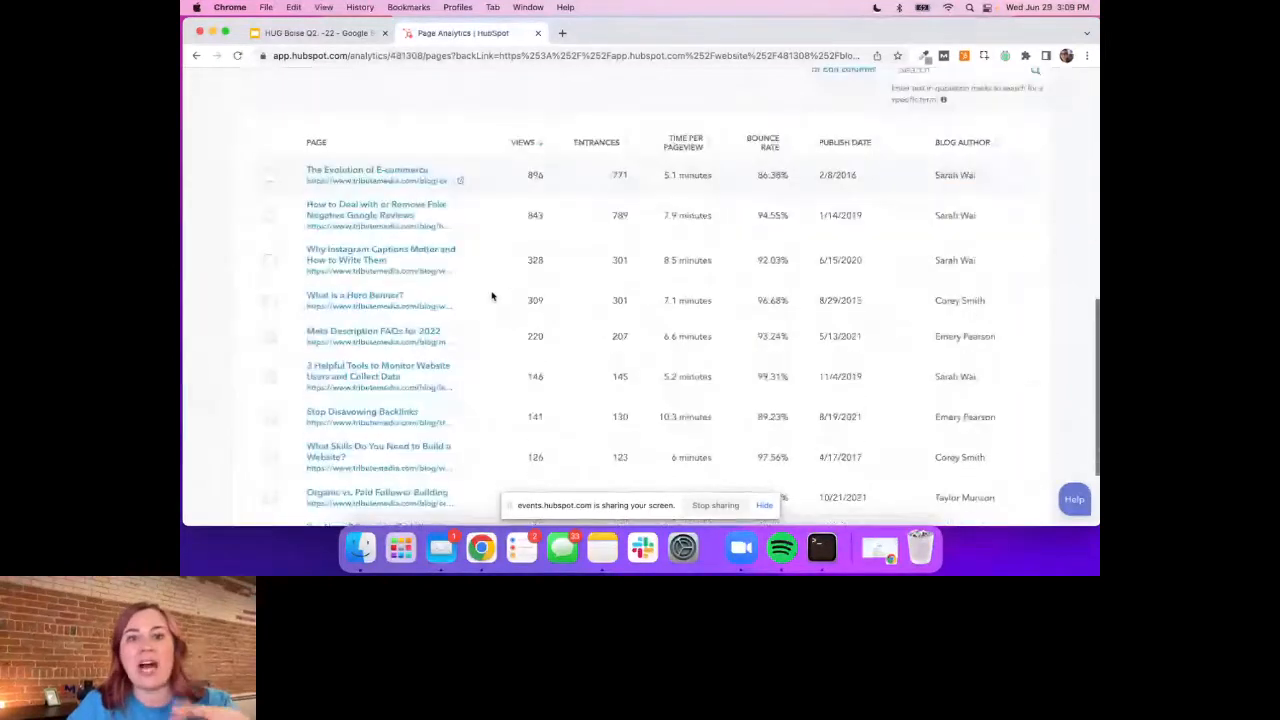
scroll(492, 295, "up", 1)
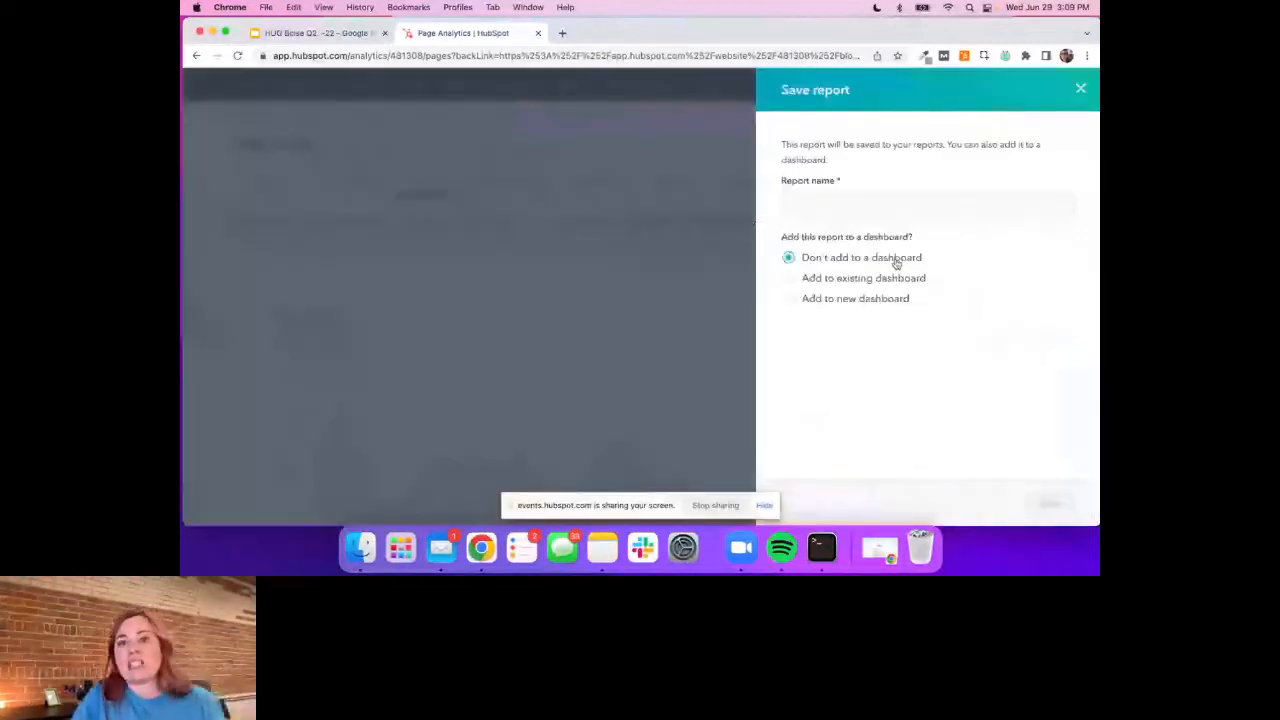
left_click(818, 205)
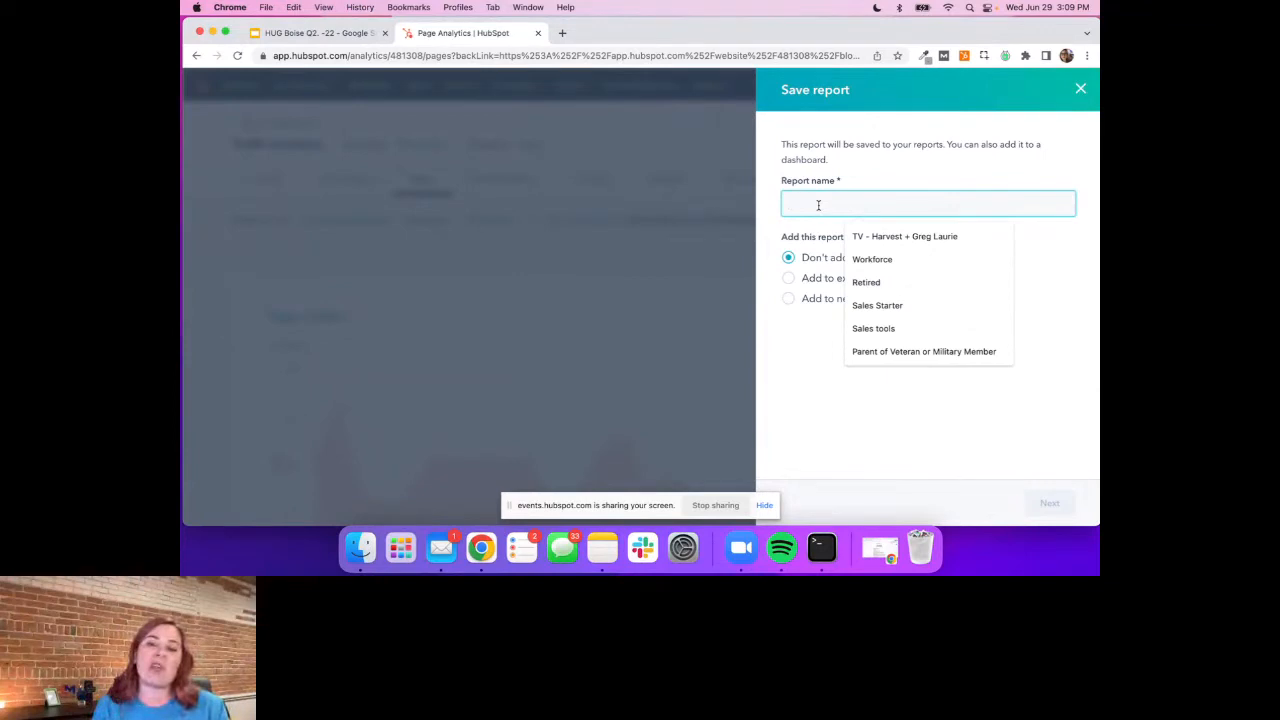
type("Blo")
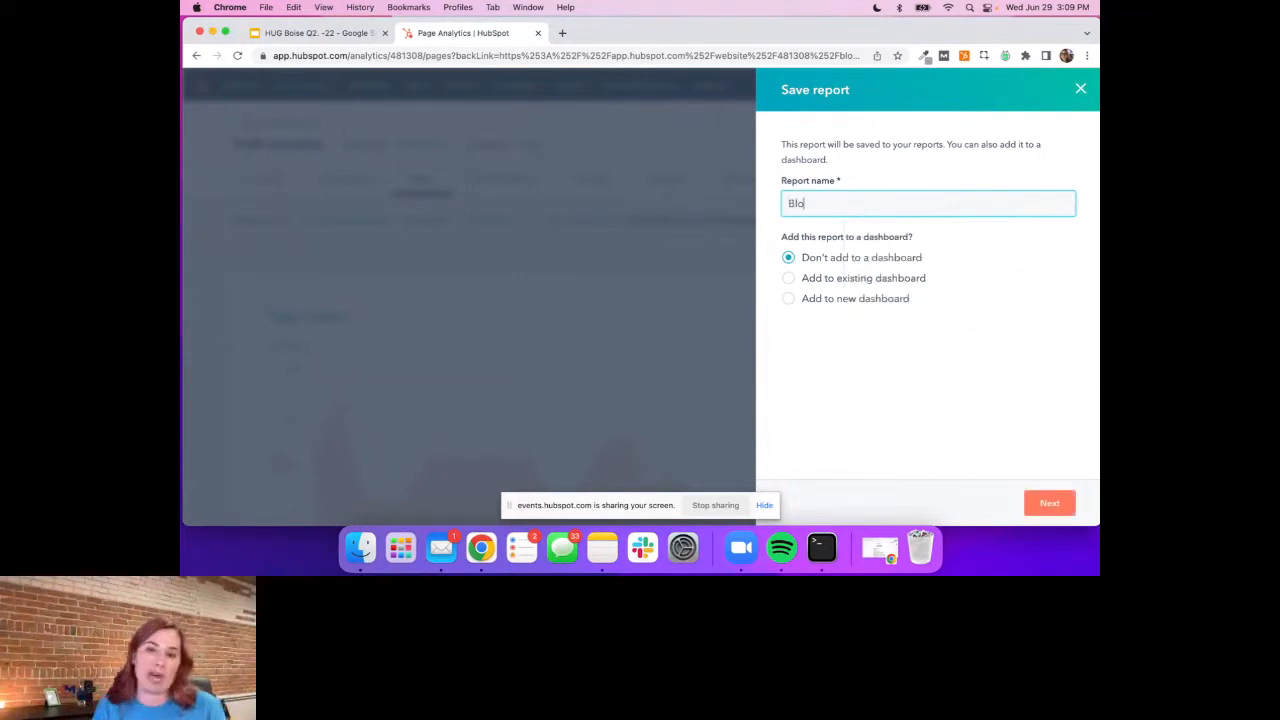
type("g post")
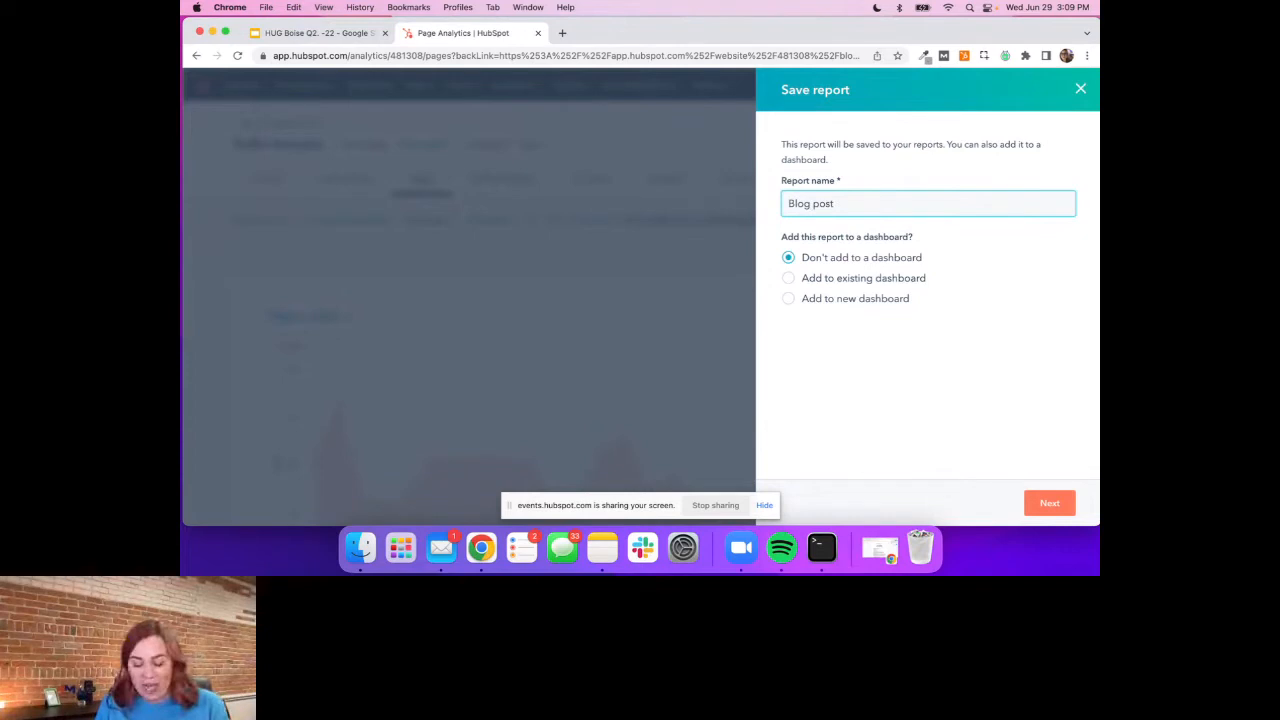
type("s")
type(" by viwe")
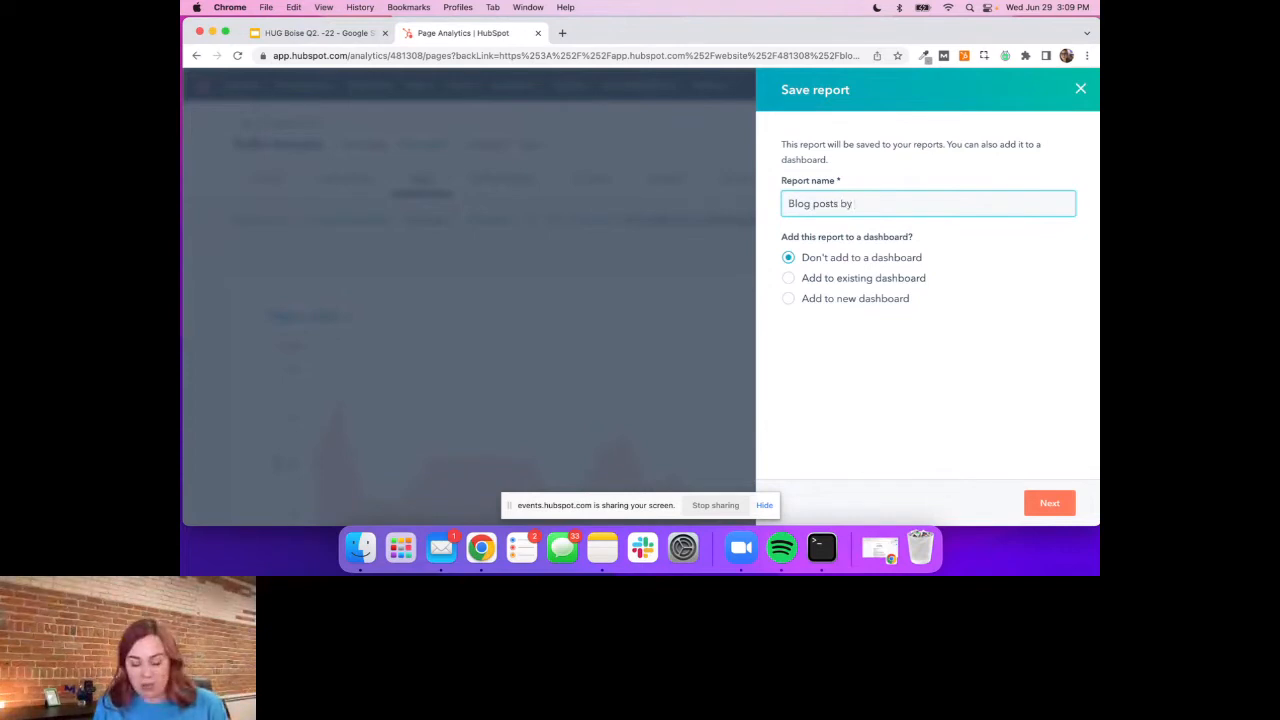
key("BackSpace")
key("BackSpace")
type("e")
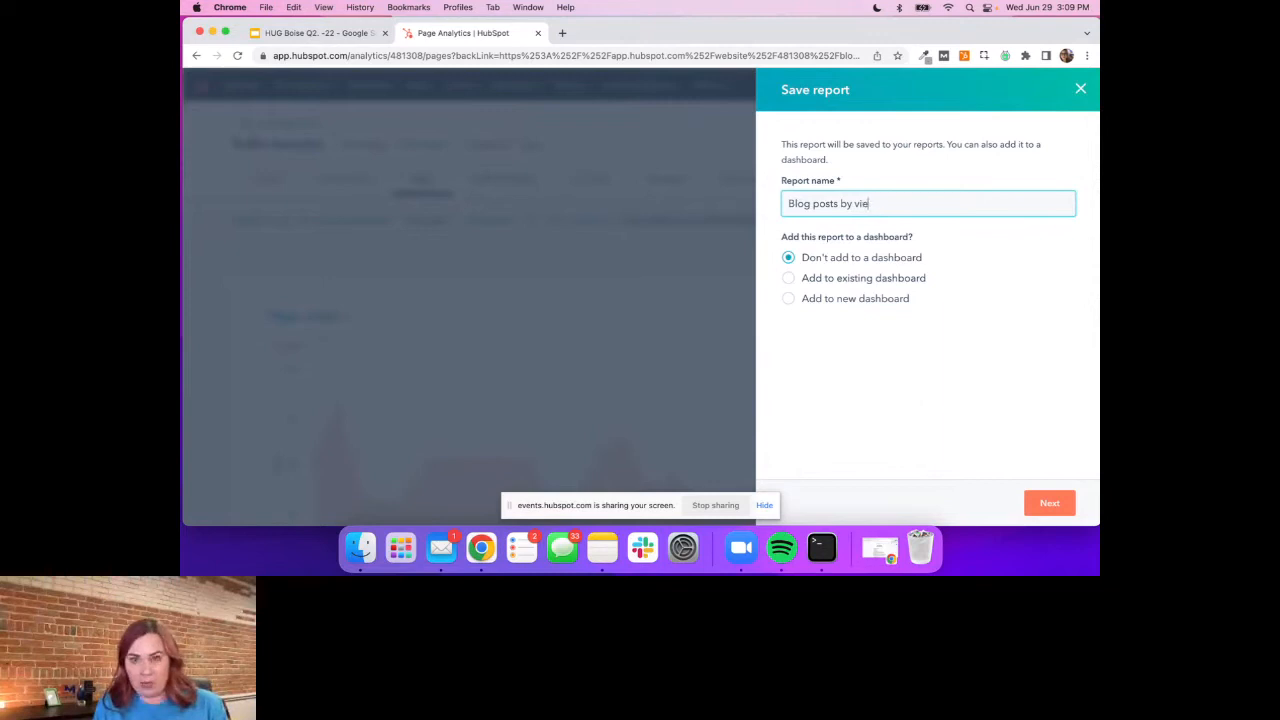
type("ws this")
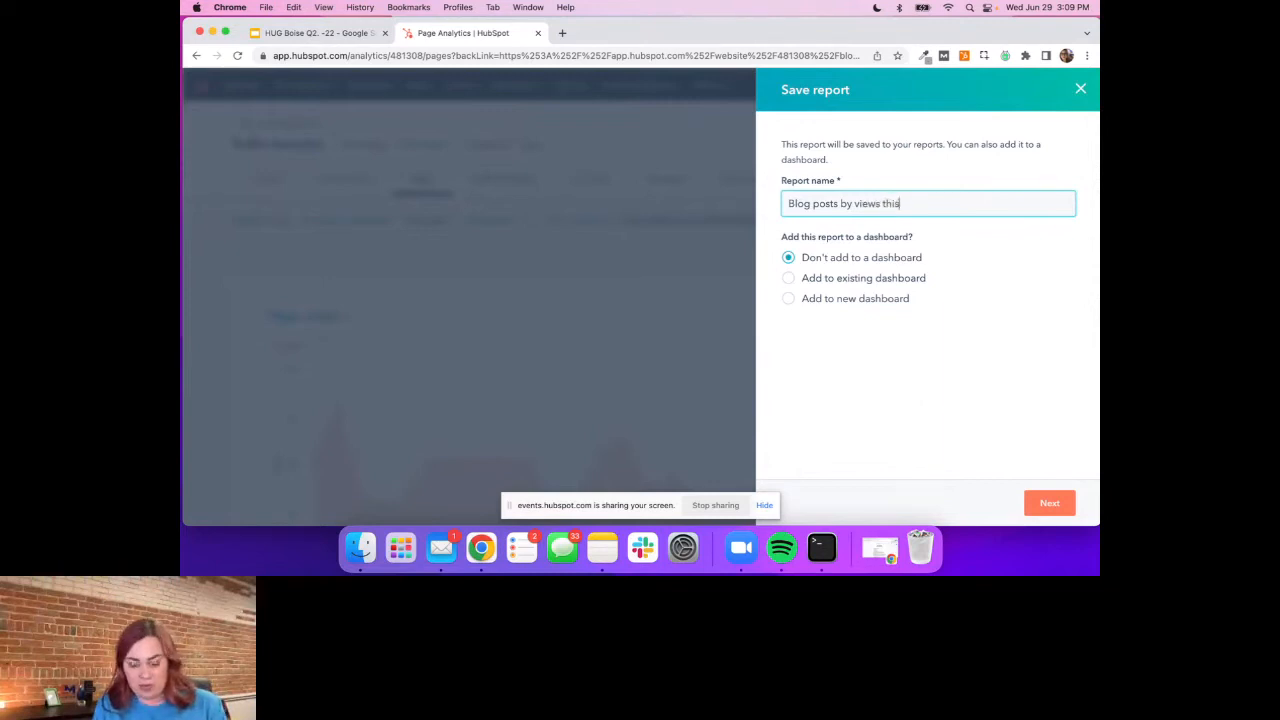
type(" month")
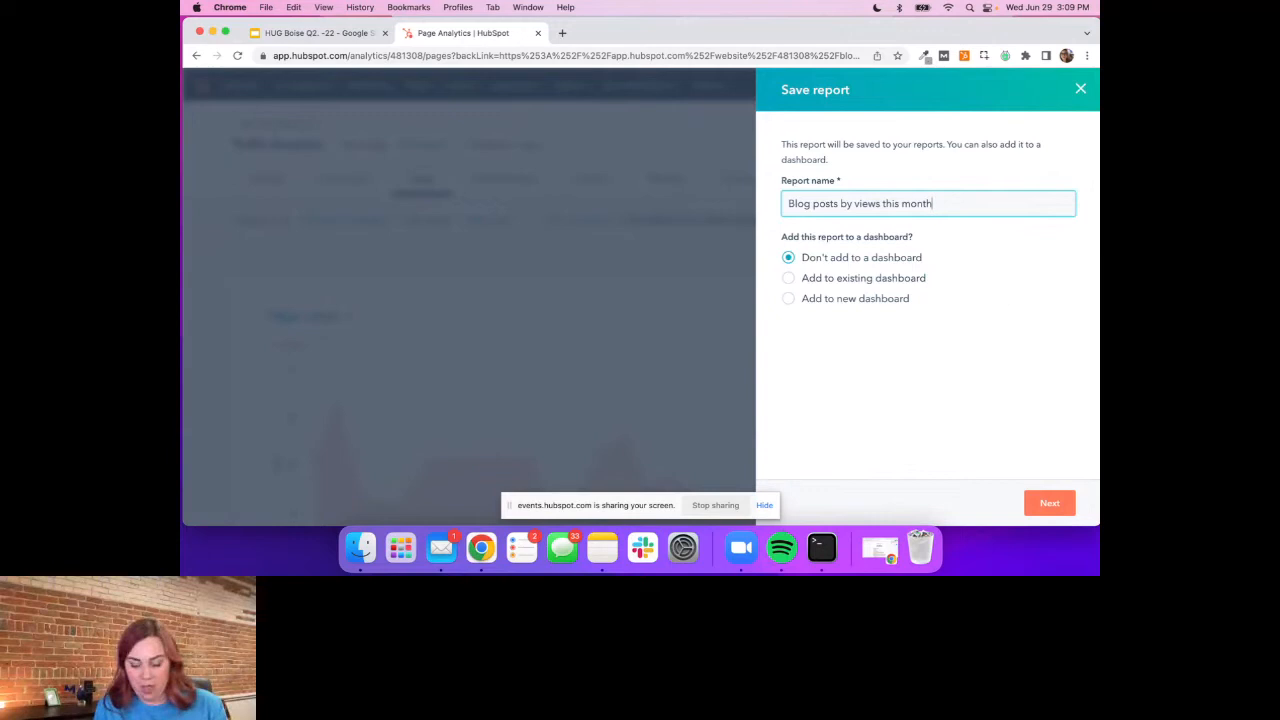
Add the report to a new dashboard named "HUG" and save it
left_click(789, 300)
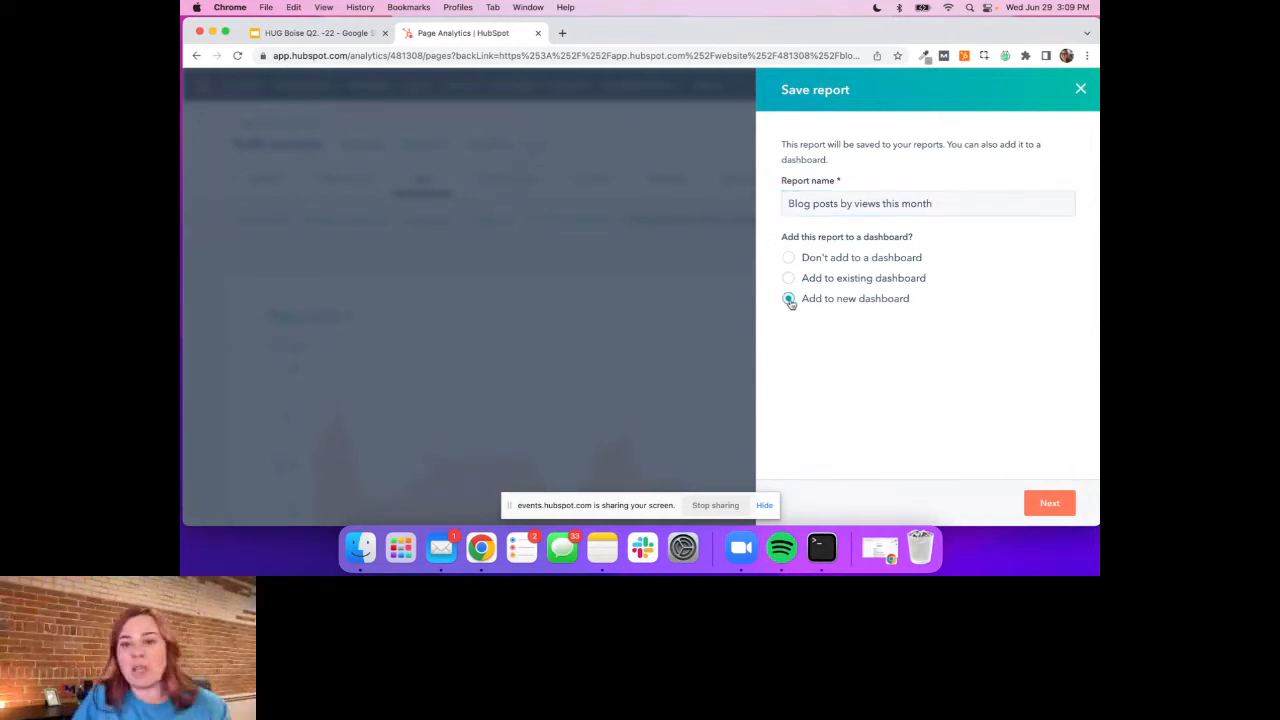
left_click(1049, 505)
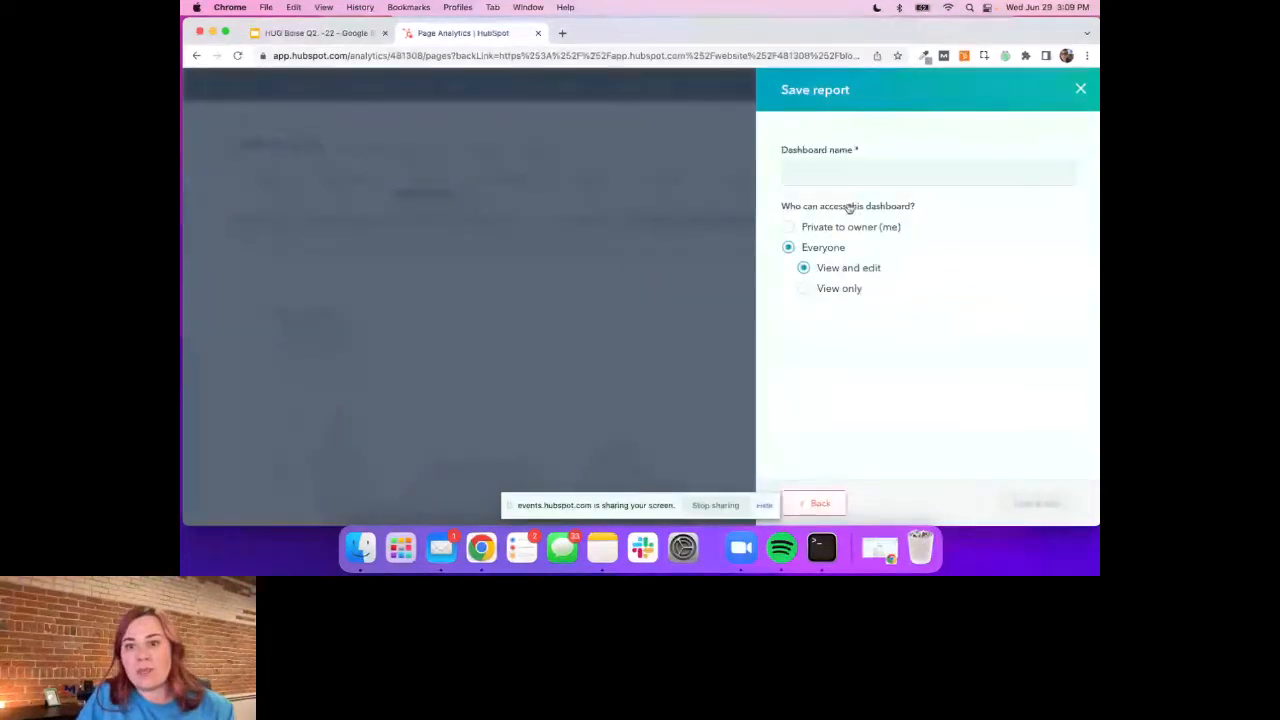
left_click(827, 174)
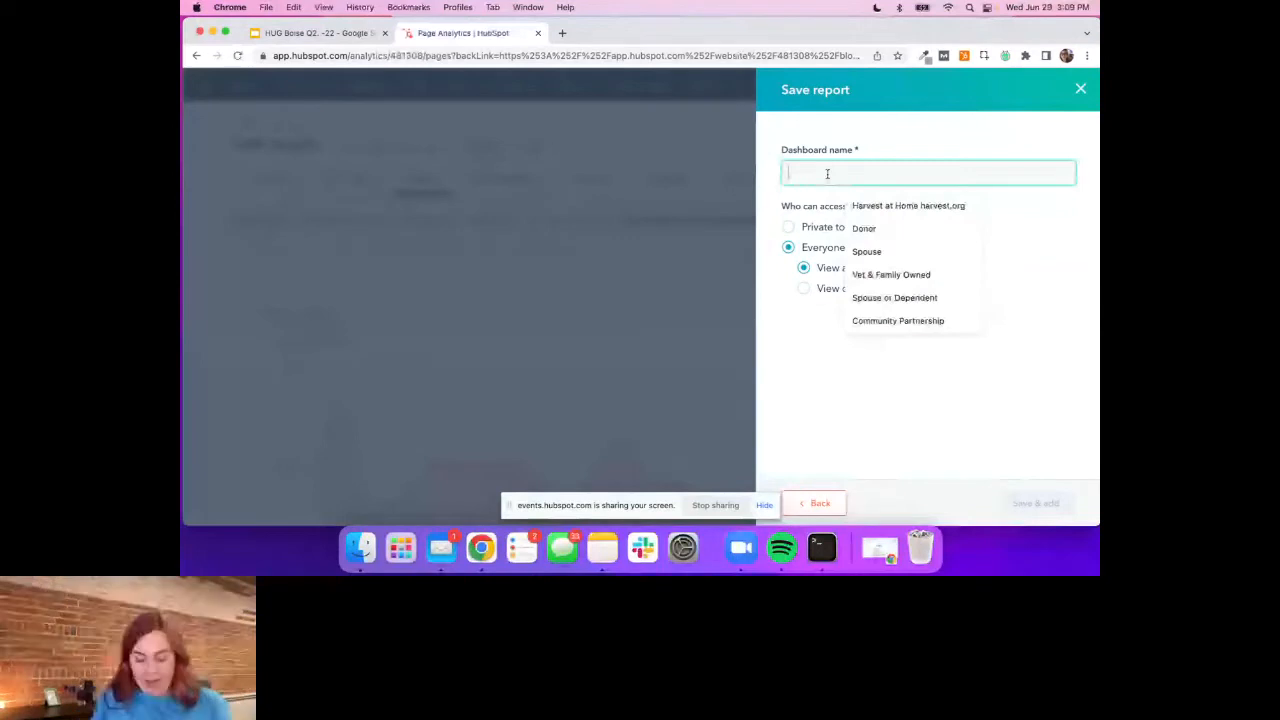
type("HUG")
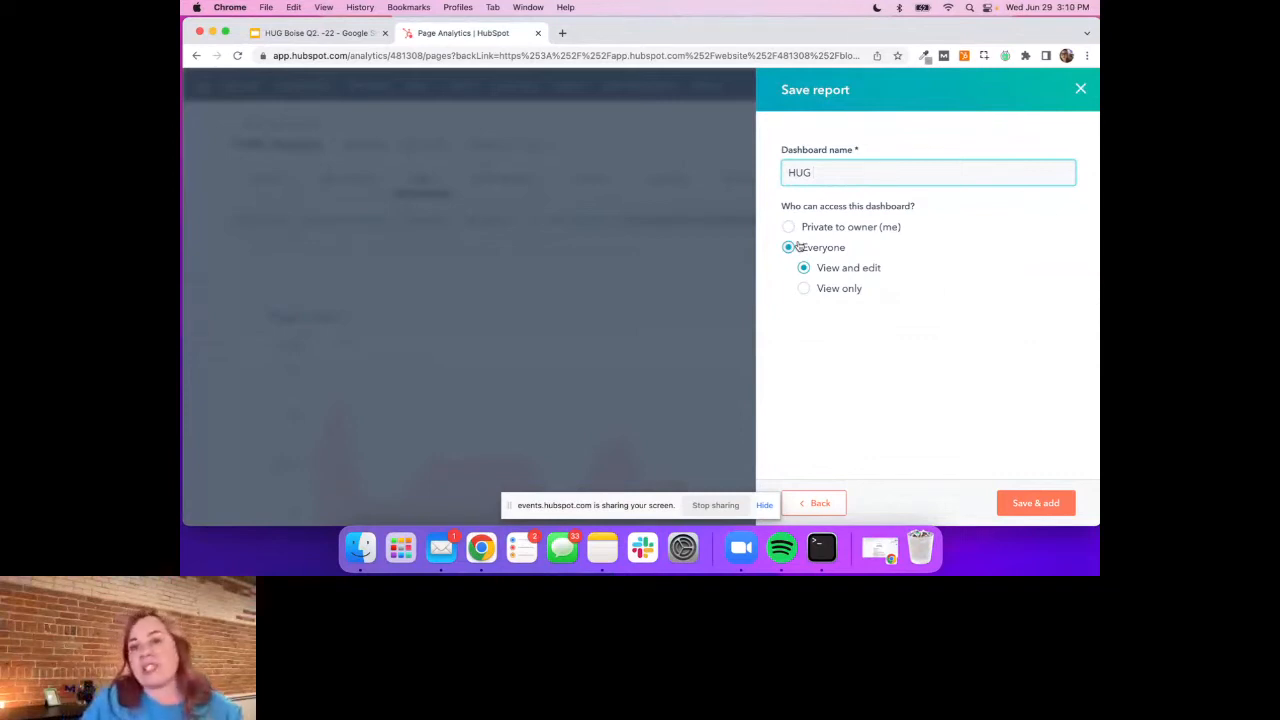
left_click(1048, 511)
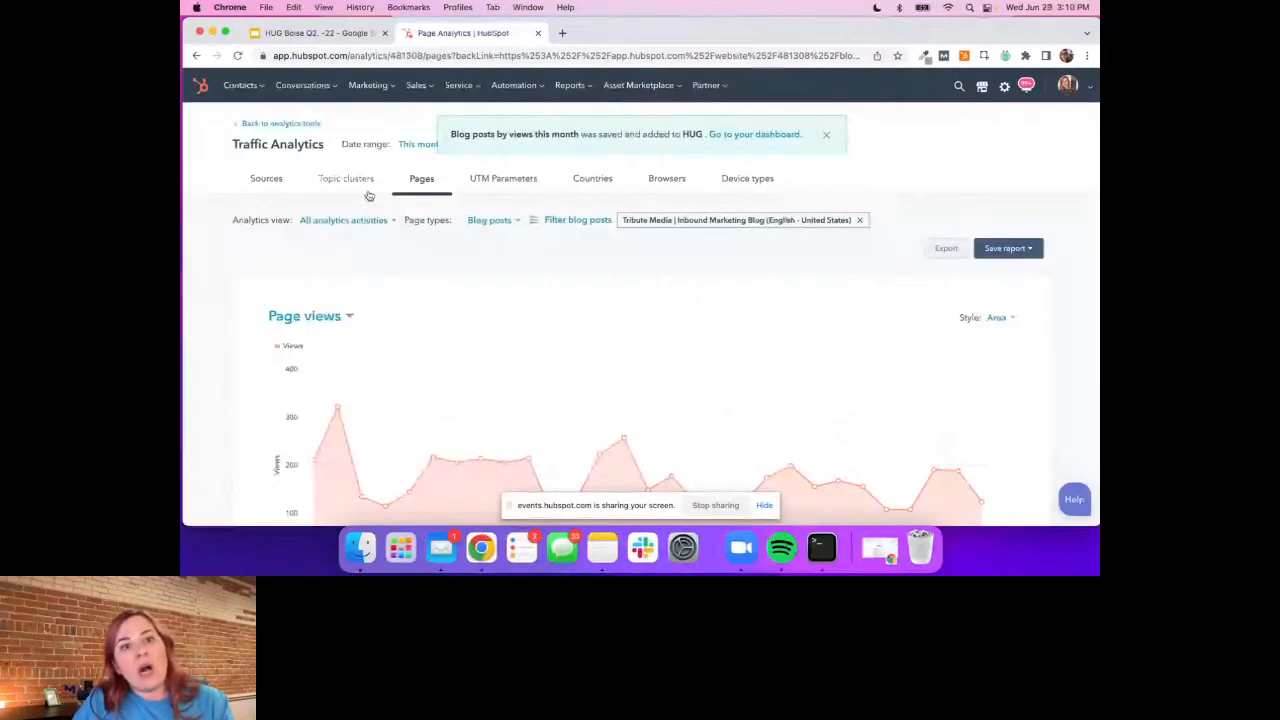
Open the HUG dashboard and widen the blog posts report to the dashboard's full width
left_click(196, 88)
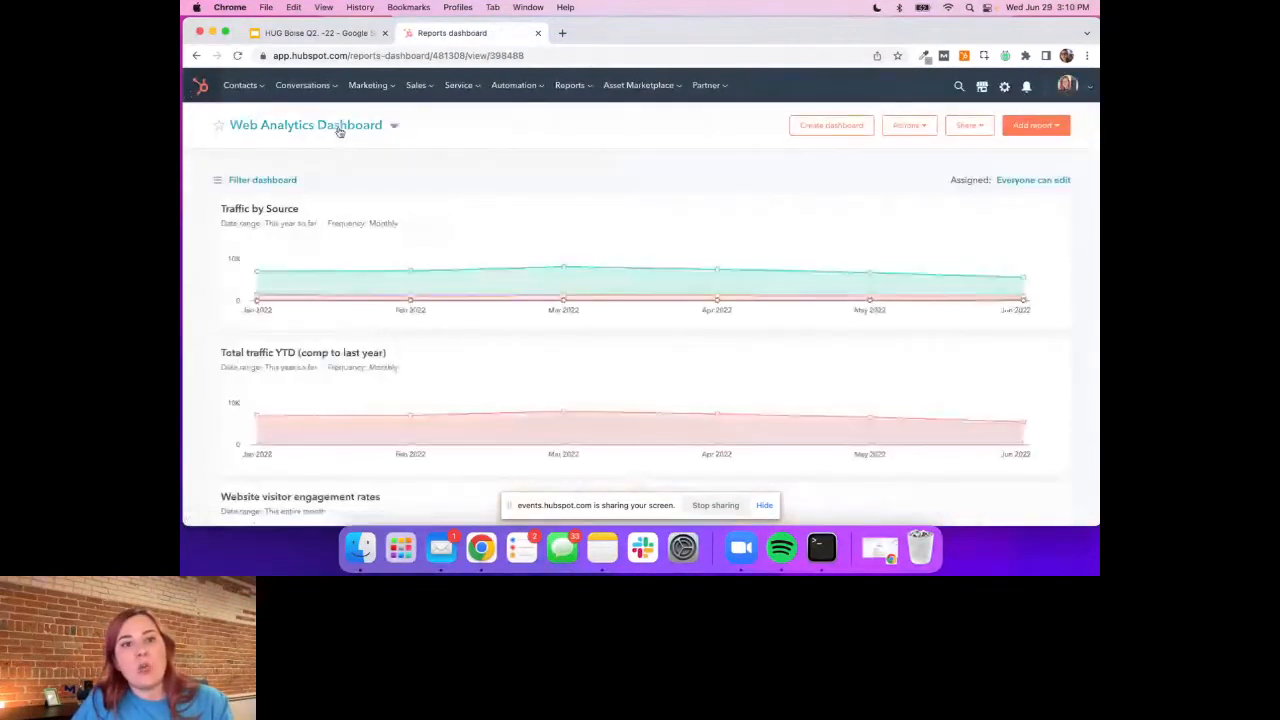
left_click(340, 132)
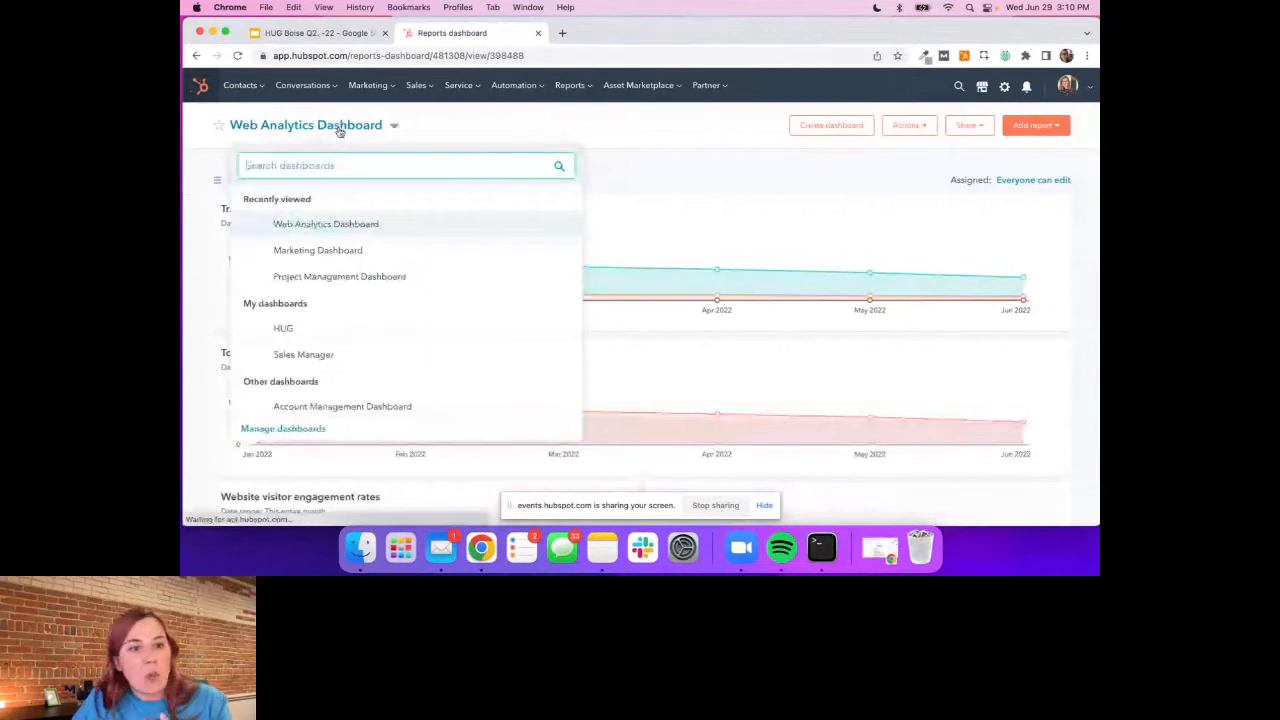
left_click(285, 329)
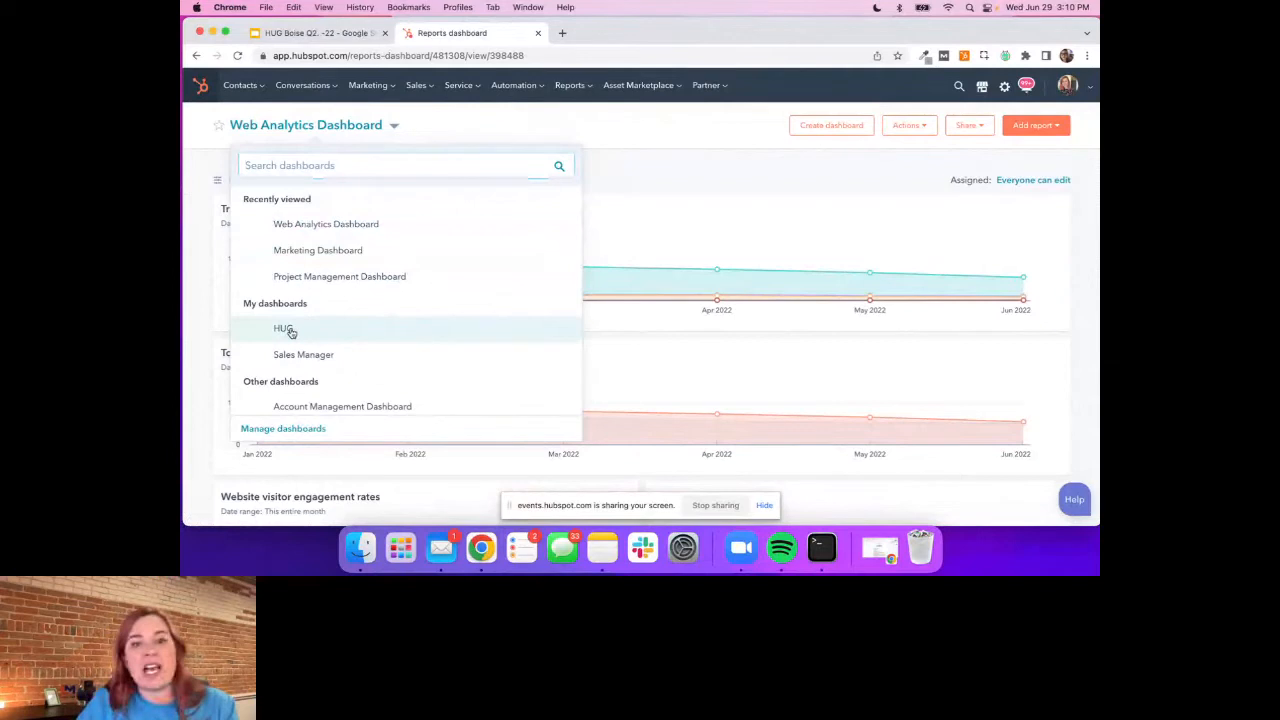
left_click(285, 329)
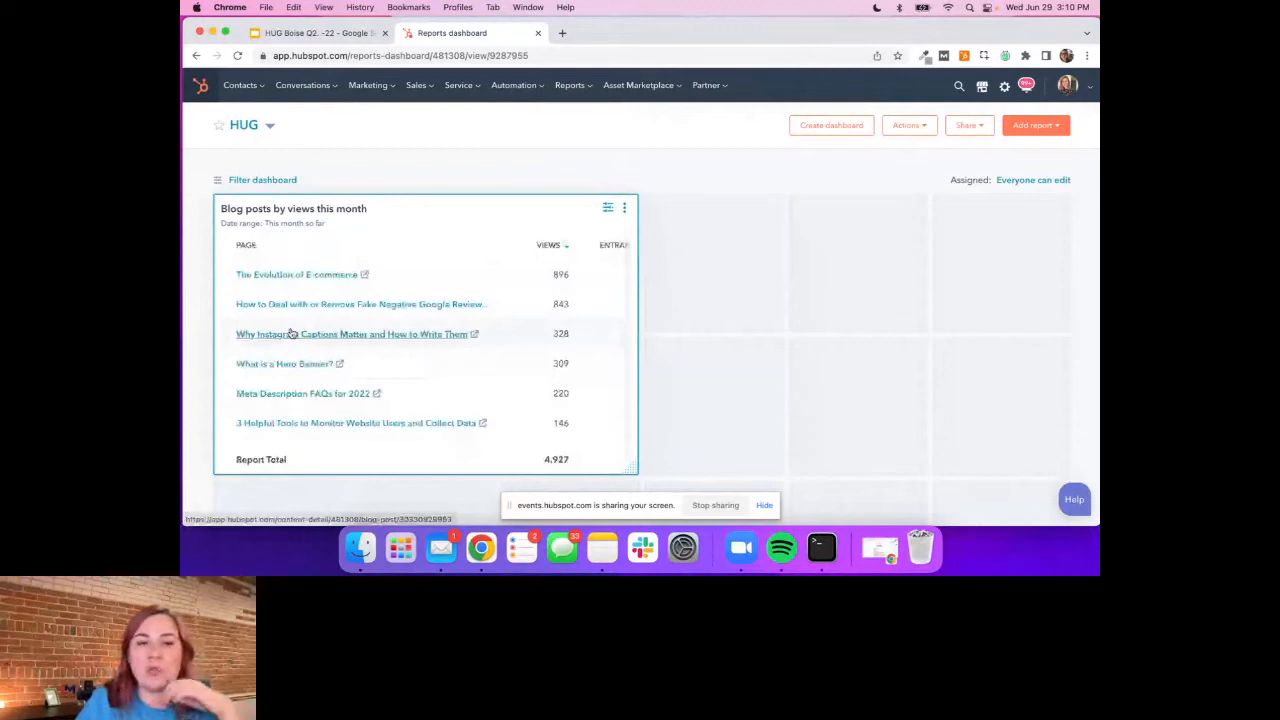
left_click_drag(631, 468, 1064, 468)
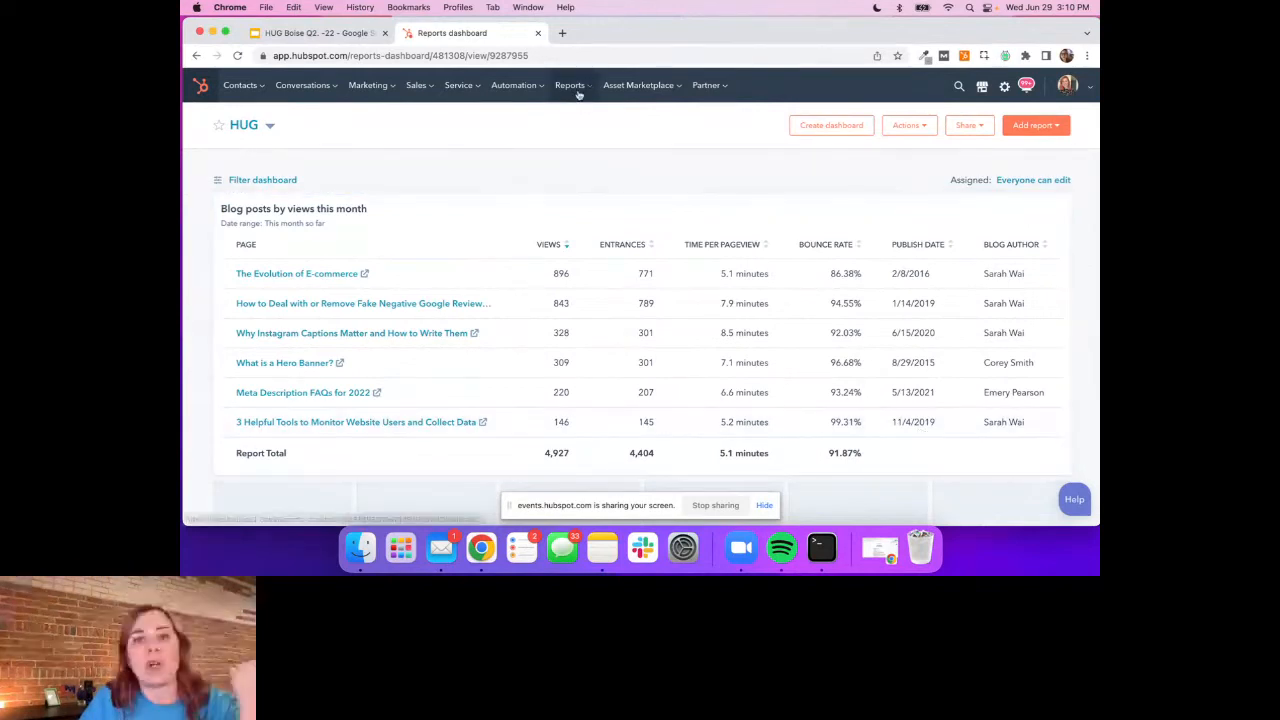
Open Contact Analytics from the analytics tools
mouse_move(578, 92)
left_click(582, 123)
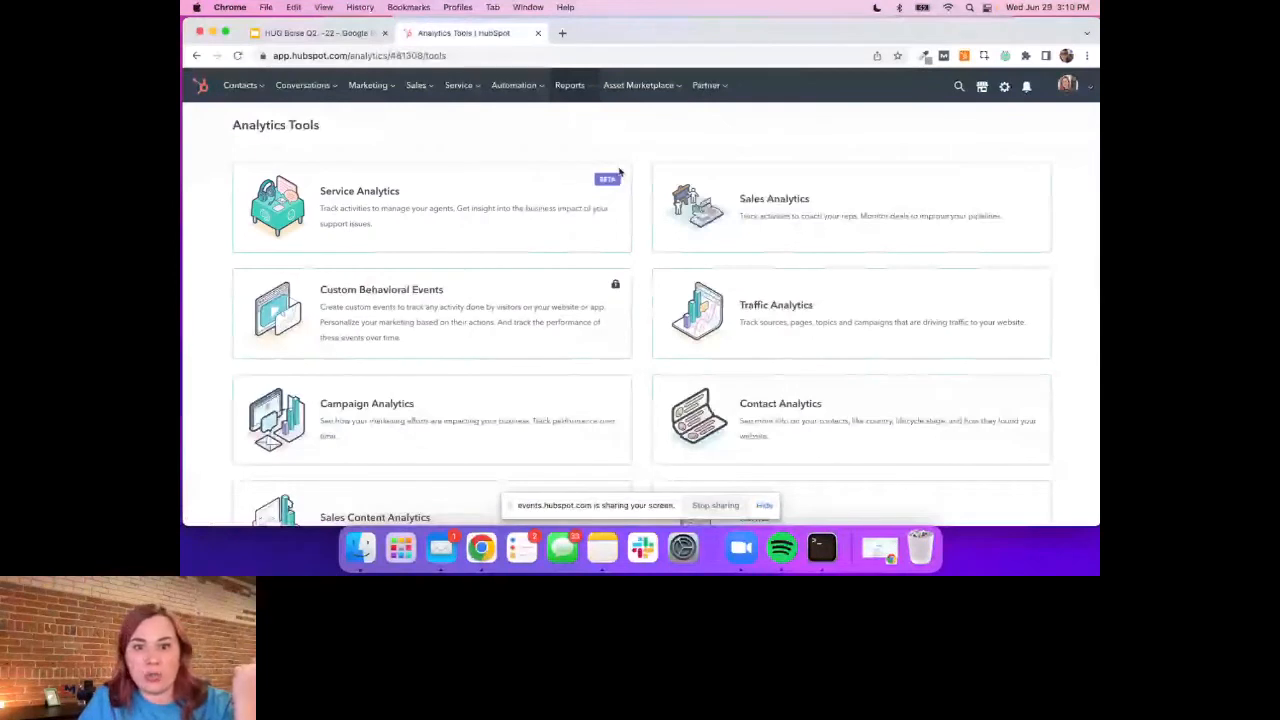
left_click(820, 423)
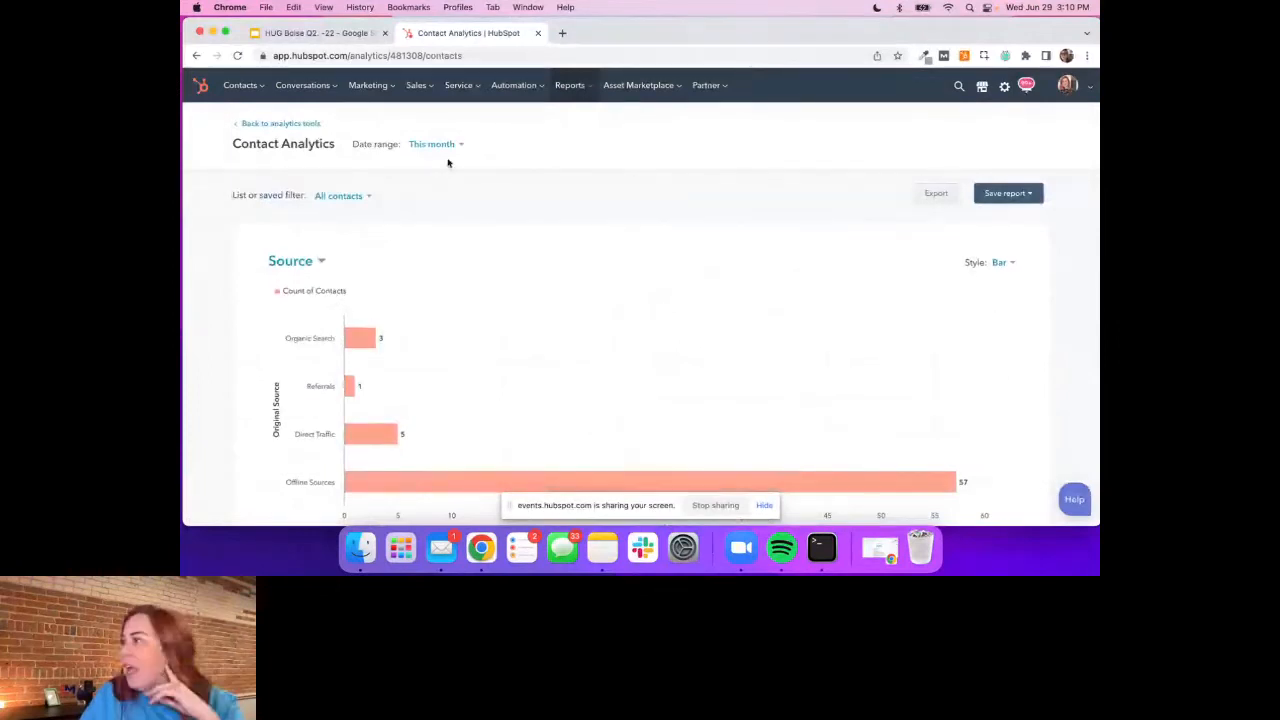
Start saving the contact sources table as a report for an existing dashboard and name it "Contacts by source this month"
scroll(474, 252, "down", 1)
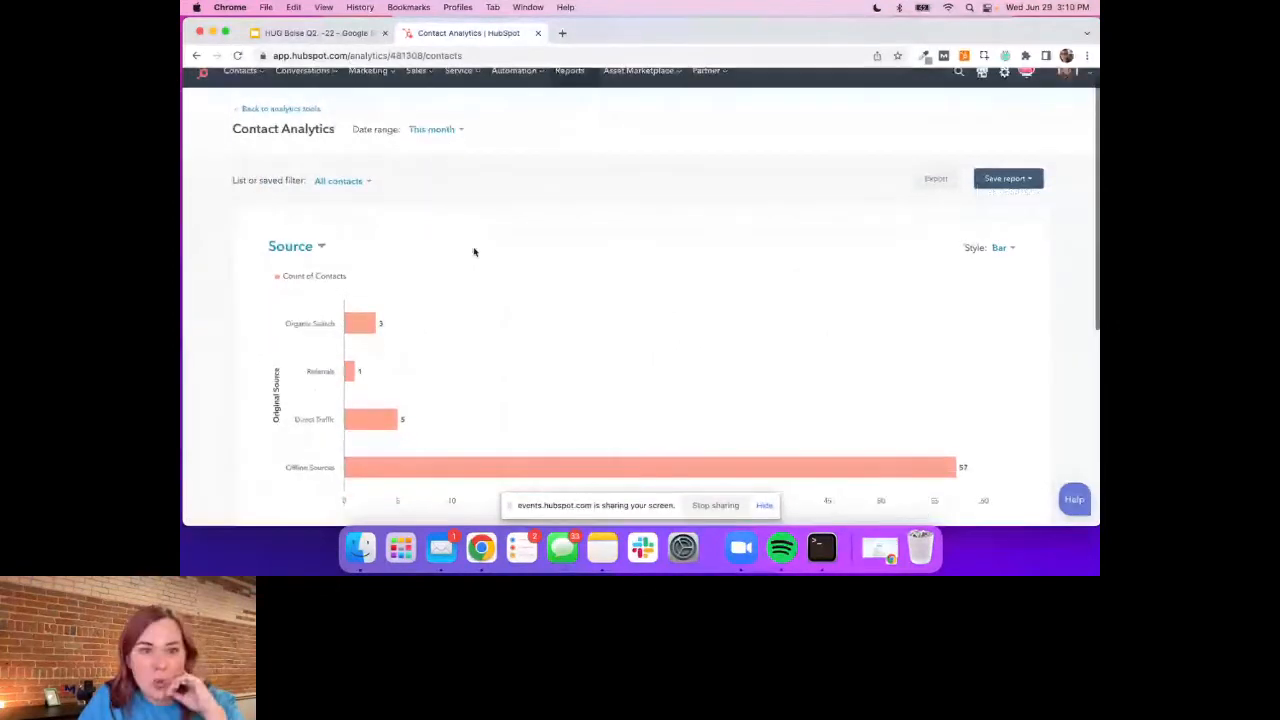
scroll(474, 252, "down", 5)
scroll(474, 252, "up", 1)
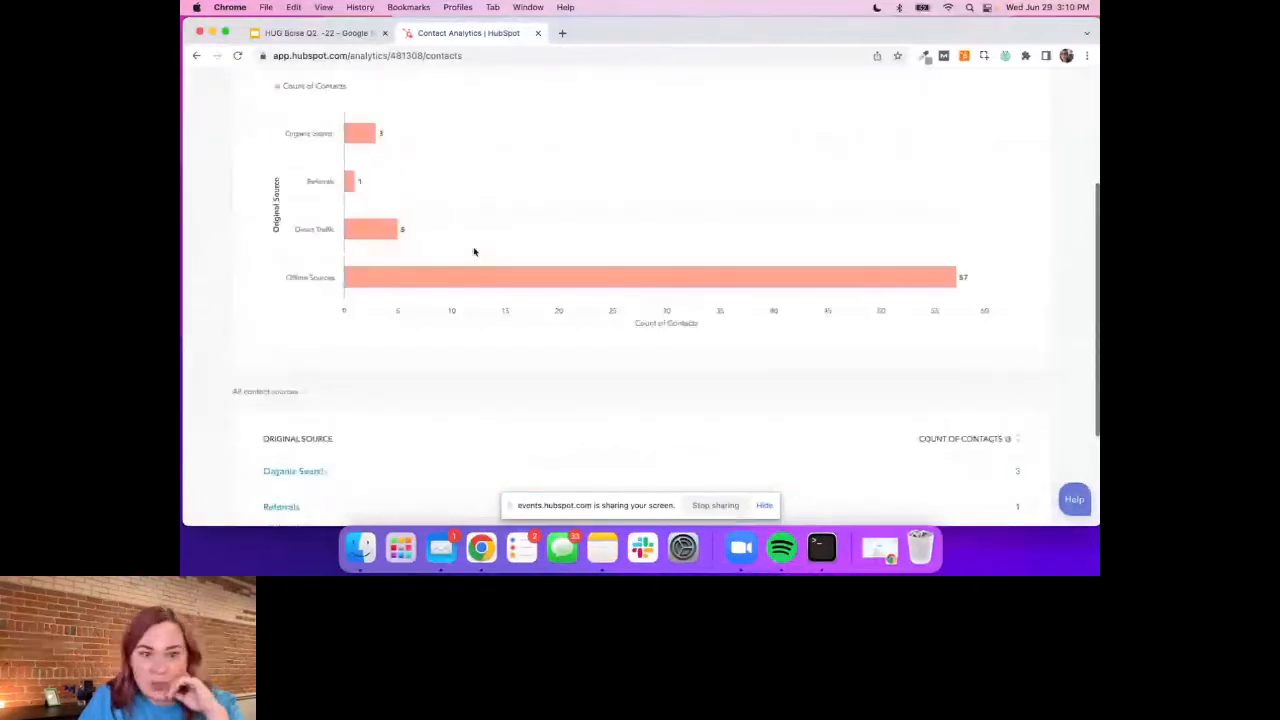
scroll(474, 252, "up", 2)
scroll(474, 252, "up", 1)
left_click(1000, 126)
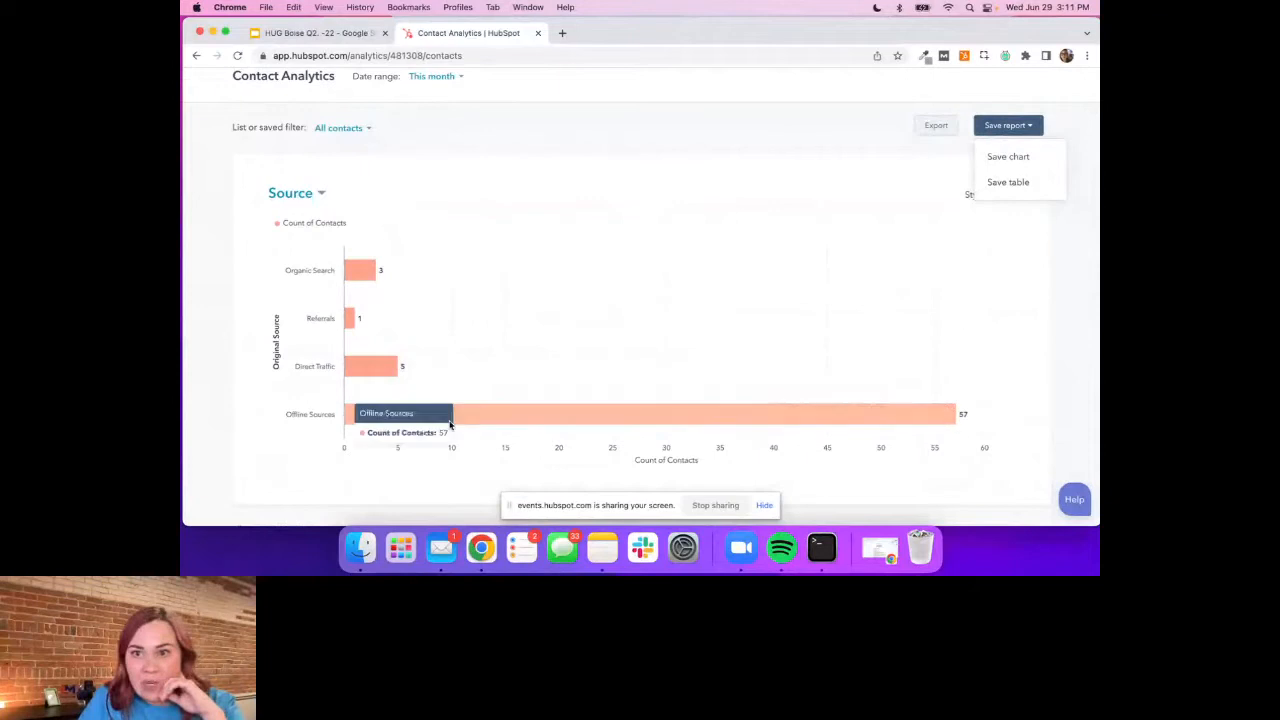
left_click(982, 180)
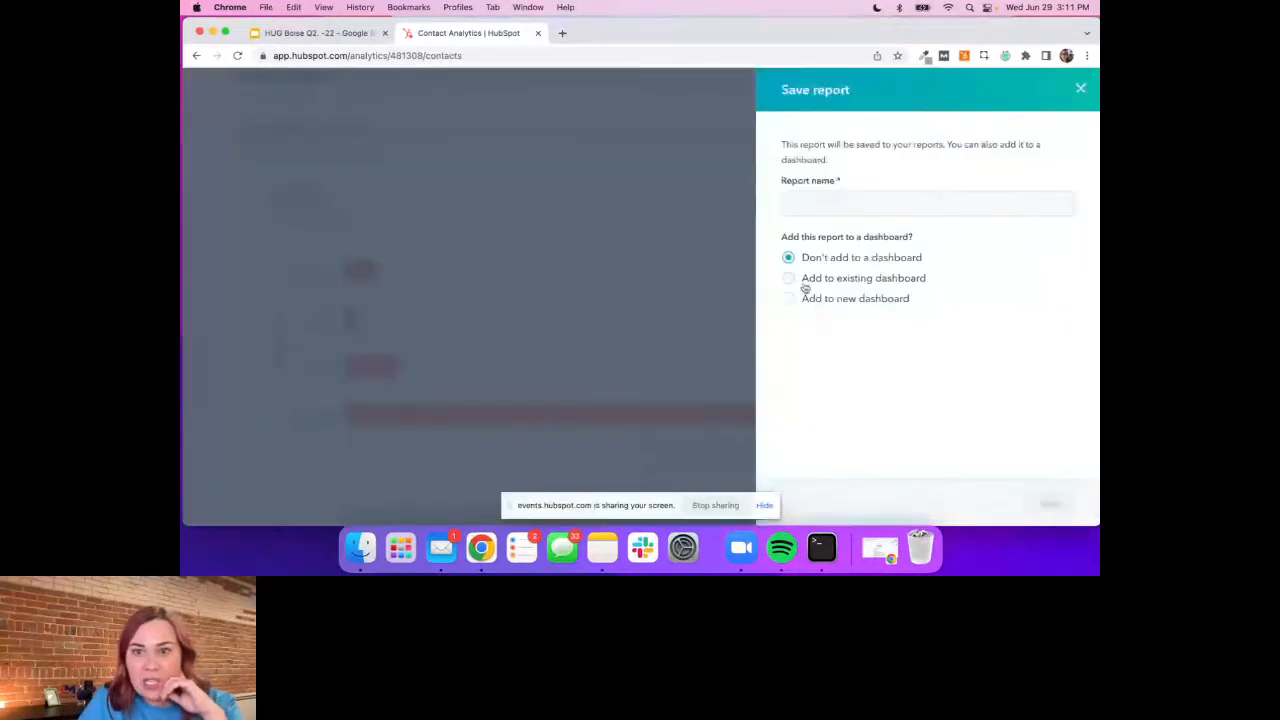
left_click(792, 279)
left_click(816, 198)
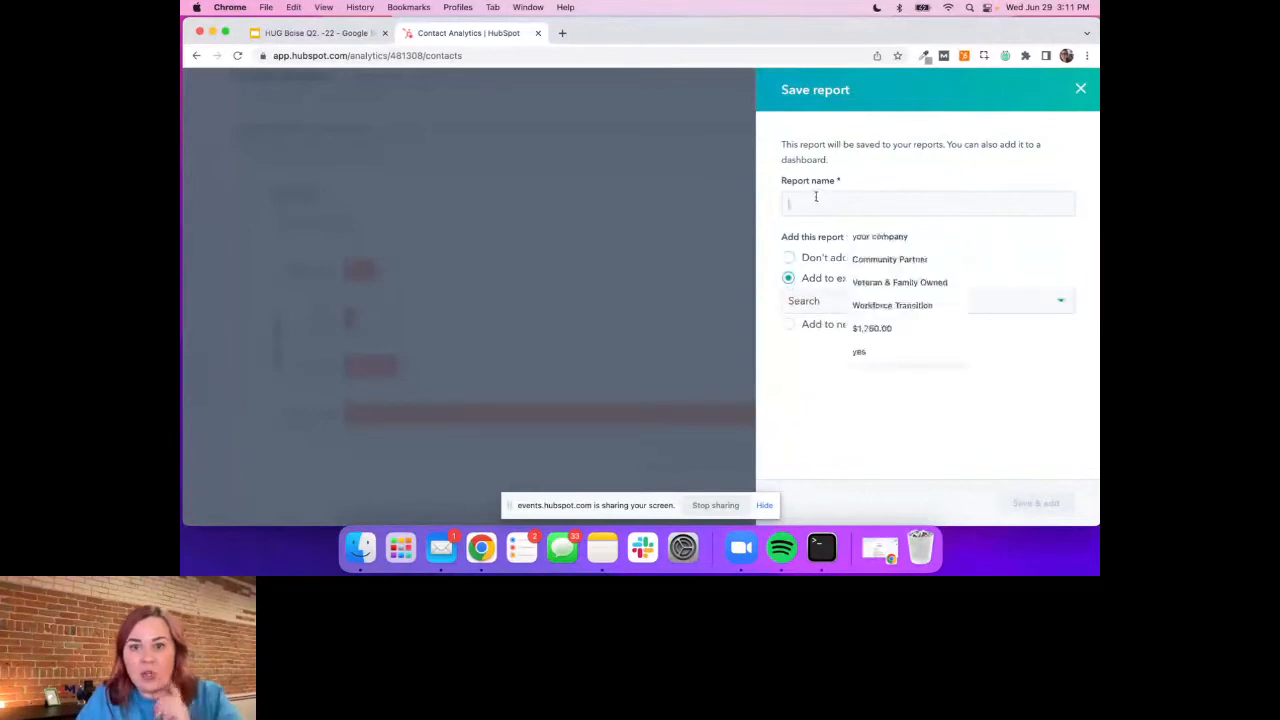
type("Co")
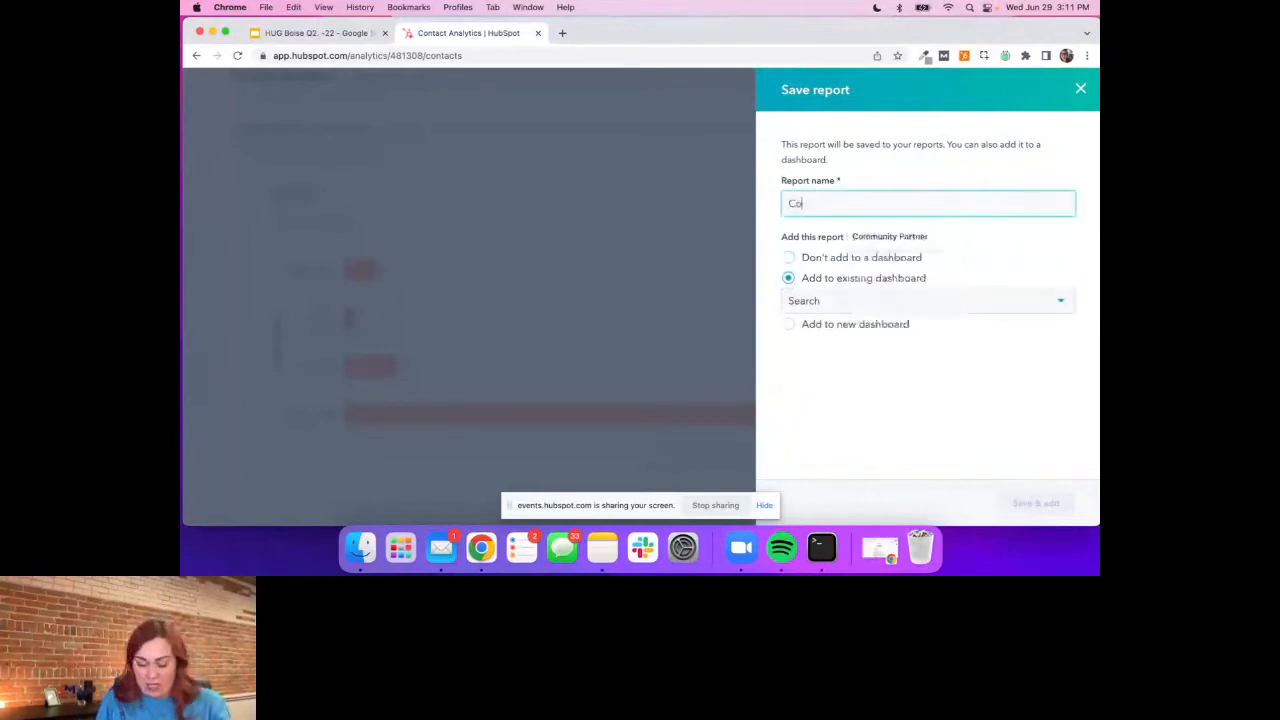
type("ntacts ")
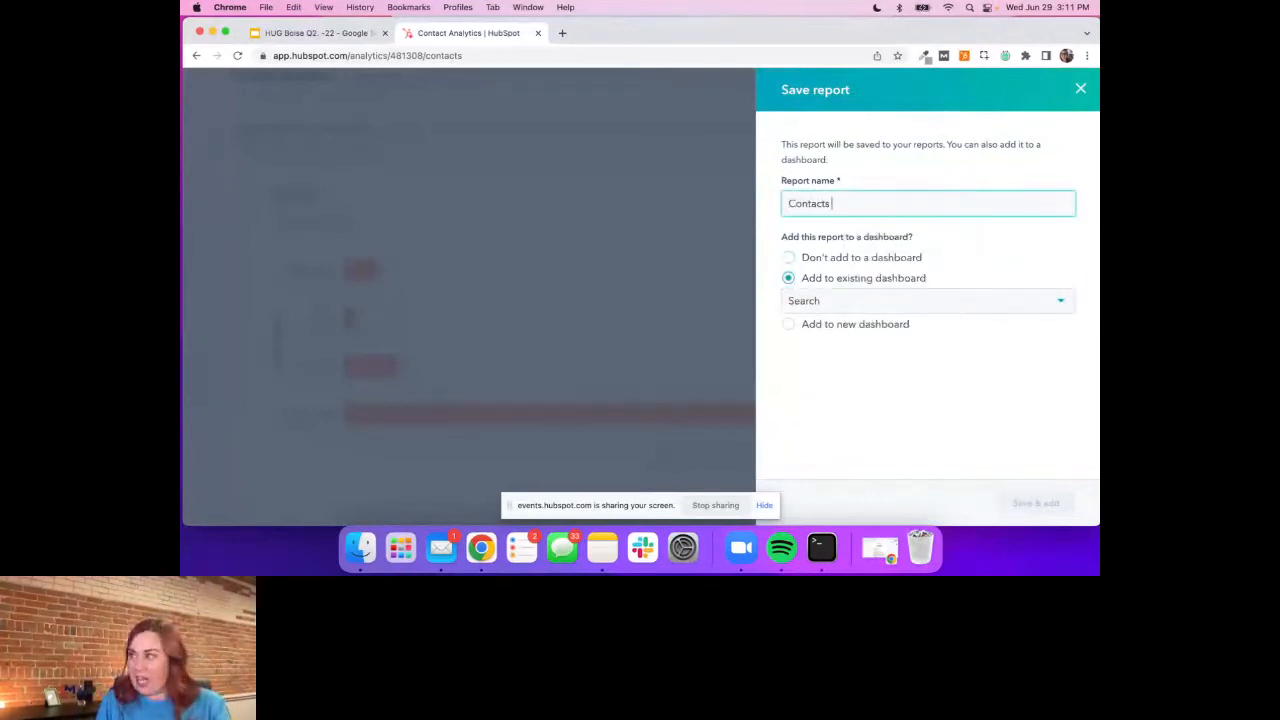
type("bysource")
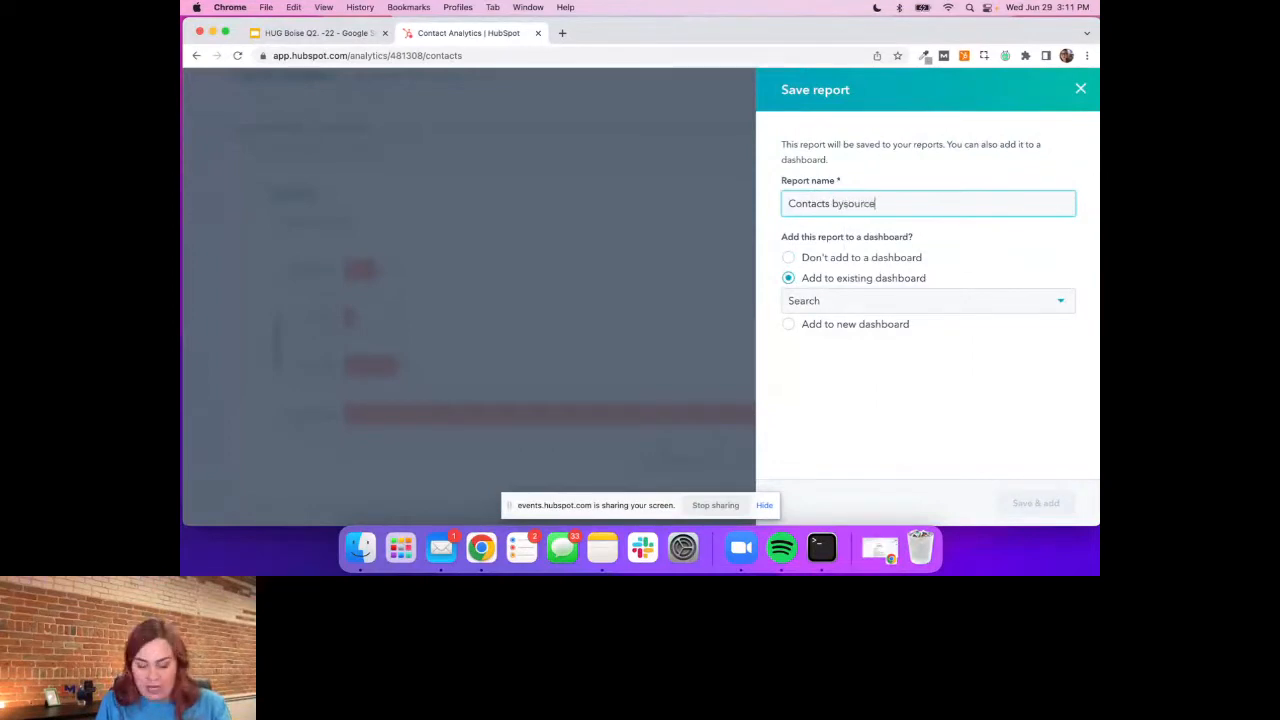
type(" this month")
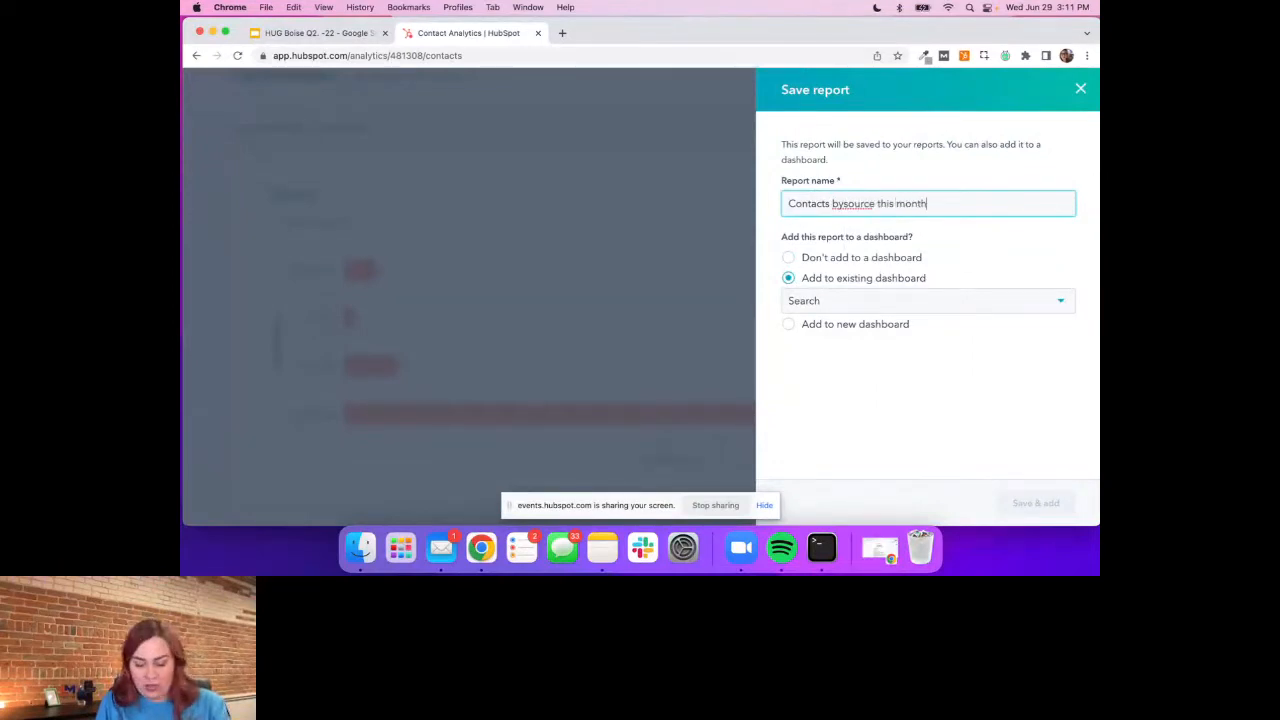
type("y")
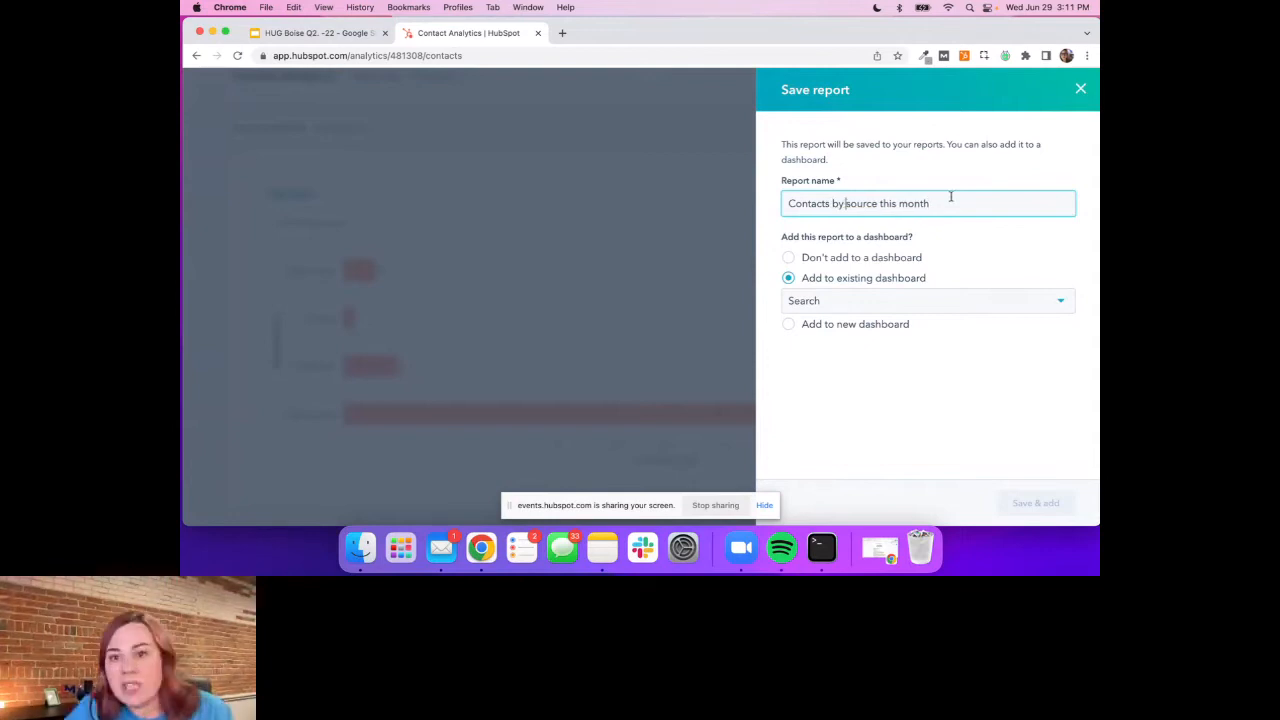
Choose the existing HUG dashboard for the contacts report and save it
left_click(825, 305)
left_click(850, 446)
left_click(1030, 504)
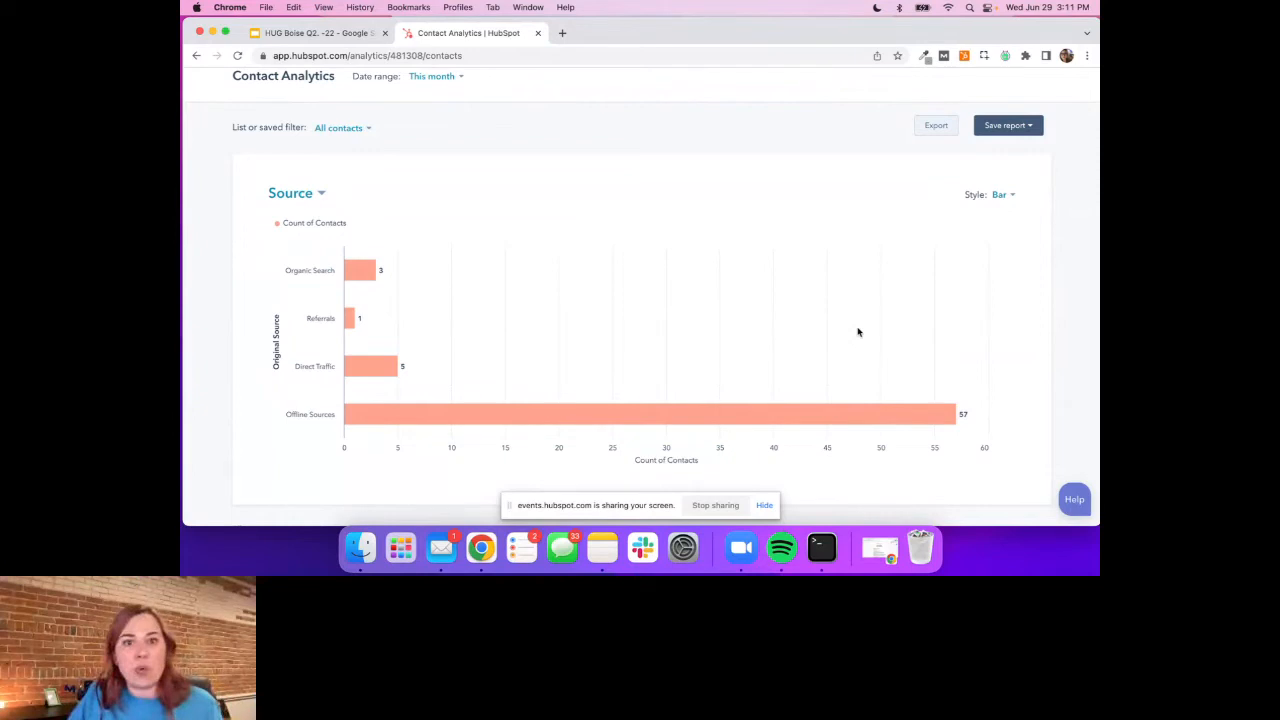
Return to the analytics tools and open the Forms analytics
scroll(858, 332, "up", 2)
left_click(572, 86)
left_click(586, 124)
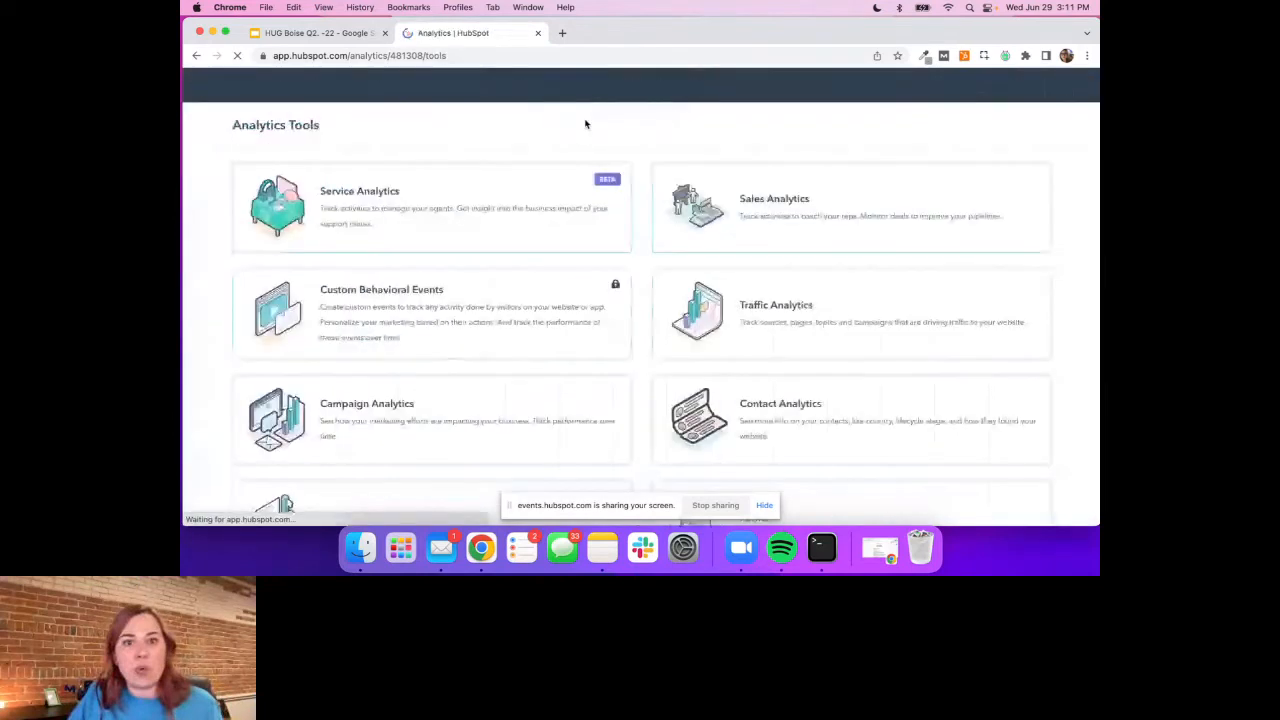
scroll(790, 336, "down", 3)
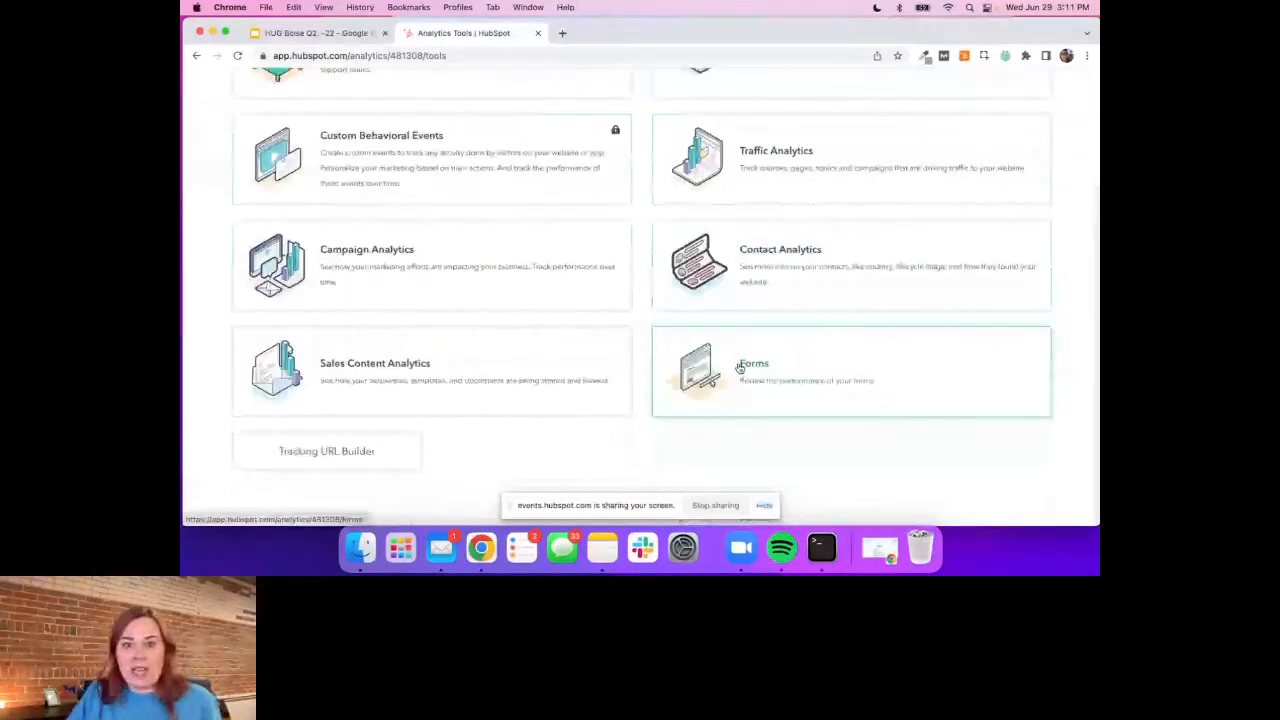
left_click(737, 366)
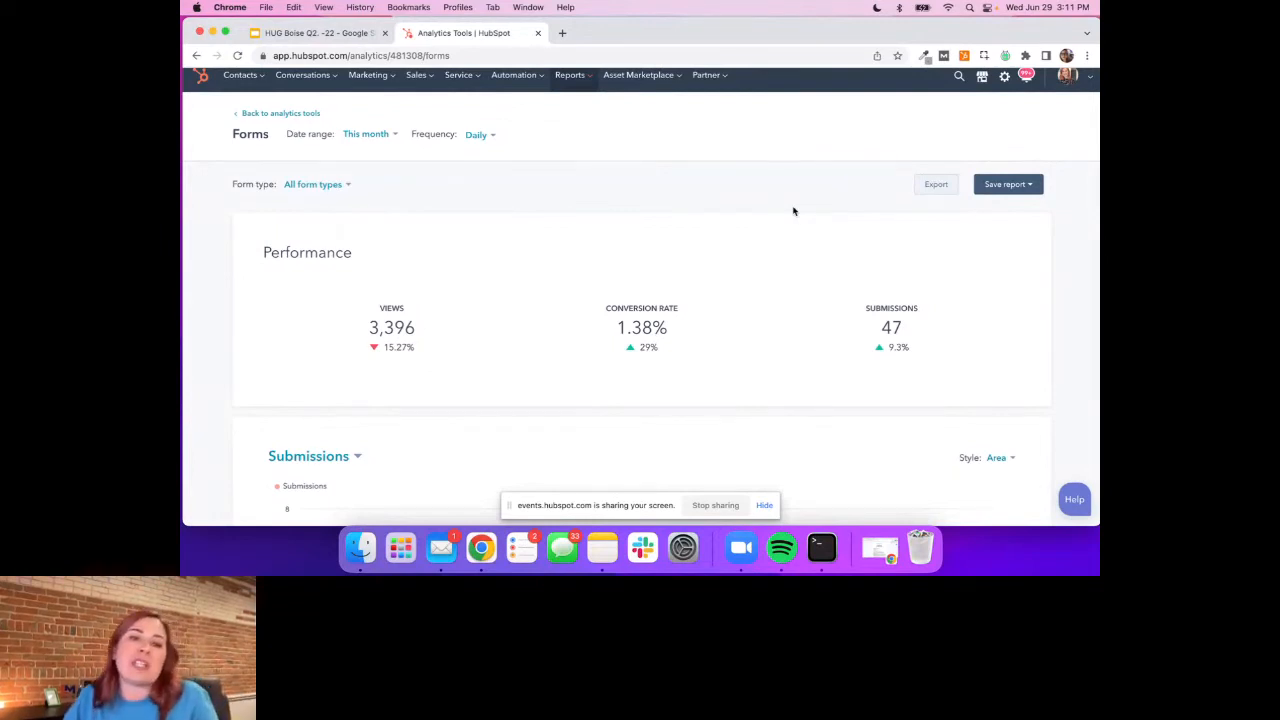
Set the date range of the Forms analytics to this quarter
left_click(378, 136)
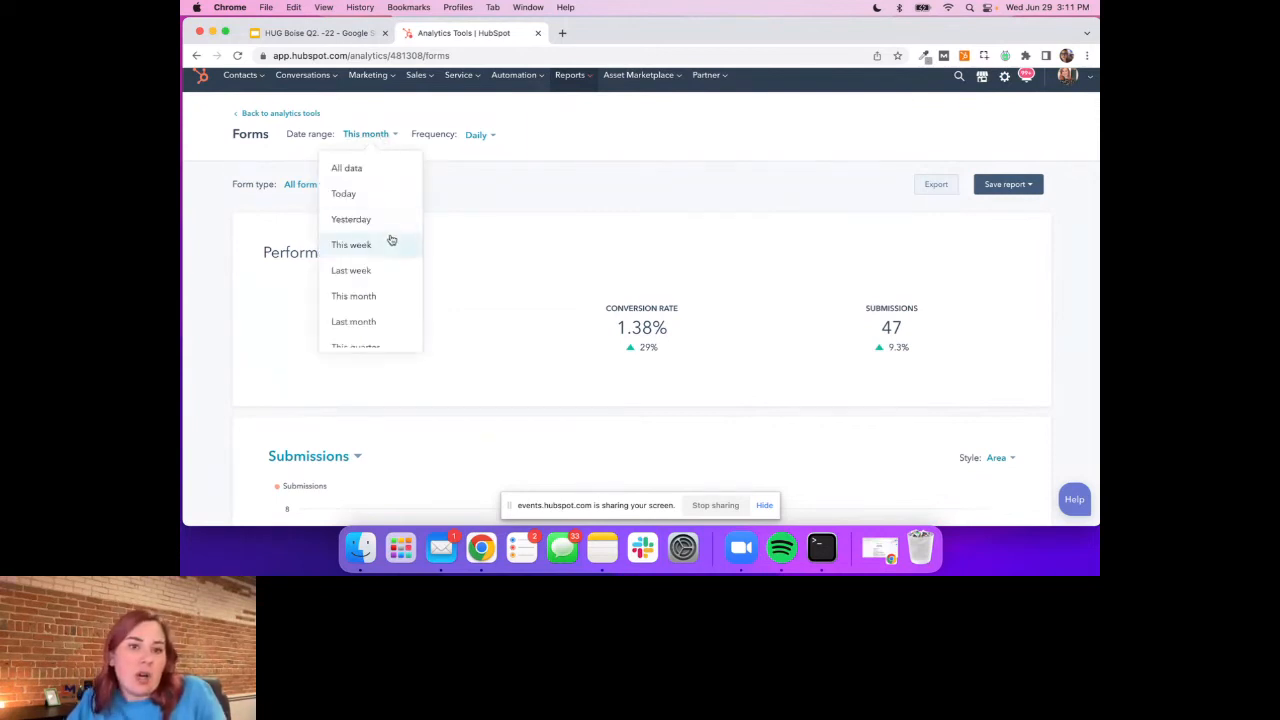
scroll(385, 250, "down", 2)
left_click(354, 256)
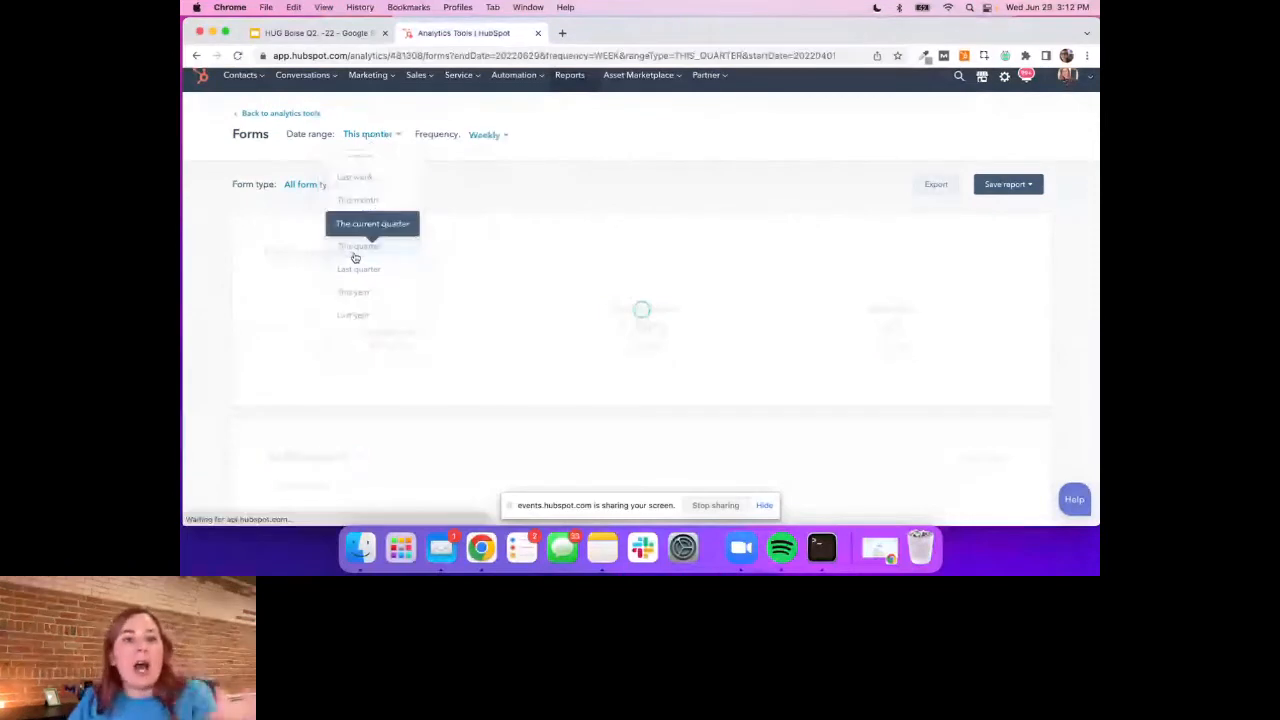
Set the Forms analytics frequency to monthly and check the submissions chart
scroll(525, 287, "down", 1)
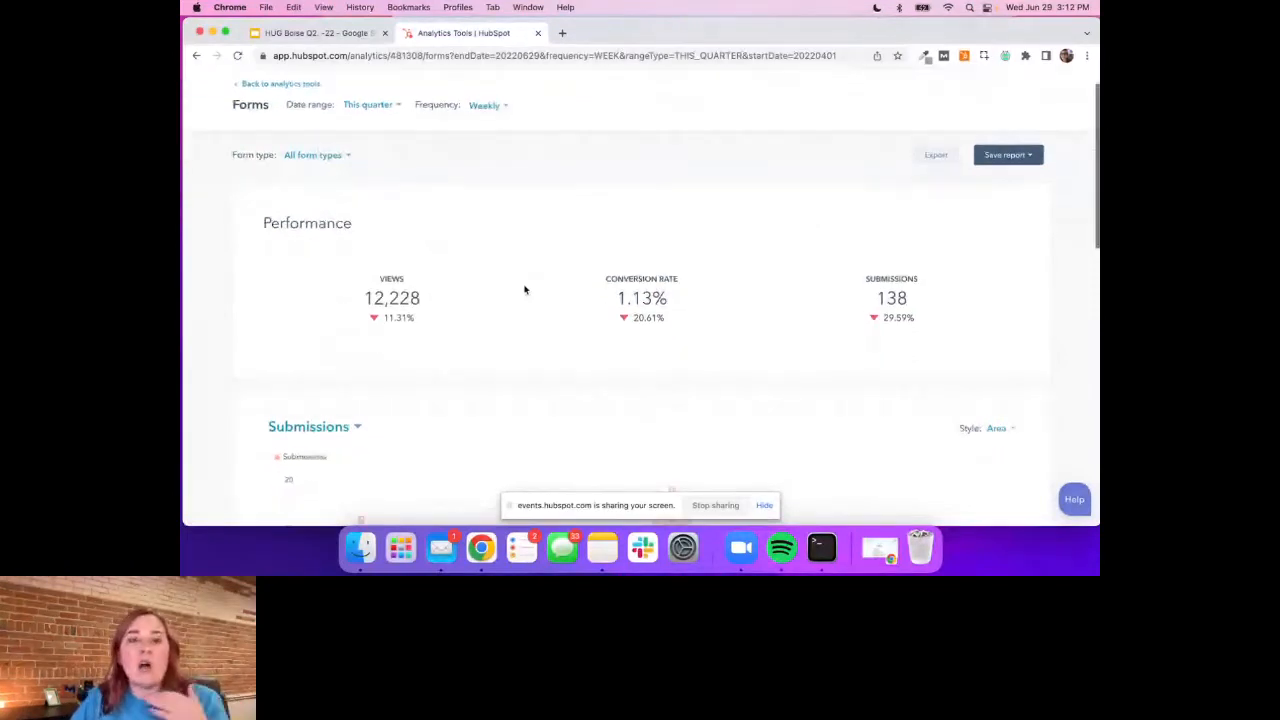
left_click(485, 104)
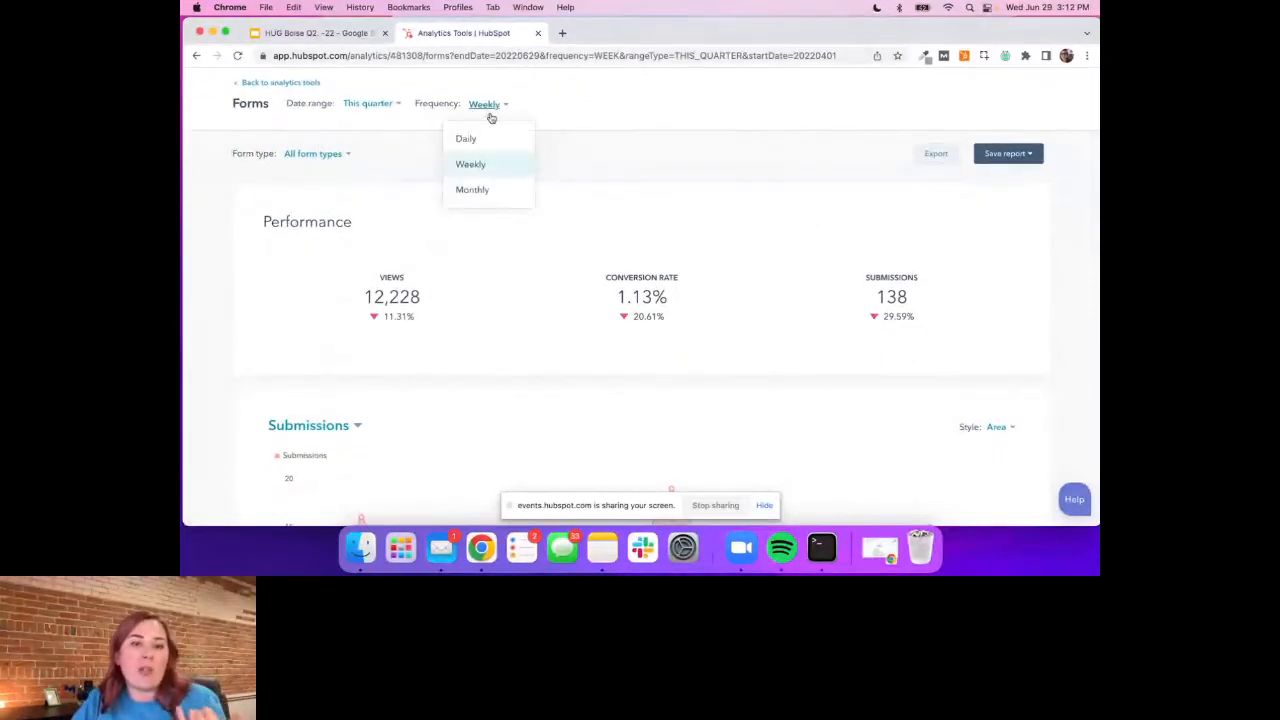
left_click(492, 190)
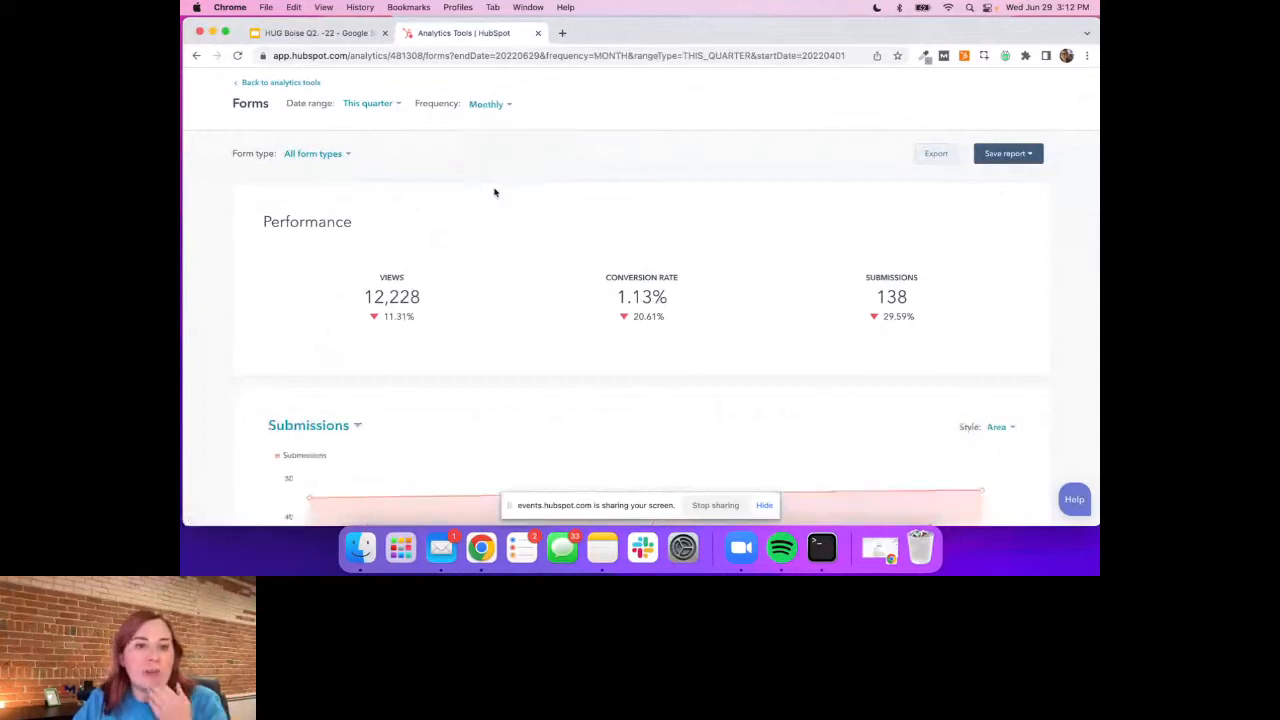
scroll(494, 192, "down", 5)
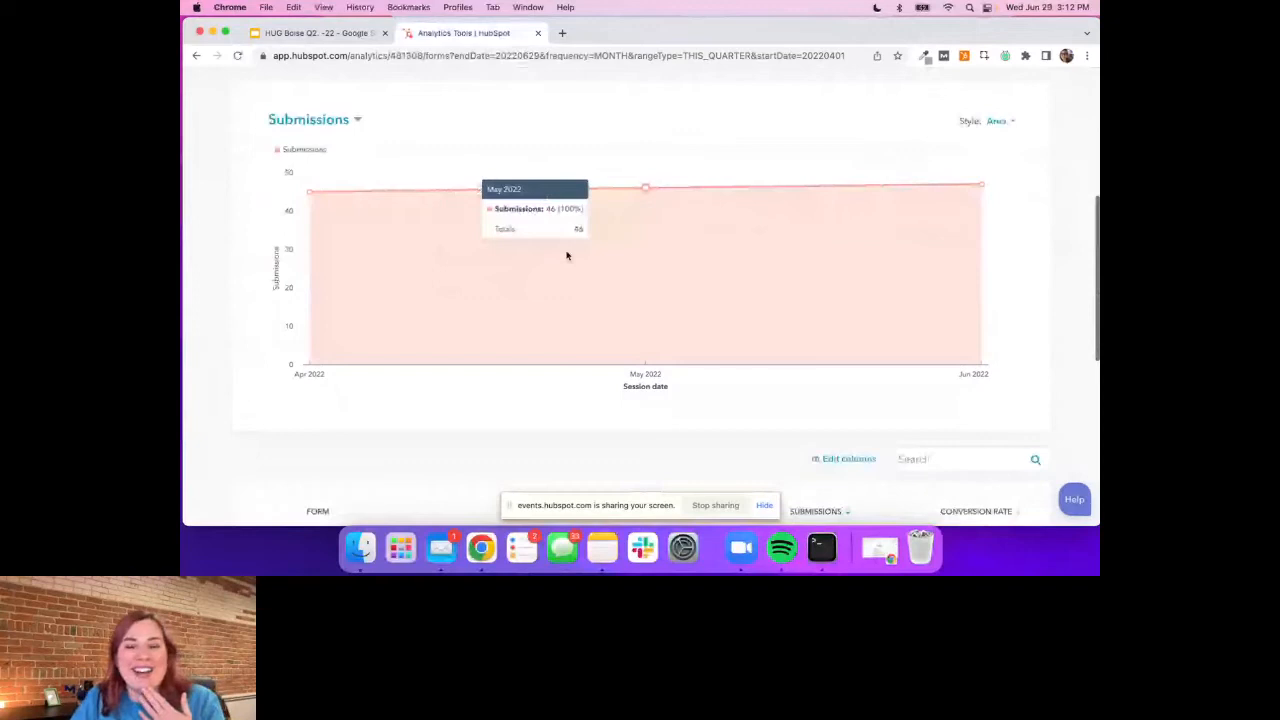
Set the Forms analytics frequency to daily
scroll(580, 255, "up", 5)
left_click(488, 146)
left_click(489, 177)
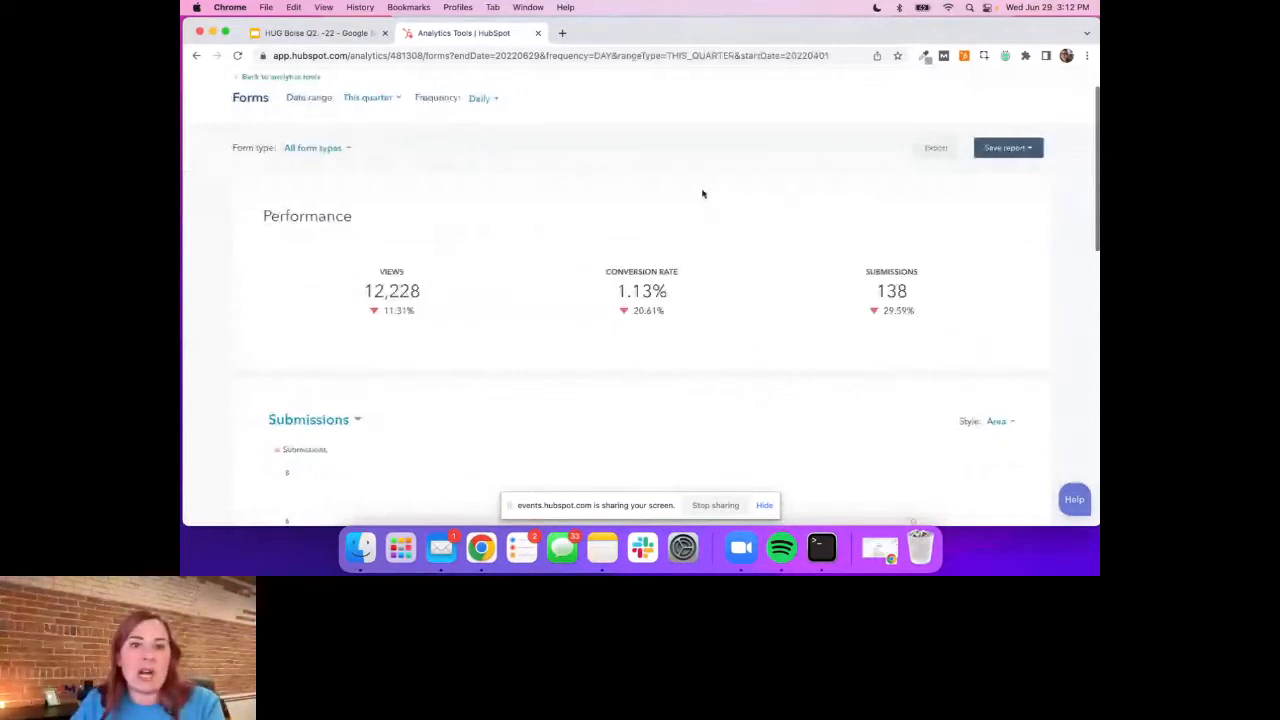
Review the daily submissions chart and the table of views, submissions and conversion rate for each form
scroll(477, 197, "up", 1)
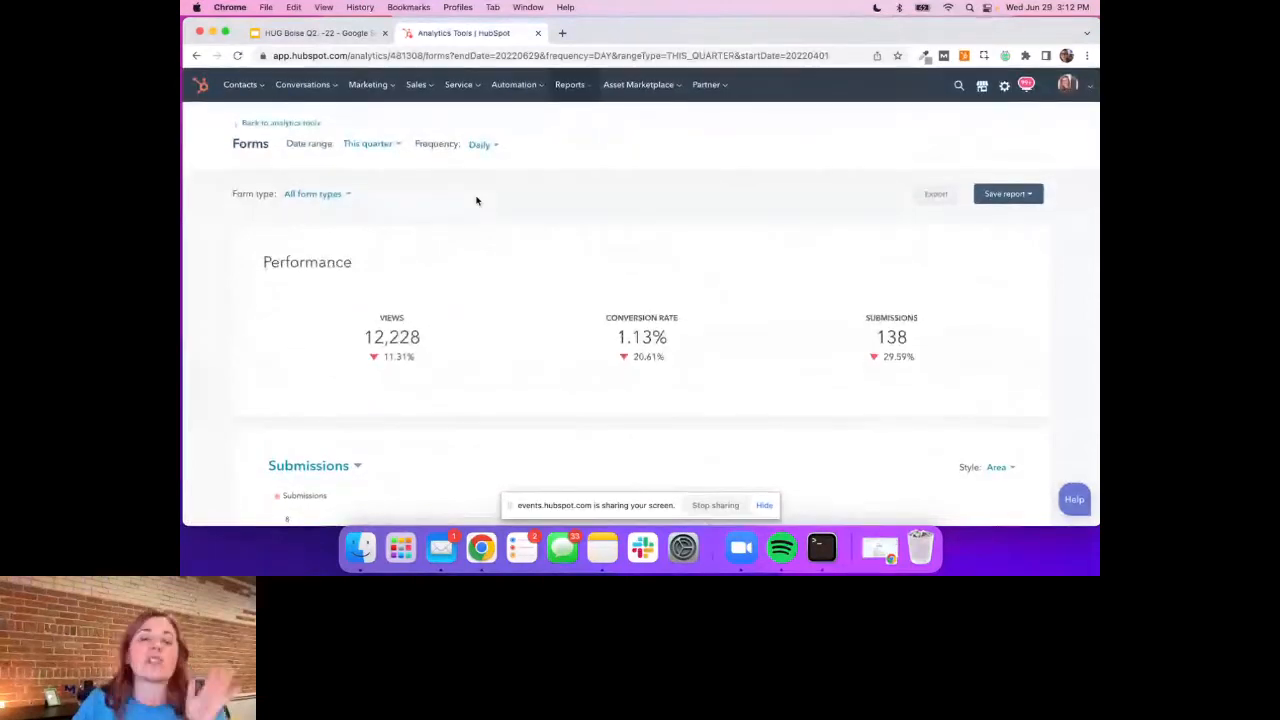
scroll(476, 200, "down", 3)
scroll(476, 200, "down", 10)
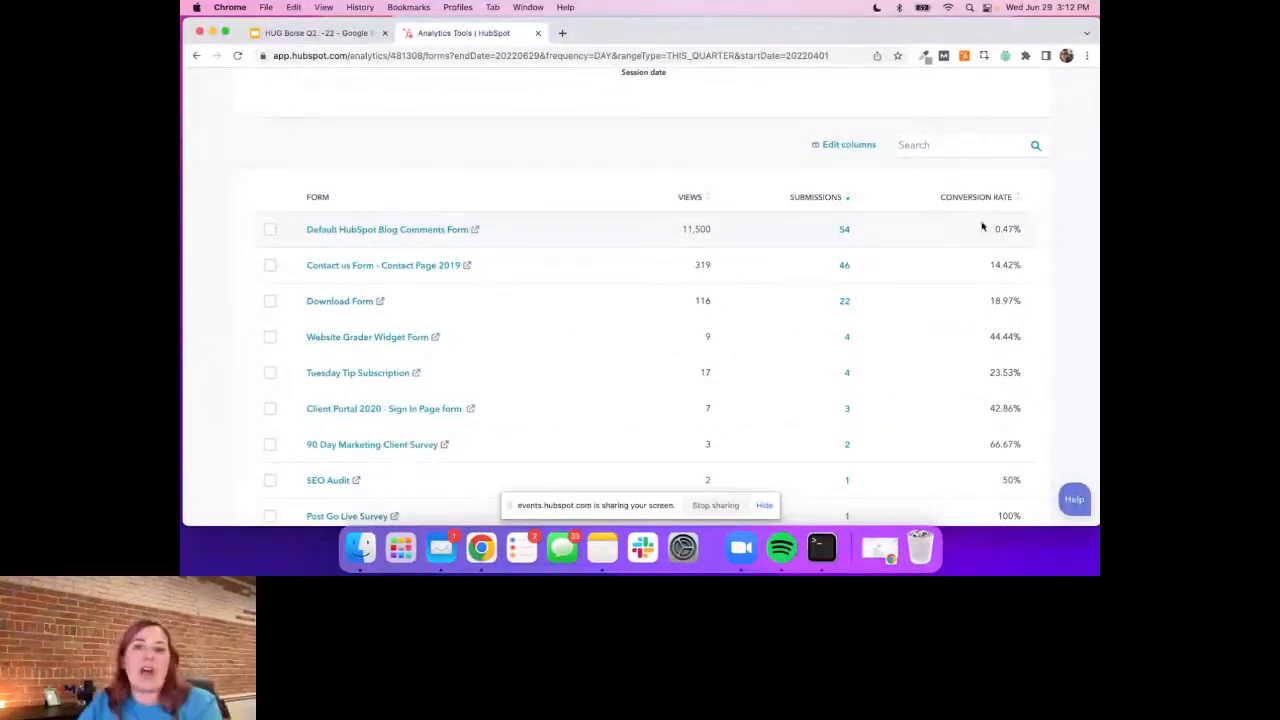
scroll(978, 226, "up", 5)
scroll(982, 226, "down", 1)
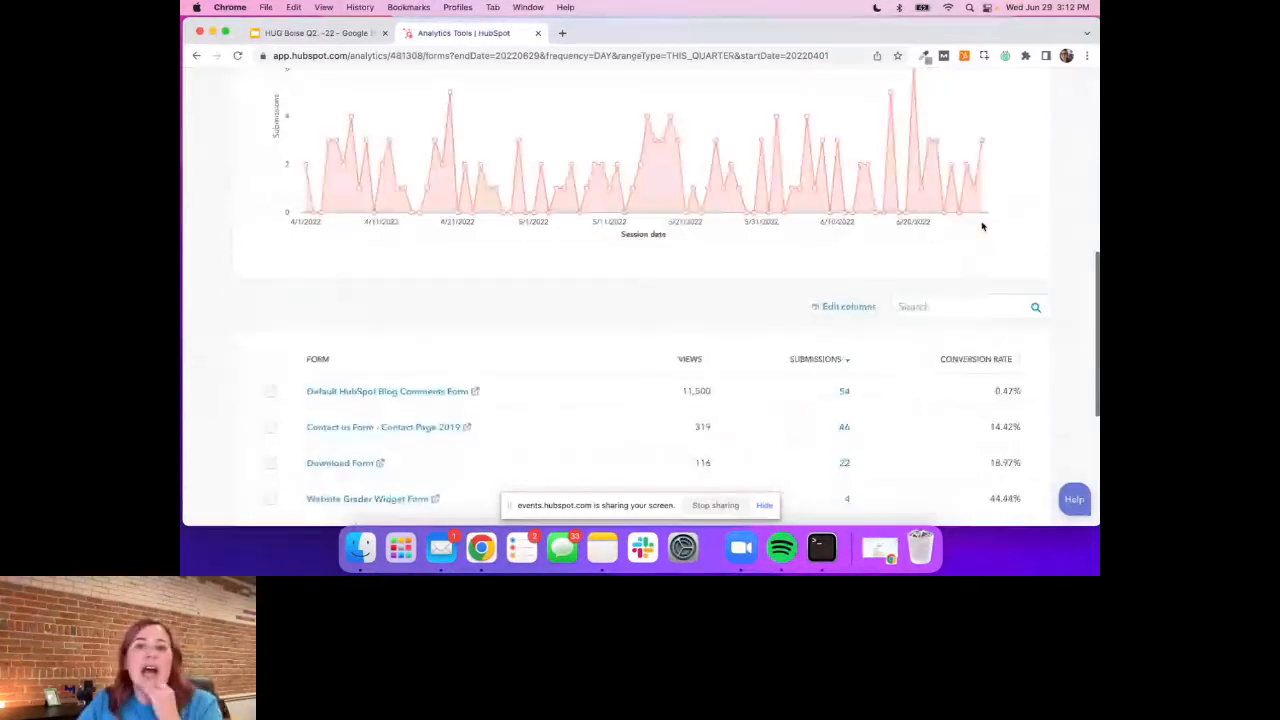
scroll(980, 226, "up", 1)
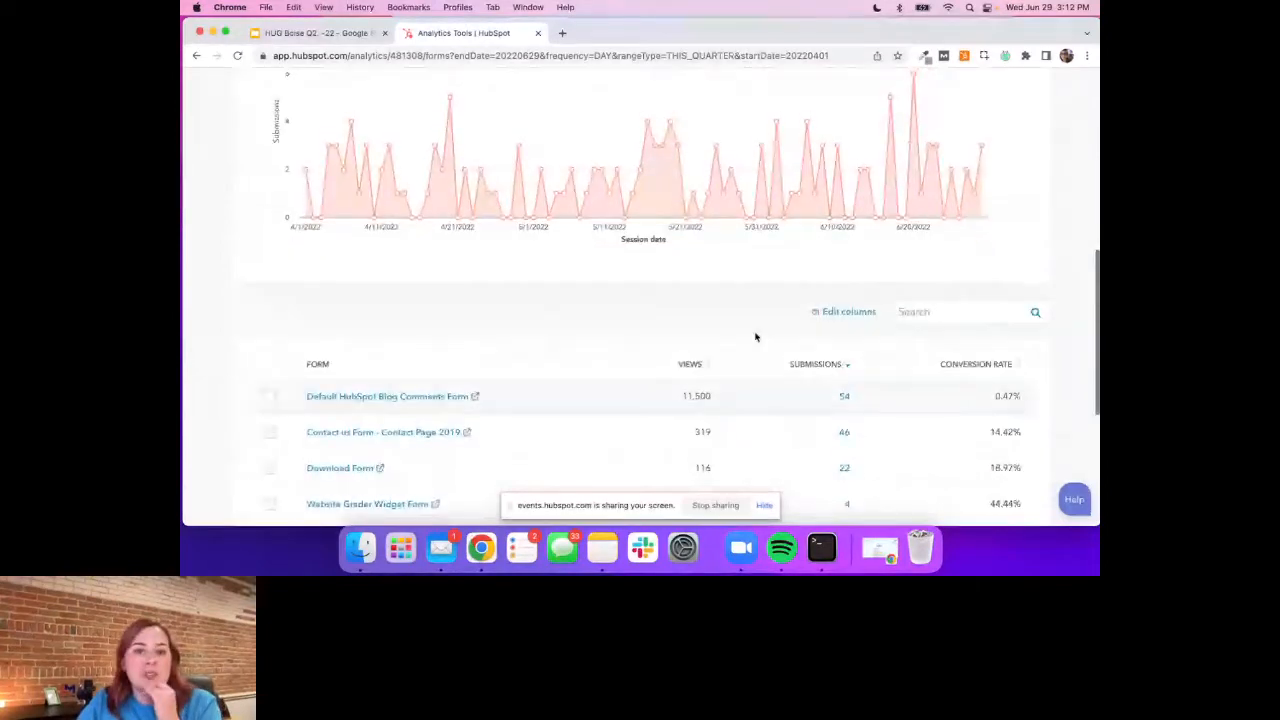
scroll(755, 337, "up", 6)
Start saving the forms table as a report and name it "Form submissions this quarter"
left_click(1005, 194)
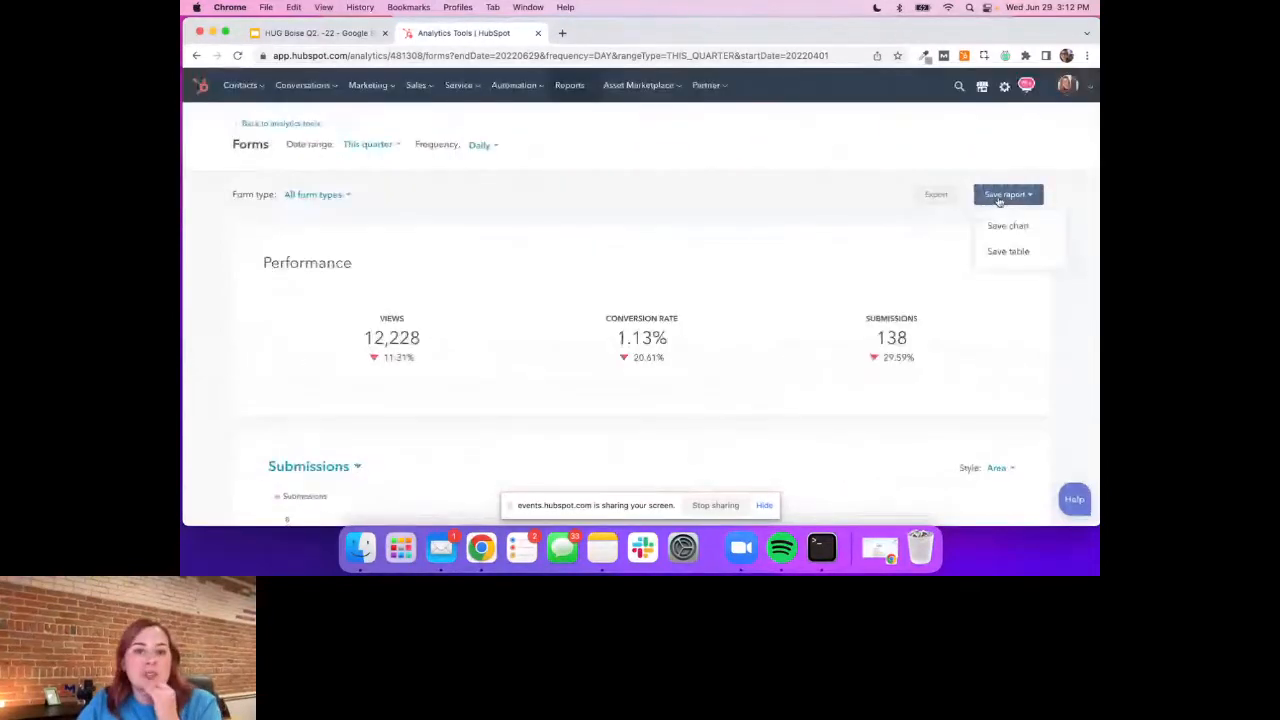
left_click(1008, 251)
left_click(816, 205)
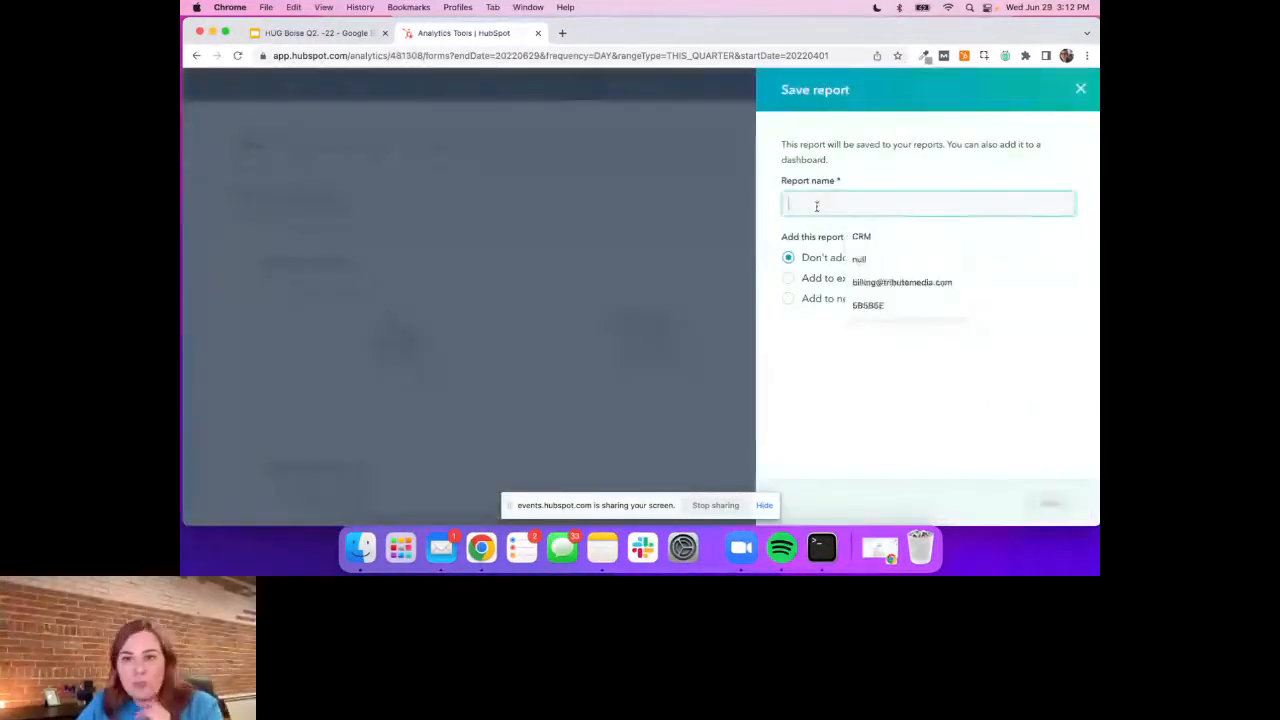
type("Form ")
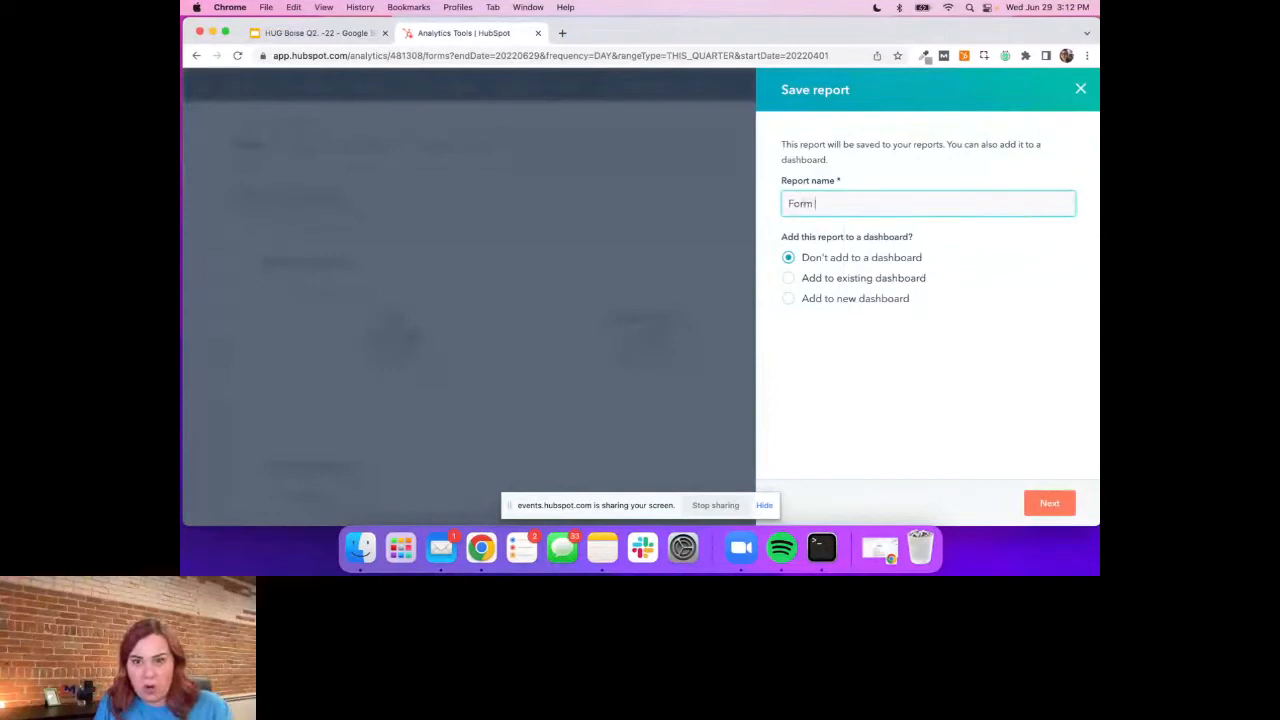
type("submission")
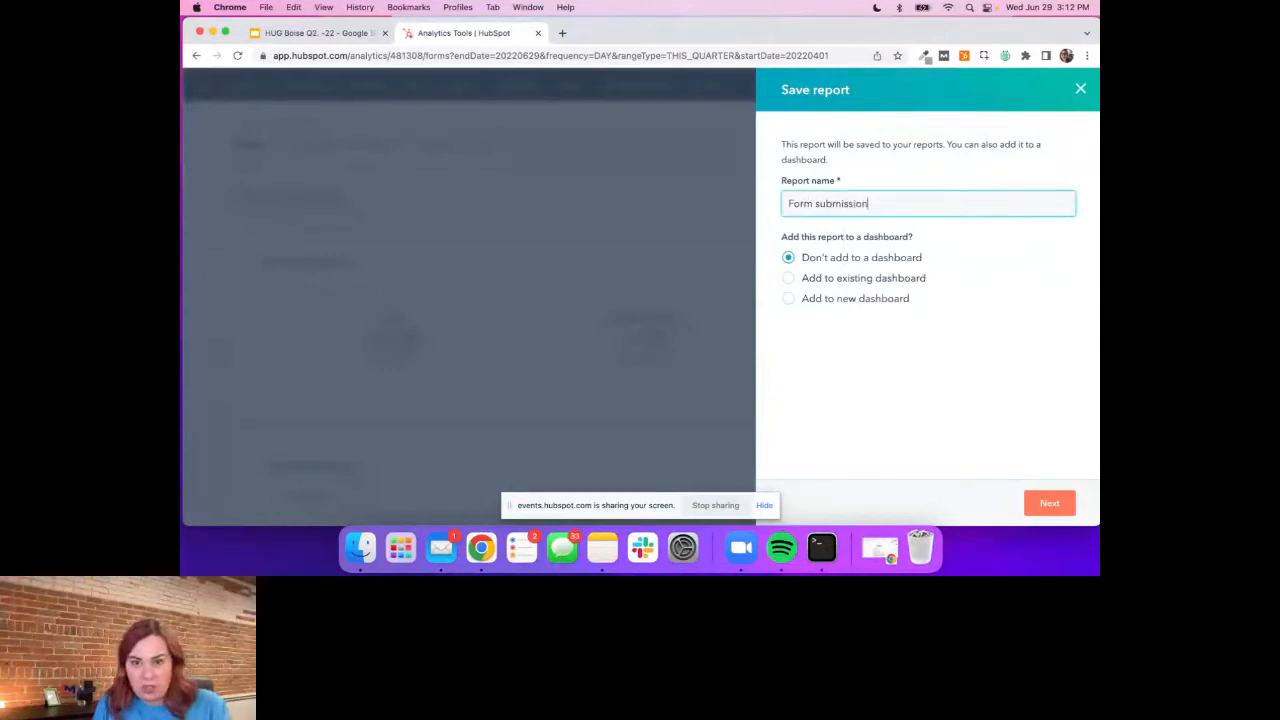
type("s this q")
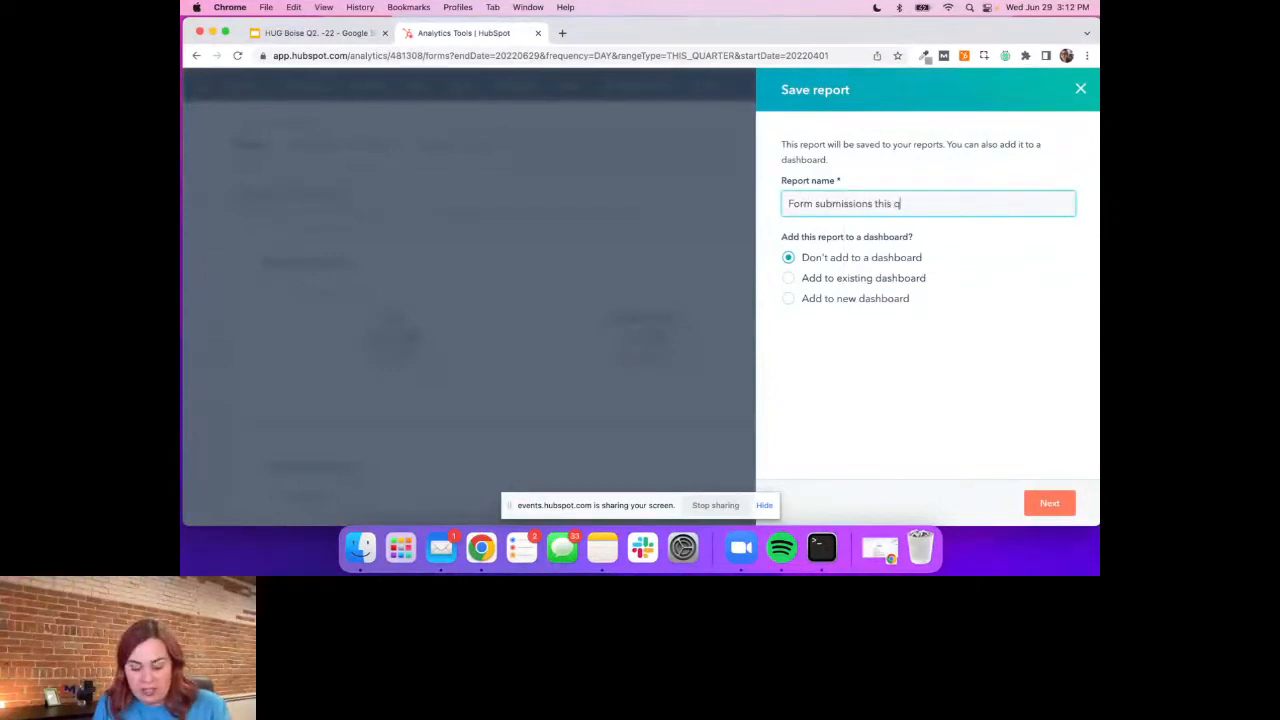
type("uarter")
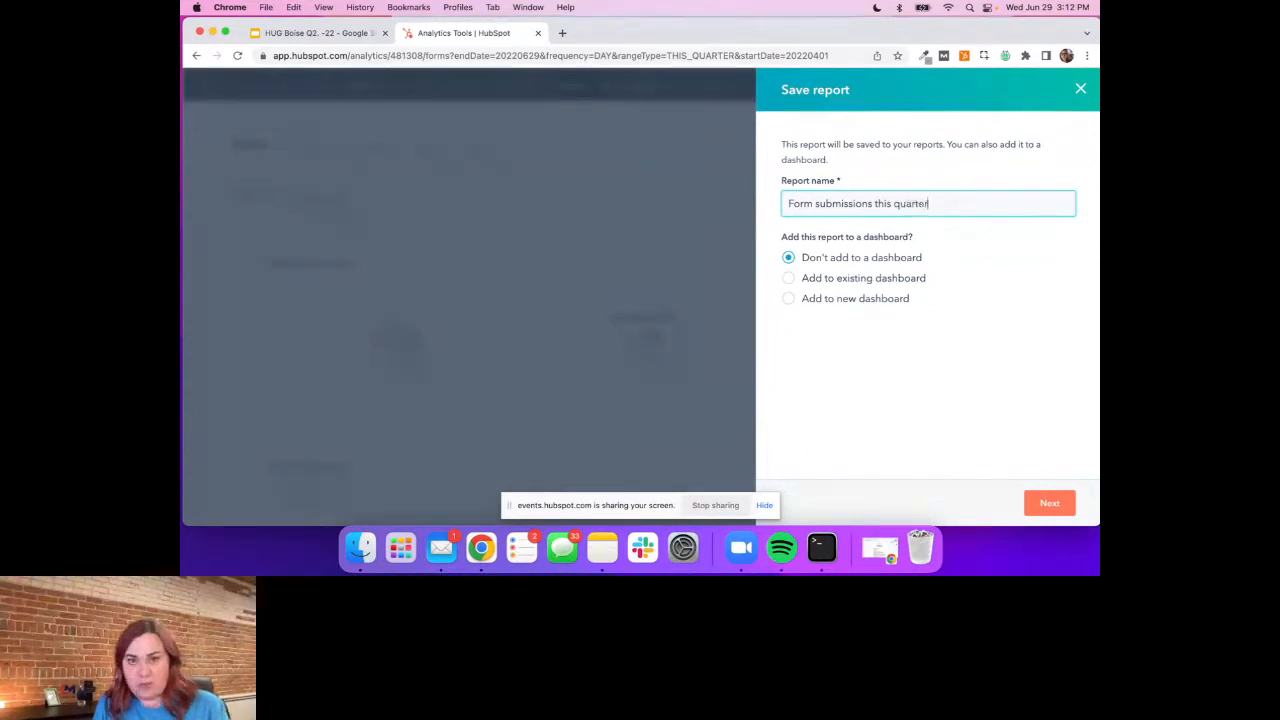
Add the form submissions report to the existing HUG dashboard and save it
left_click(787, 299)
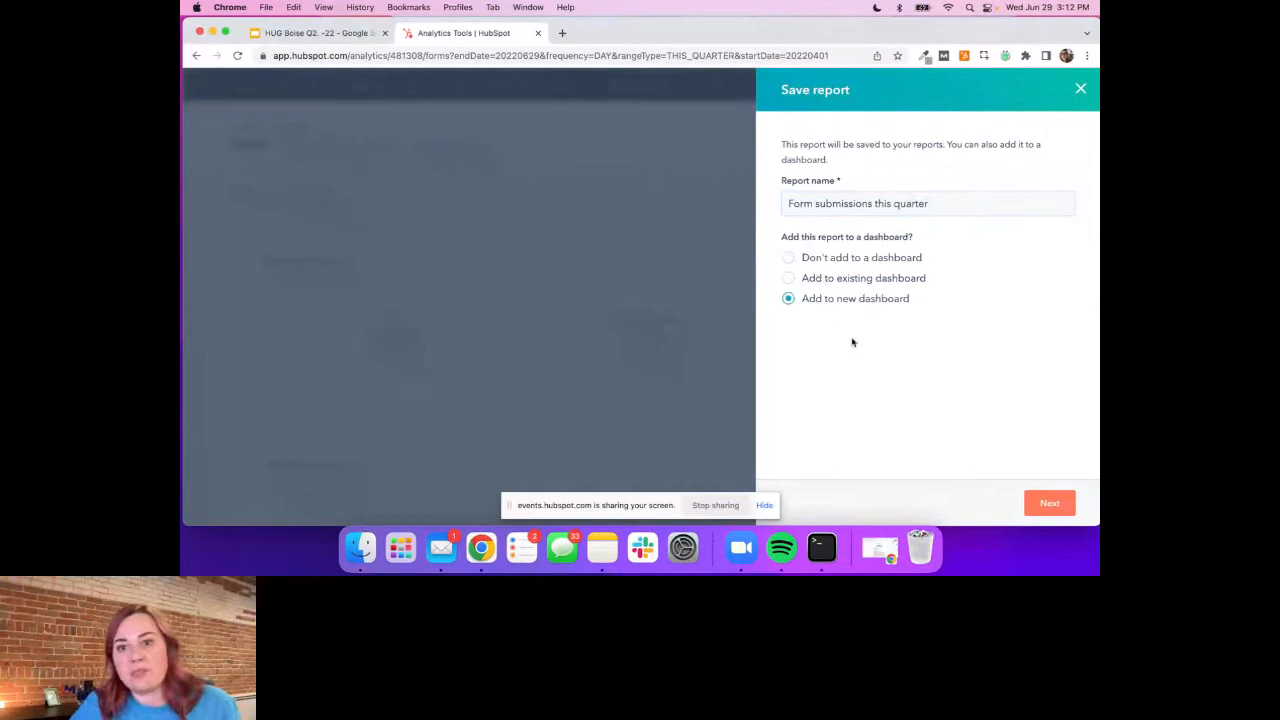
left_click(789, 279)
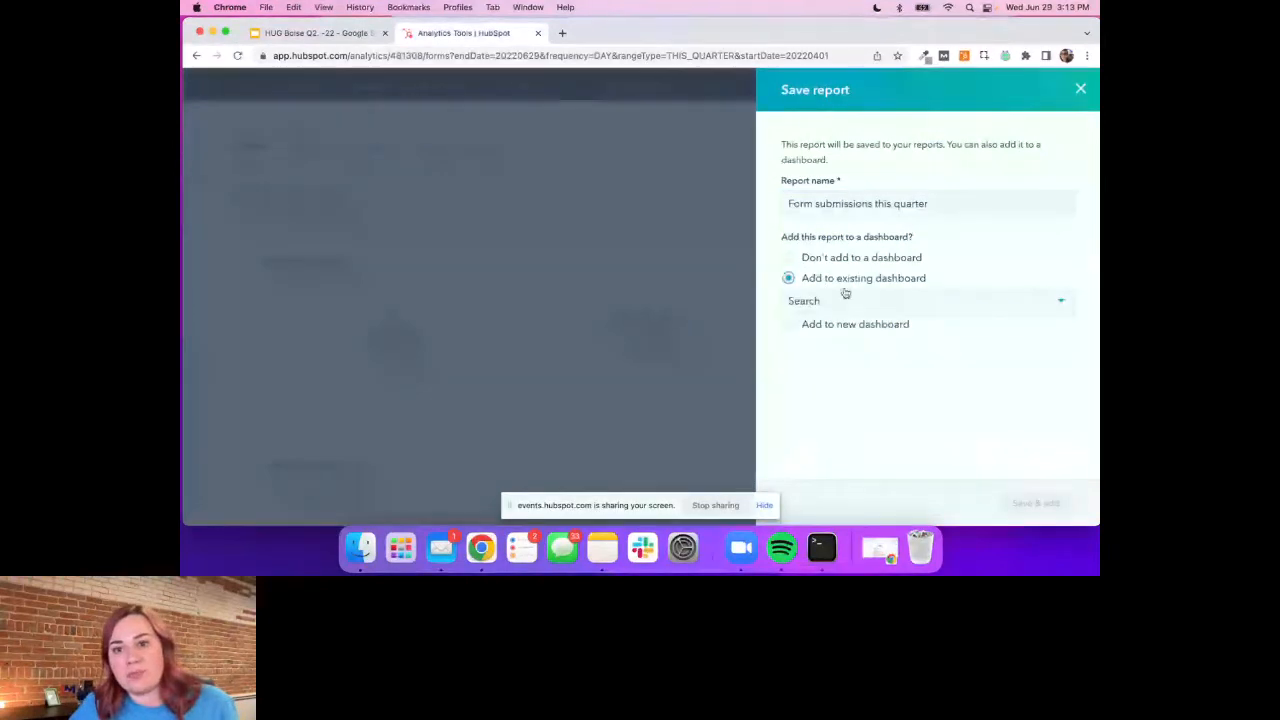
left_click(845, 297)
left_click(857, 444)
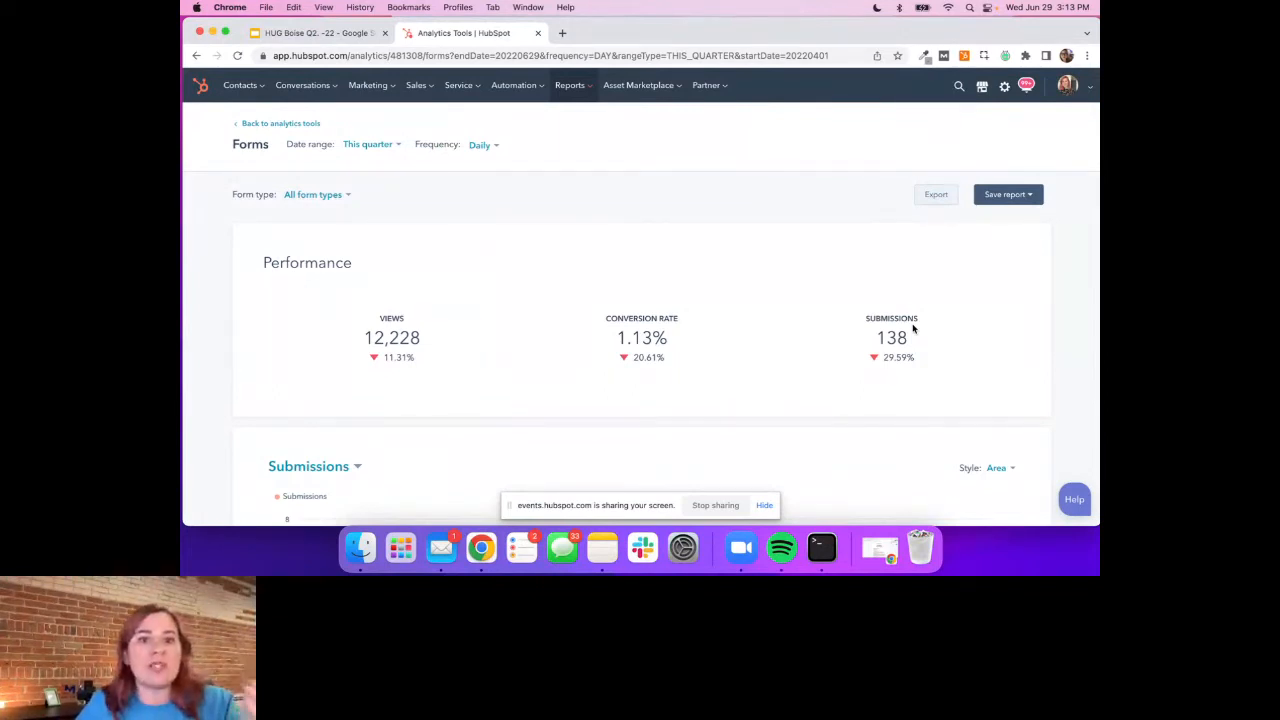
Open the list of saved reports and start creating a new report
left_click(569, 85)
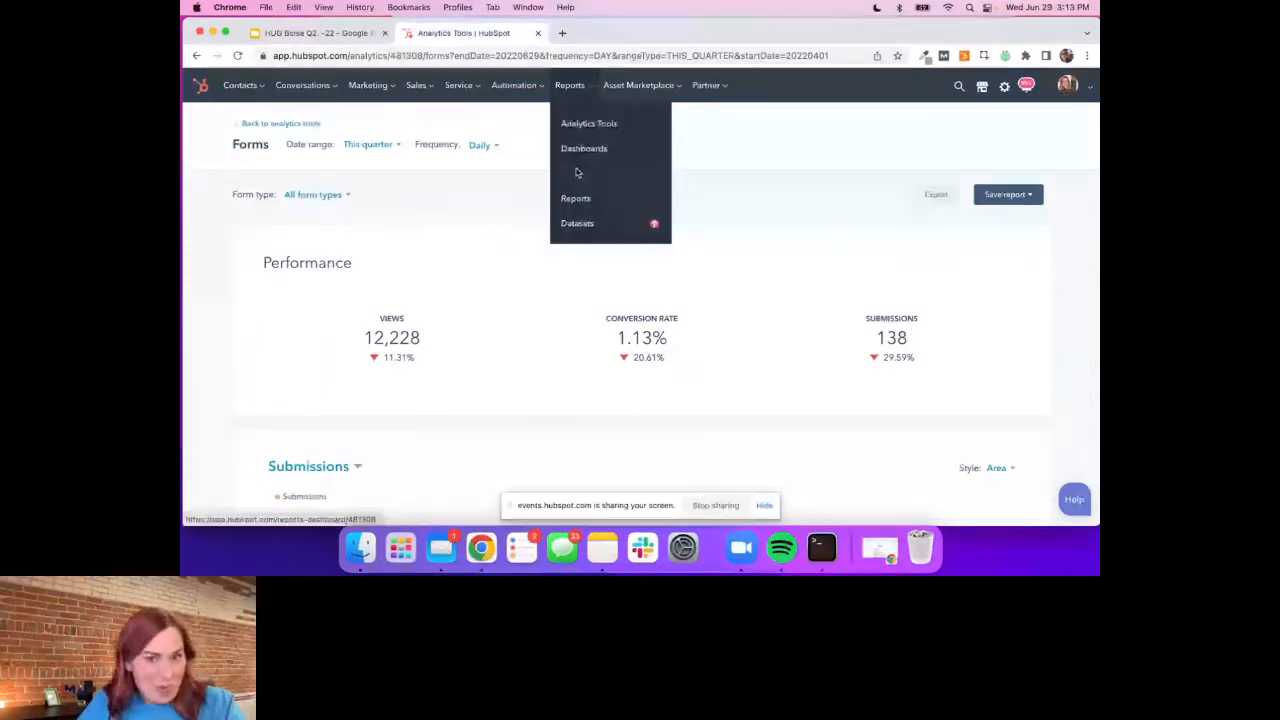
left_click(575, 198)
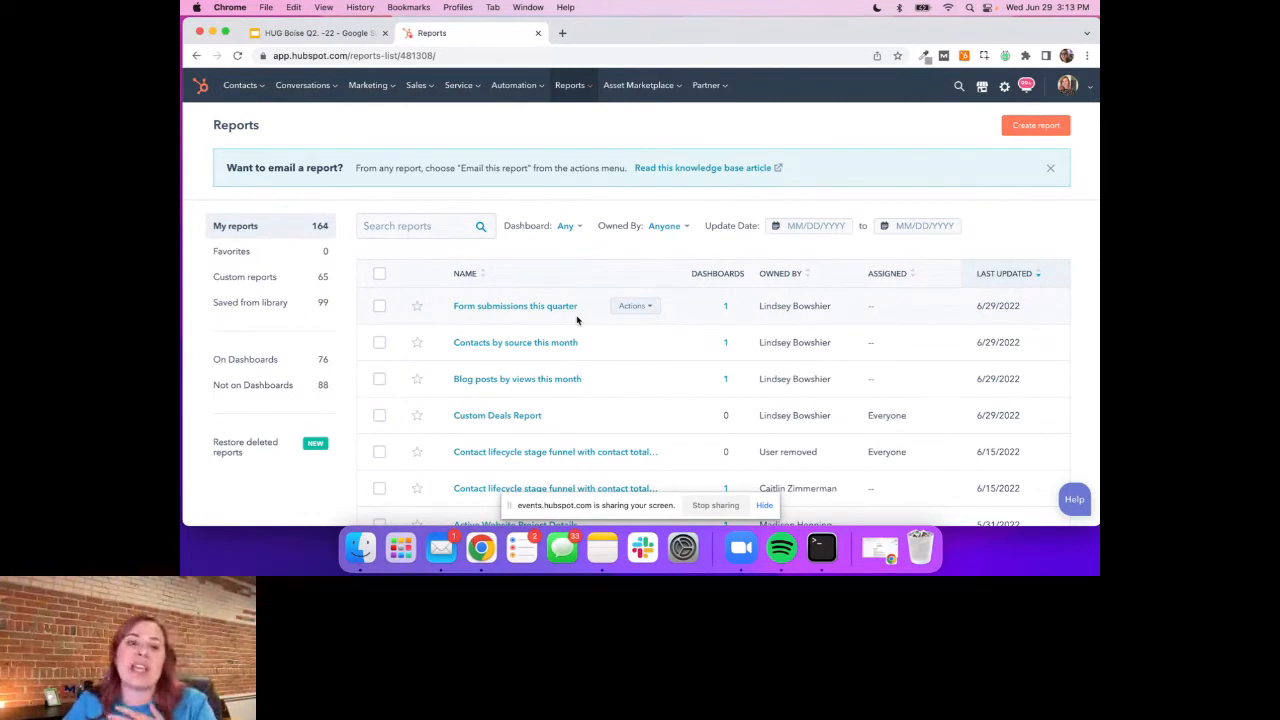
left_click(396, 230)
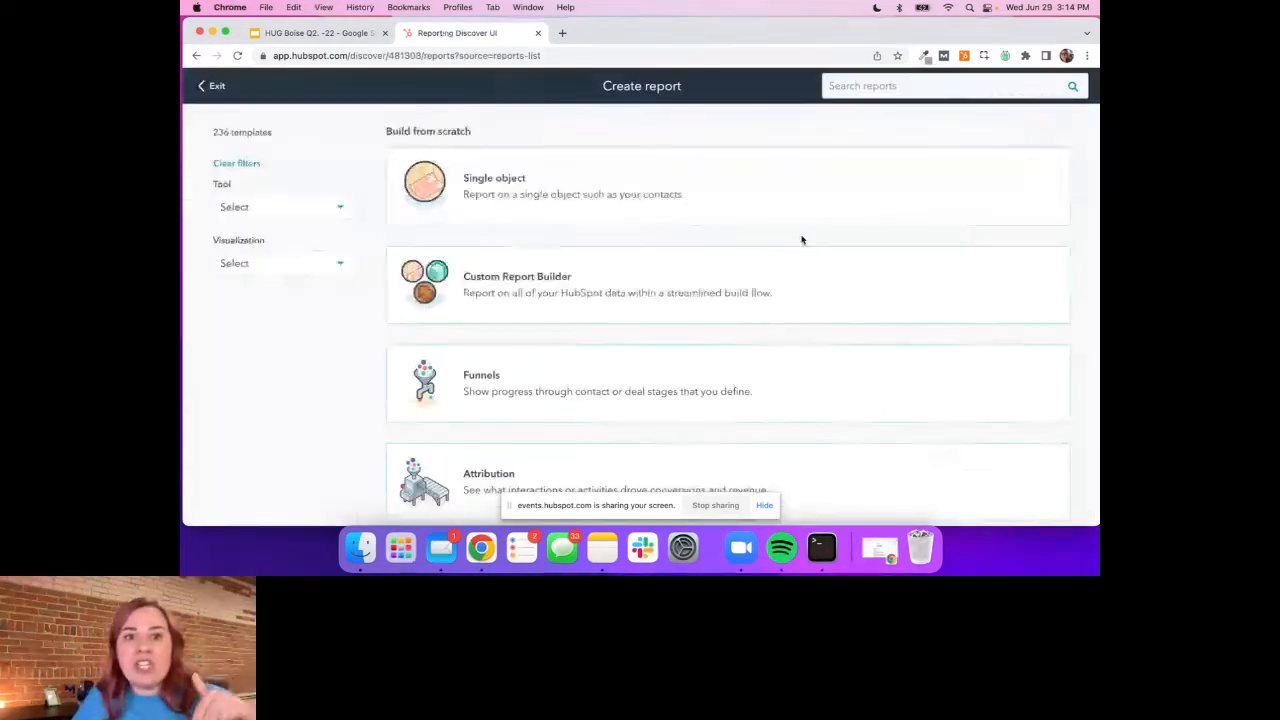
Look through the build-from-scratch options and the library of ready-made report templates
scroll(802, 240, "down", 1)
scroll(801, 239, "up", 1)
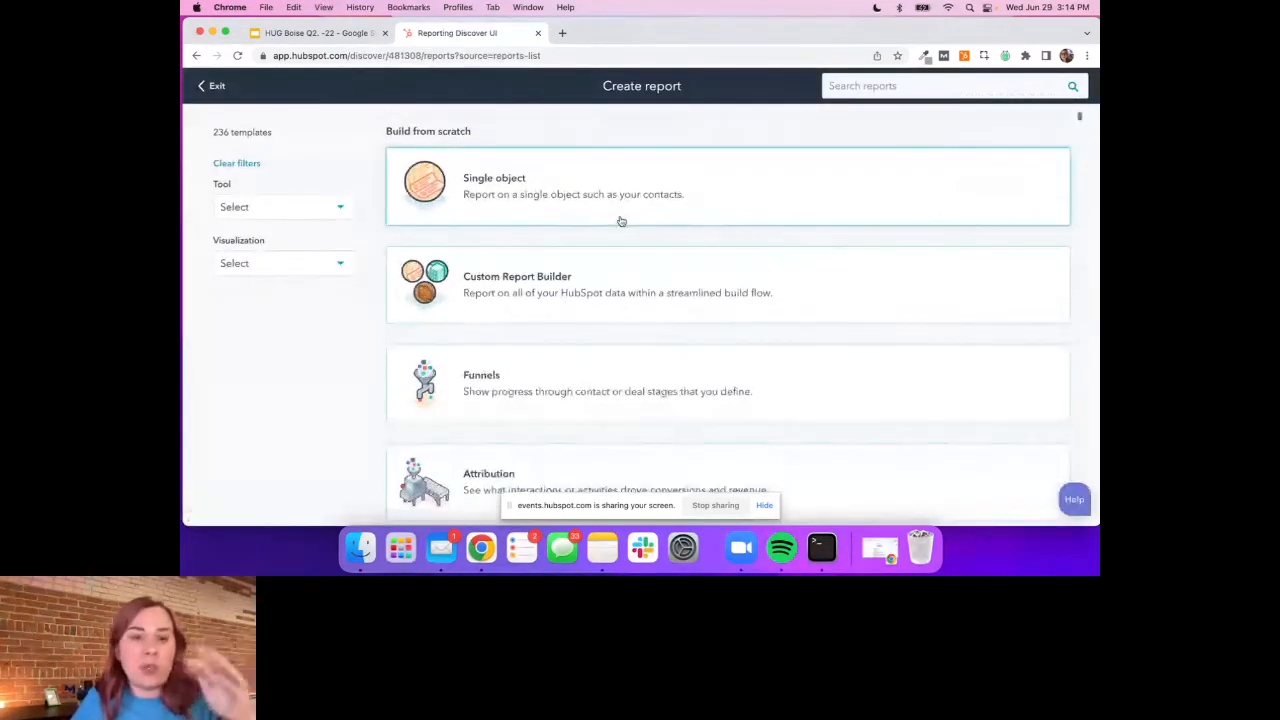
scroll(620, 225, "down", 2)
scroll(624, 237, "down", 3)
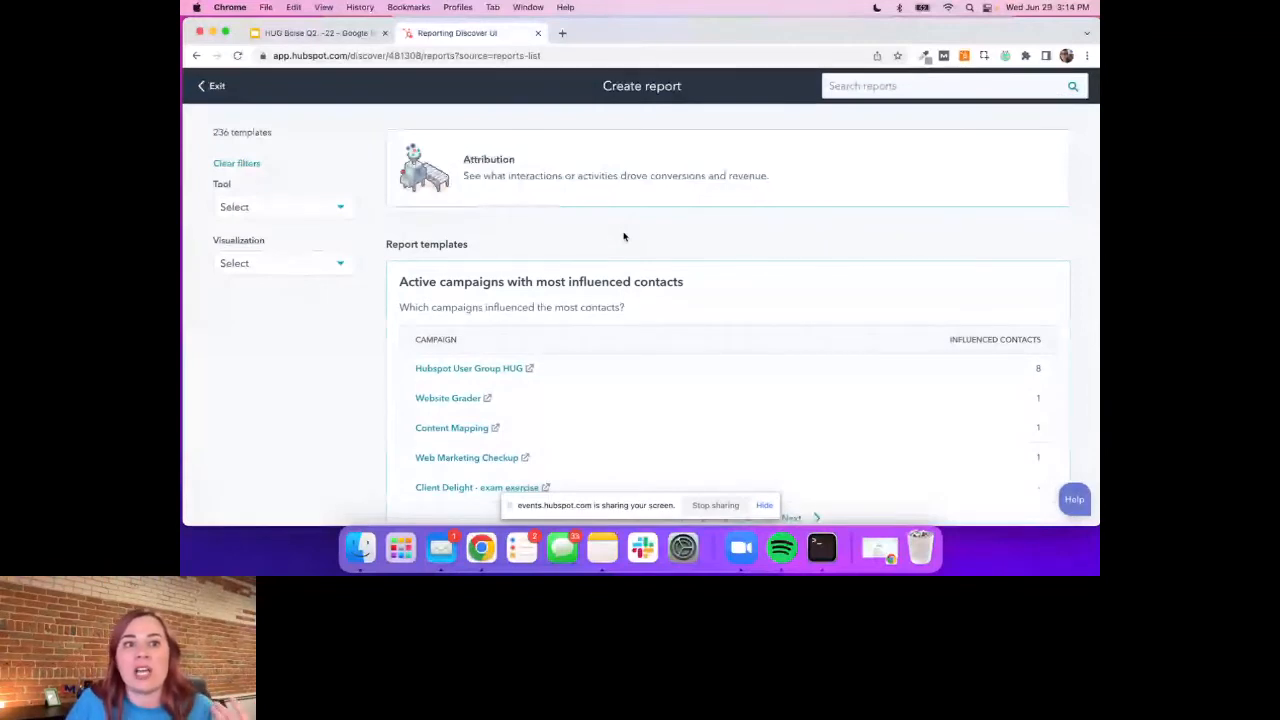
scroll(624, 237, "down", 10)
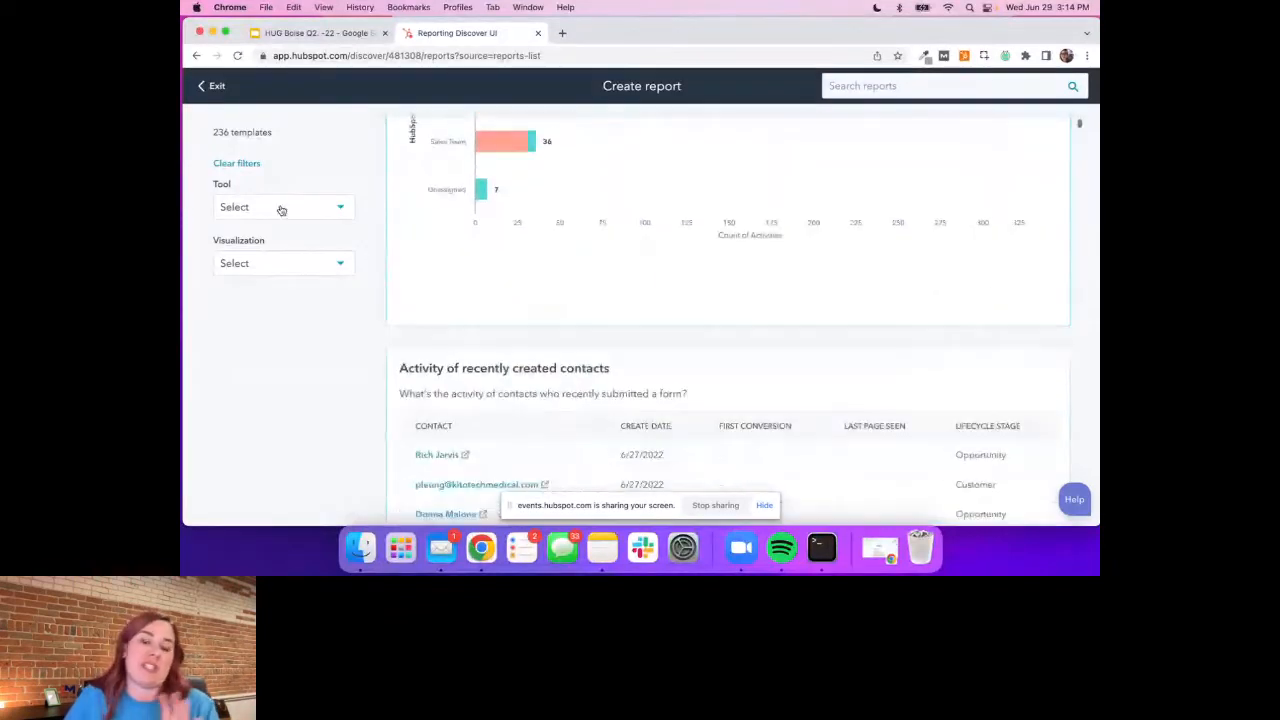
scroll(597, 343, "down", 3)
scroll(604, 349, "down", 2)
Search the report templates for "closed deal" and open the "Closed deal revenue amount by source over time" template
left_click(838, 86)
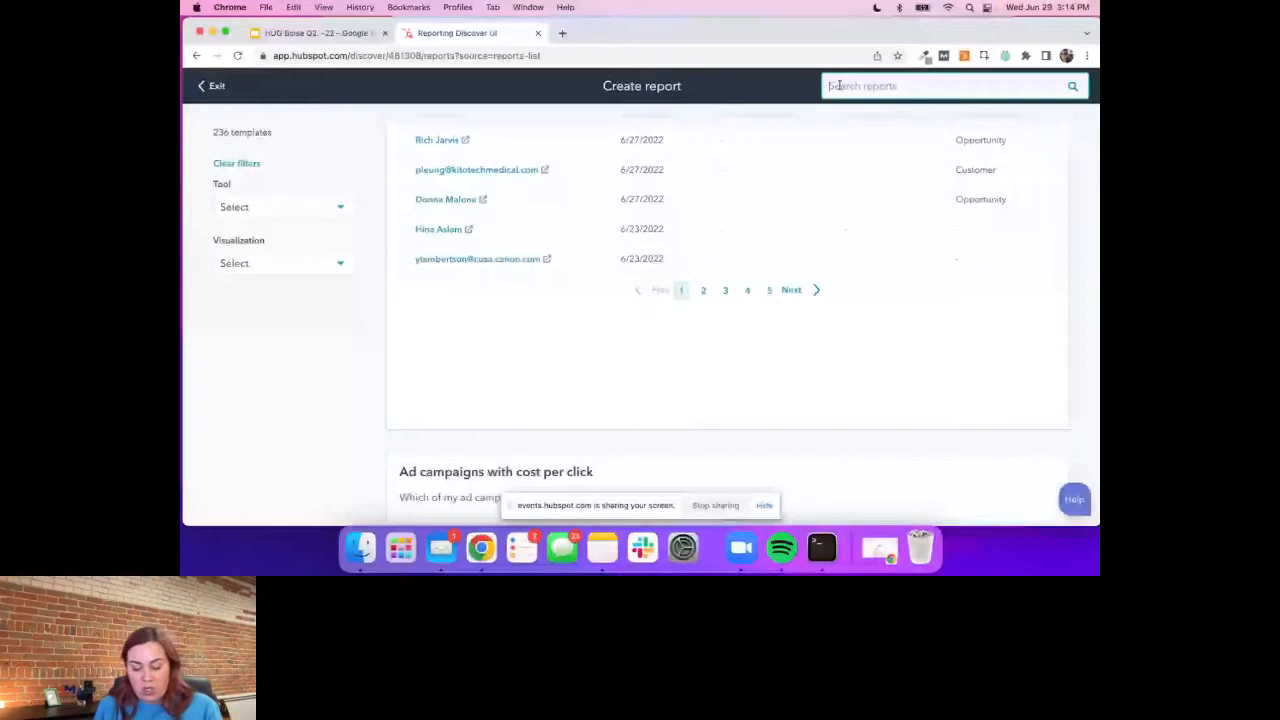
type("closed")
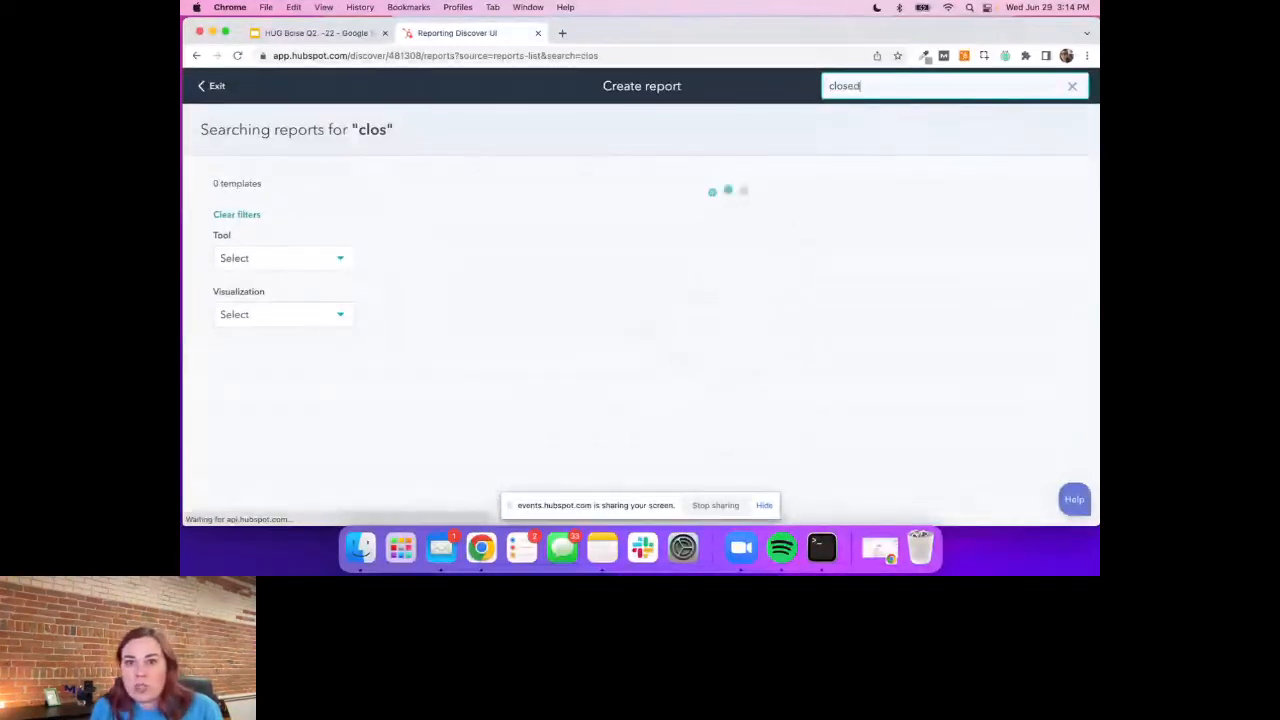
type(" deal")
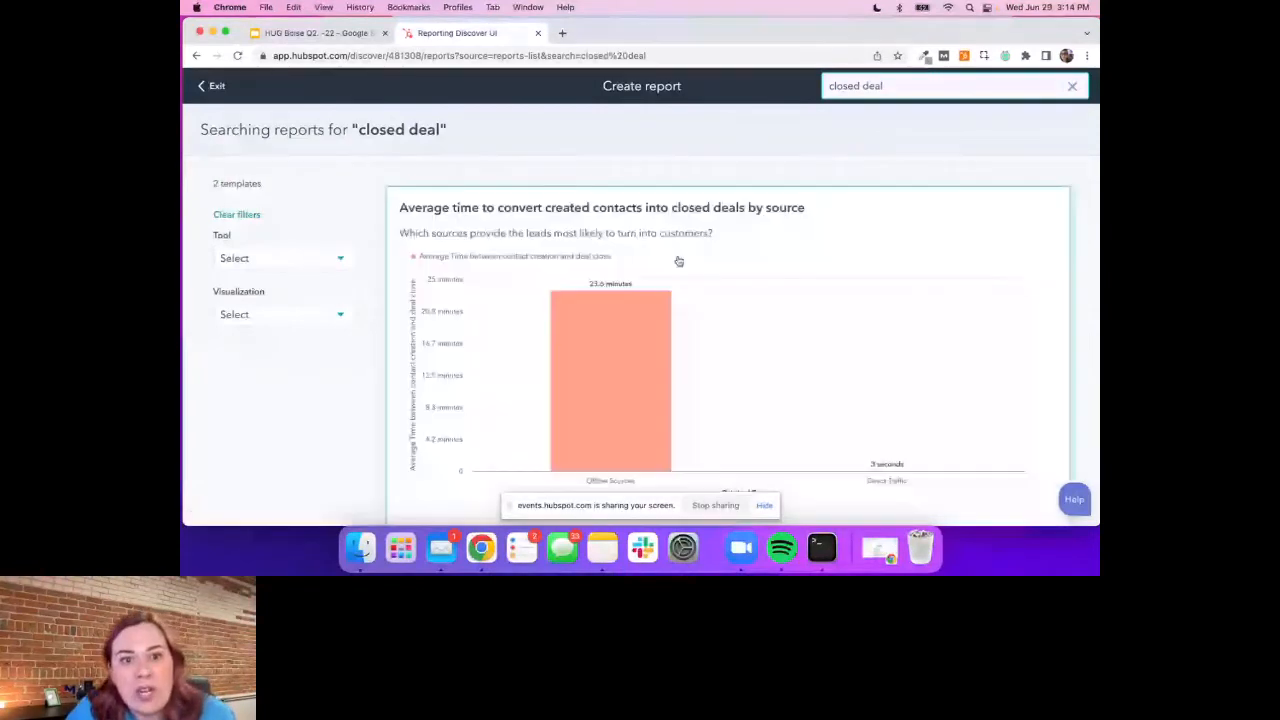
scroll(670, 268, "down", 8)
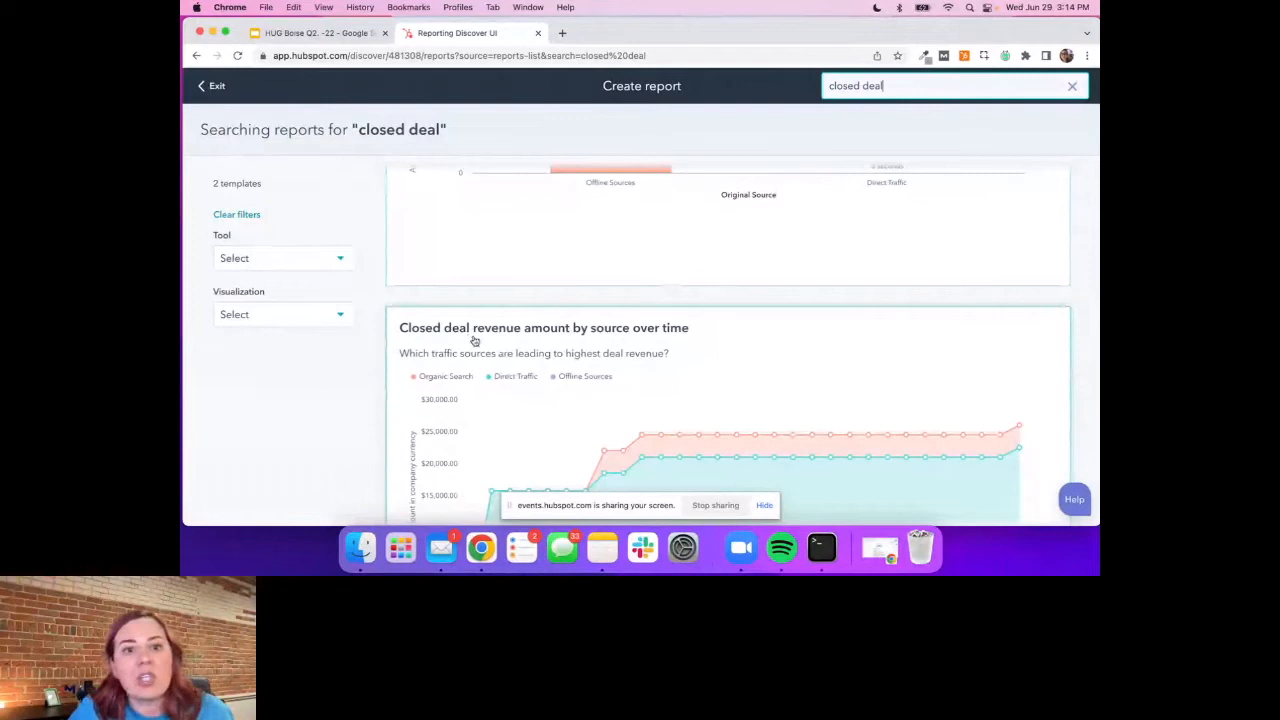
scroll(470, 340, "down", 3)
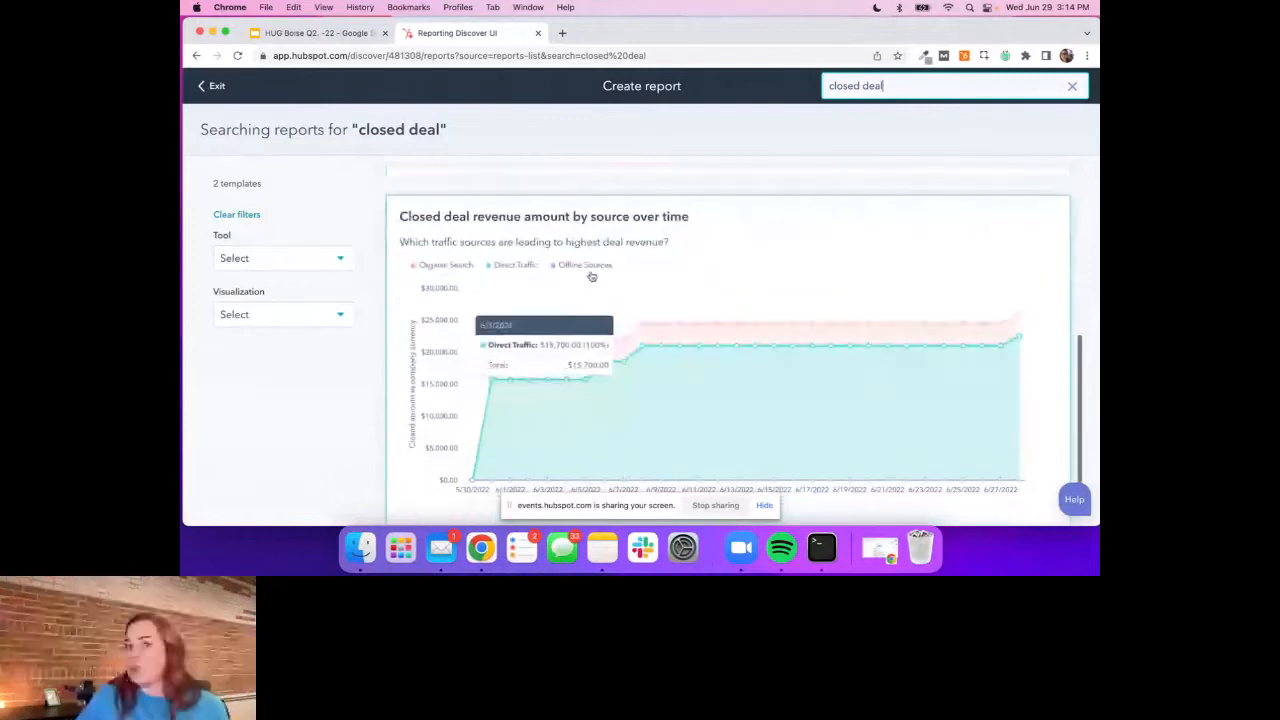
scroll(640, 271, "down", 3)
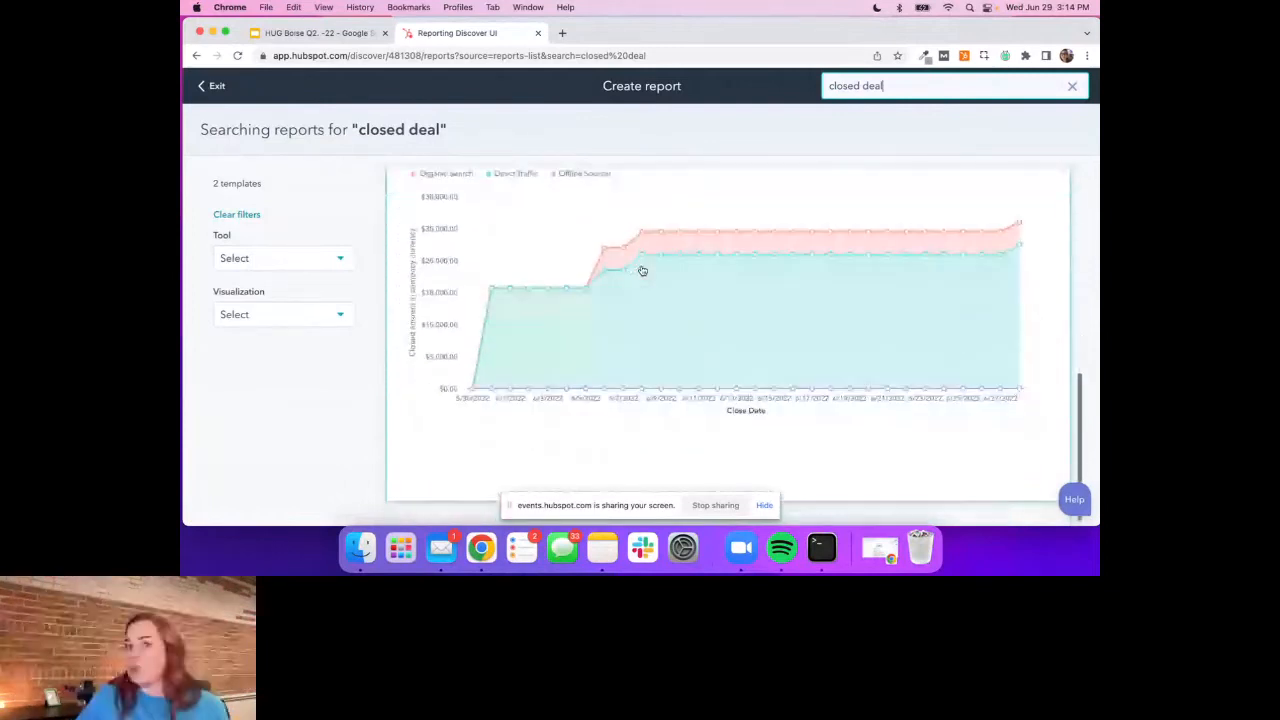
scroll(643, 271, "down", 1)
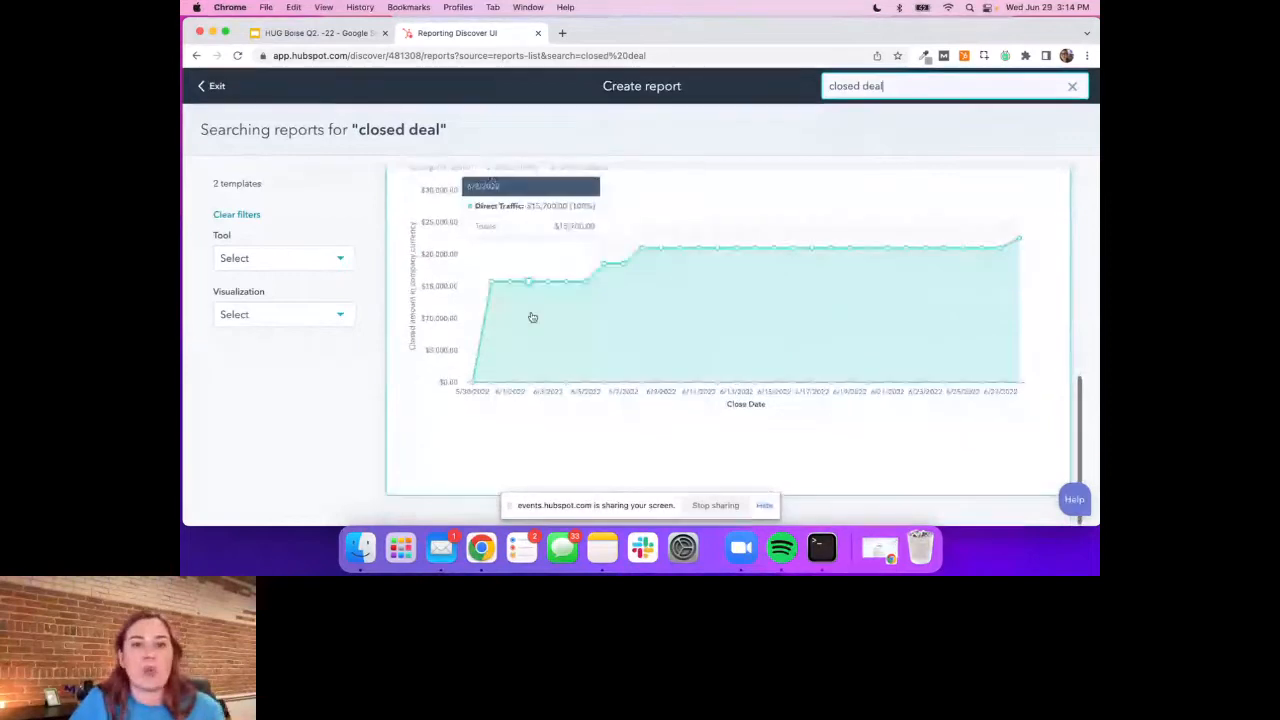
scroll(532, 317, "up", 3)
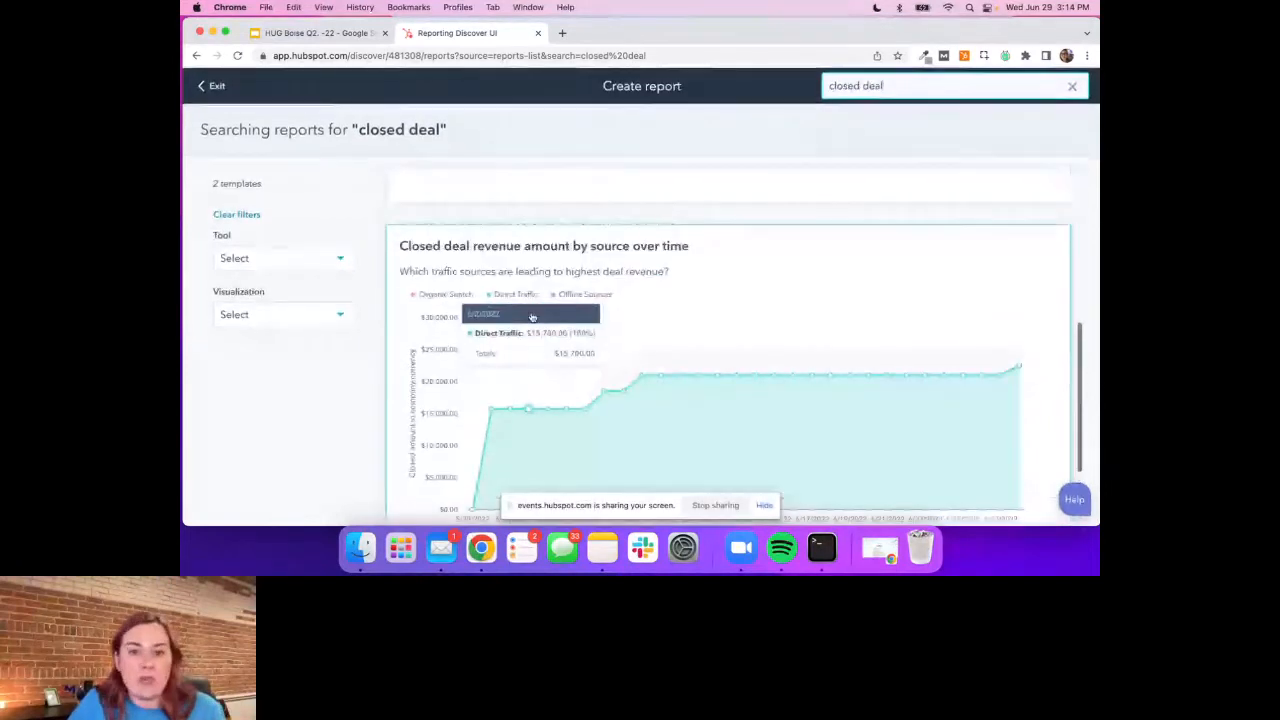
scroll(532, 317, "up", 1)
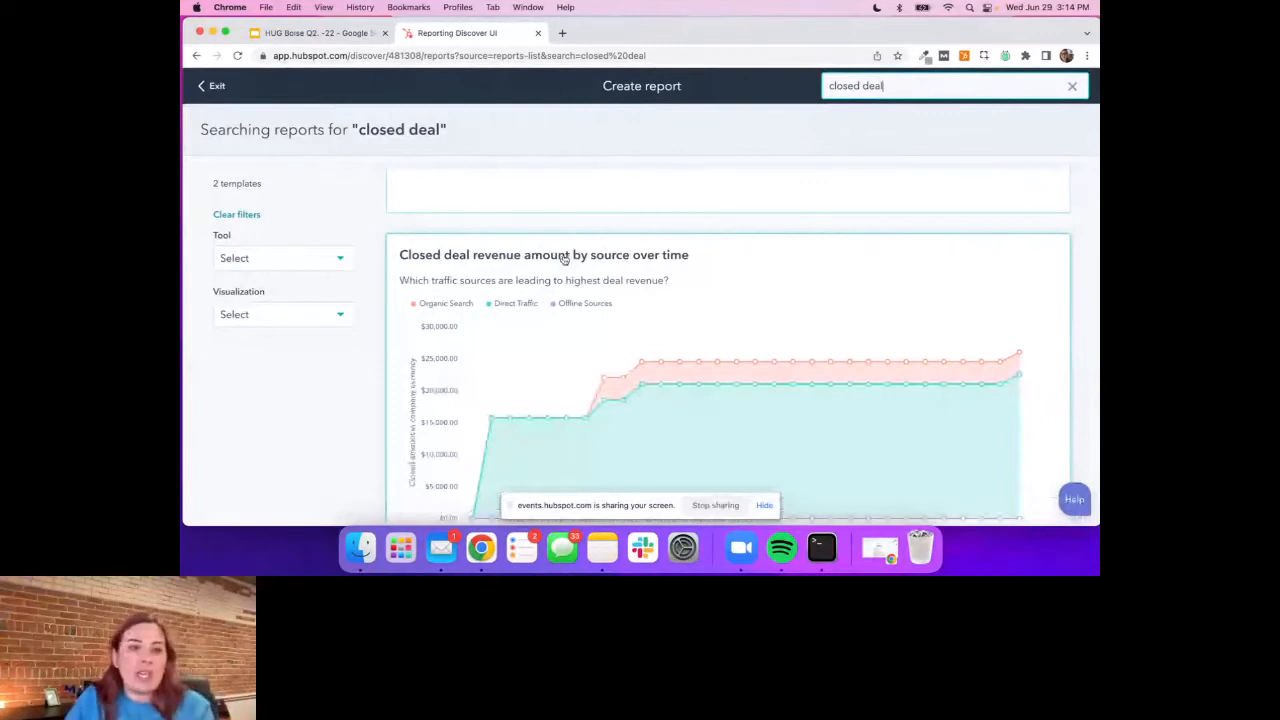
left_click(565, 258)
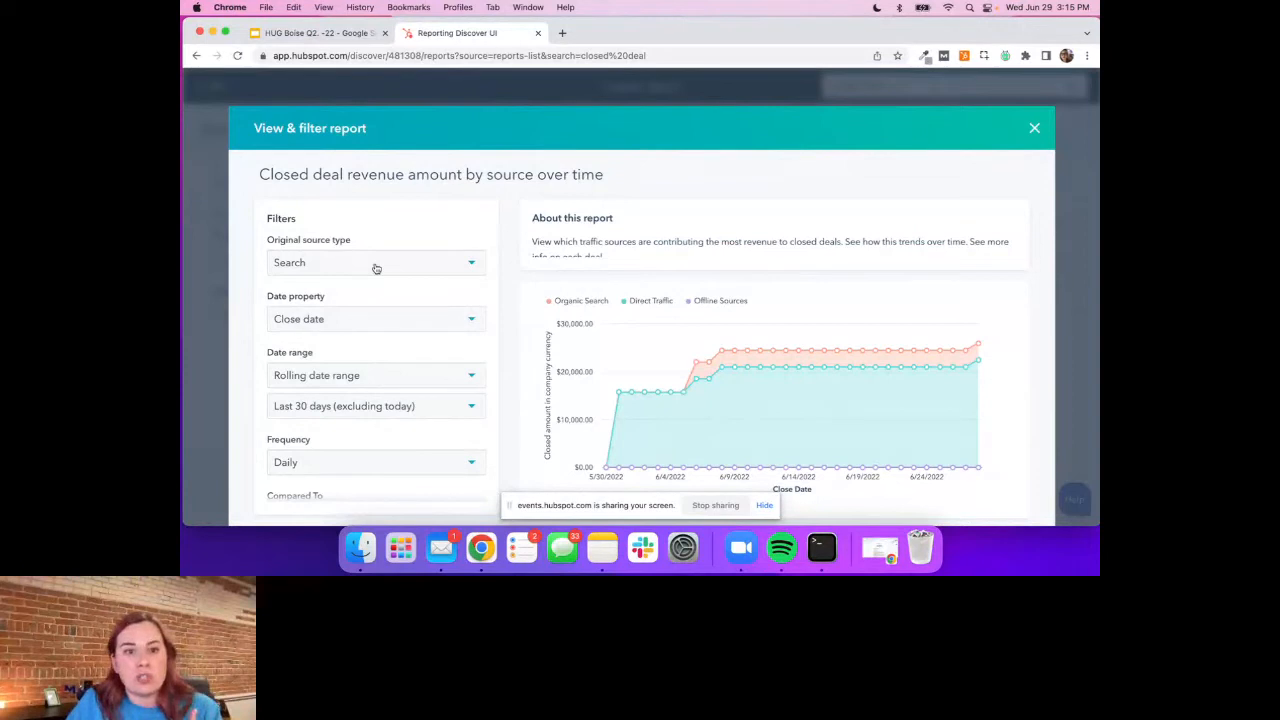
Examine the source types available in the Original source type filter without selecting any
left_click(466, 263)
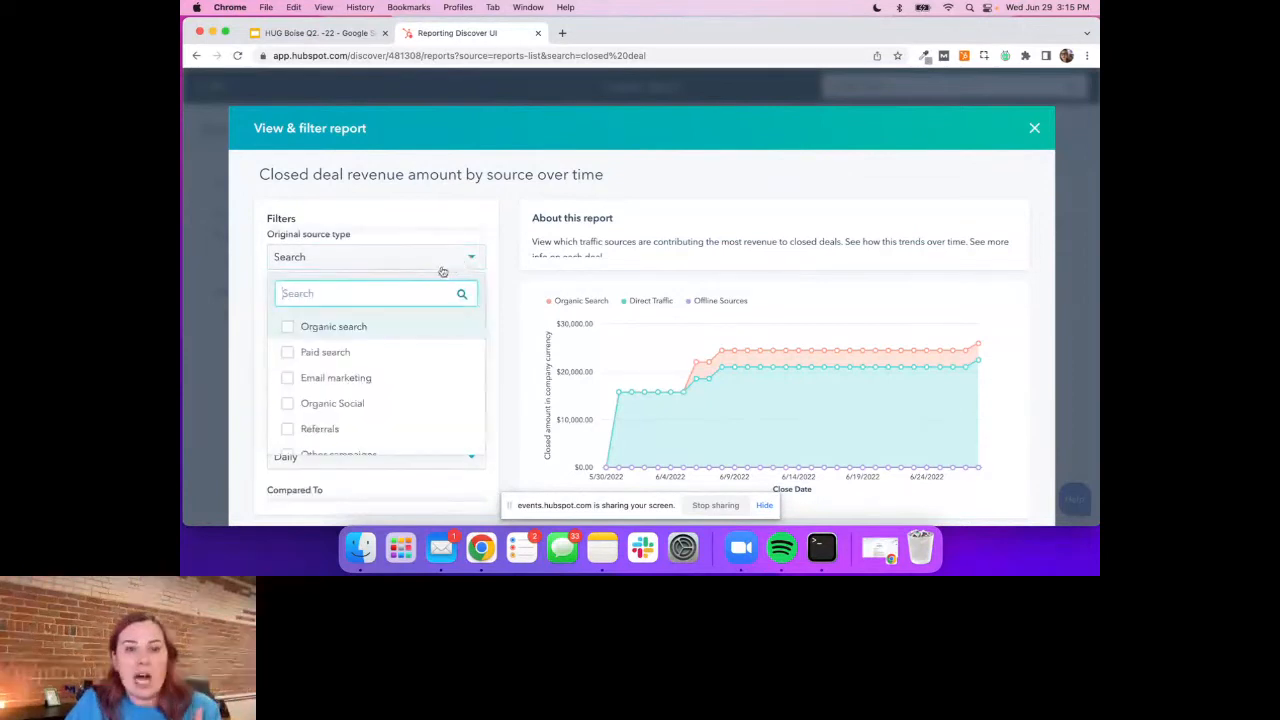
scroll(338, 392, "down", 2)
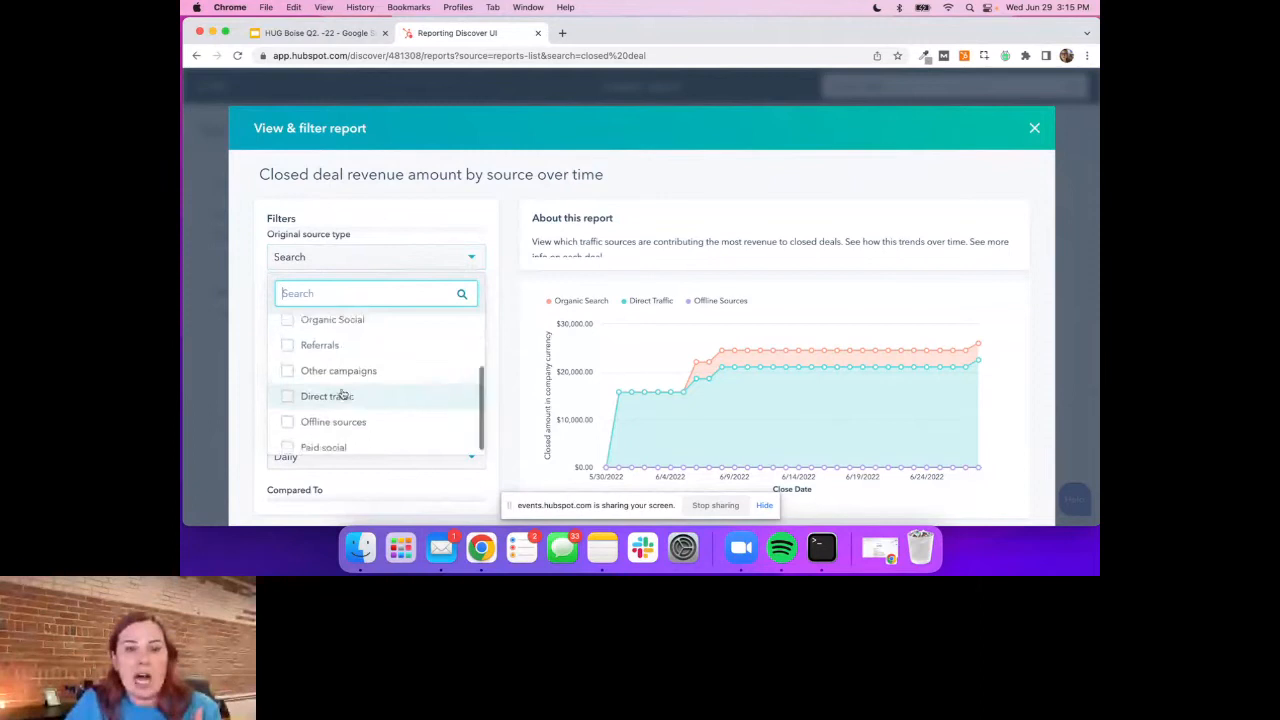
scroll(341, 394, "up", 2)
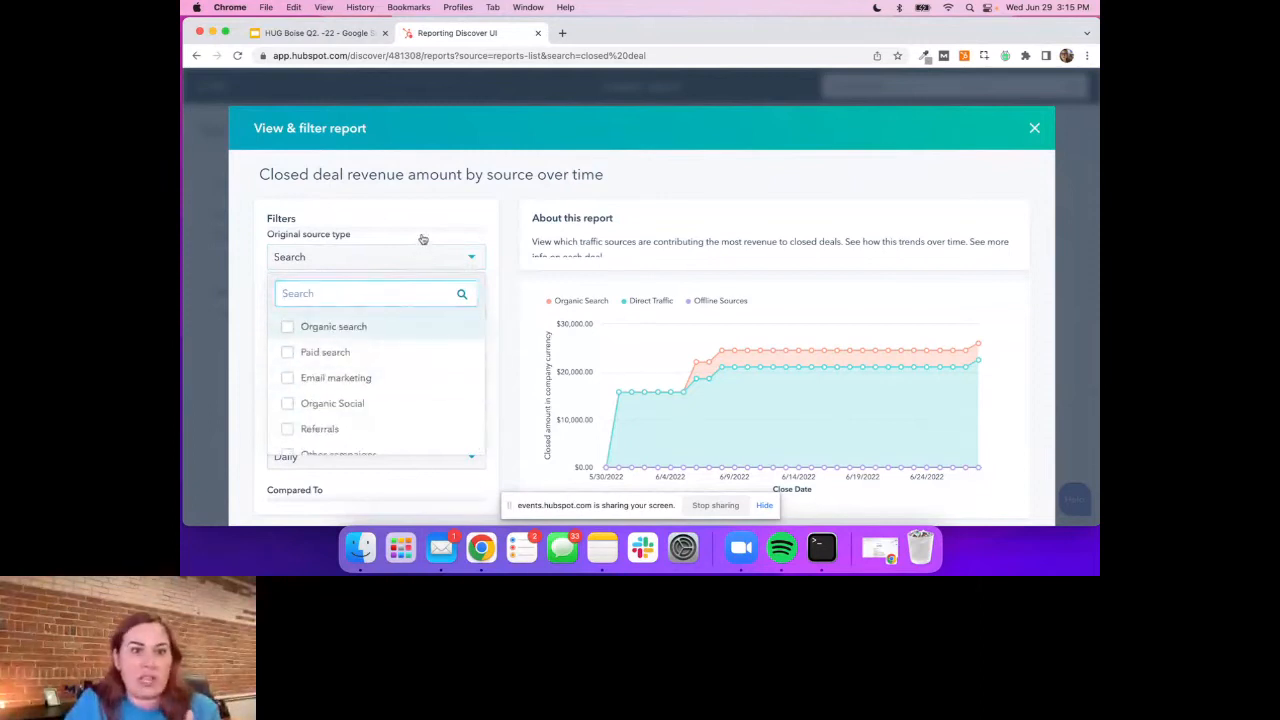
left_click(423, 239)
Set the closed deal revenue report's date range to This year with a Monthly frequency
scroll(395, 305, "down", 2)
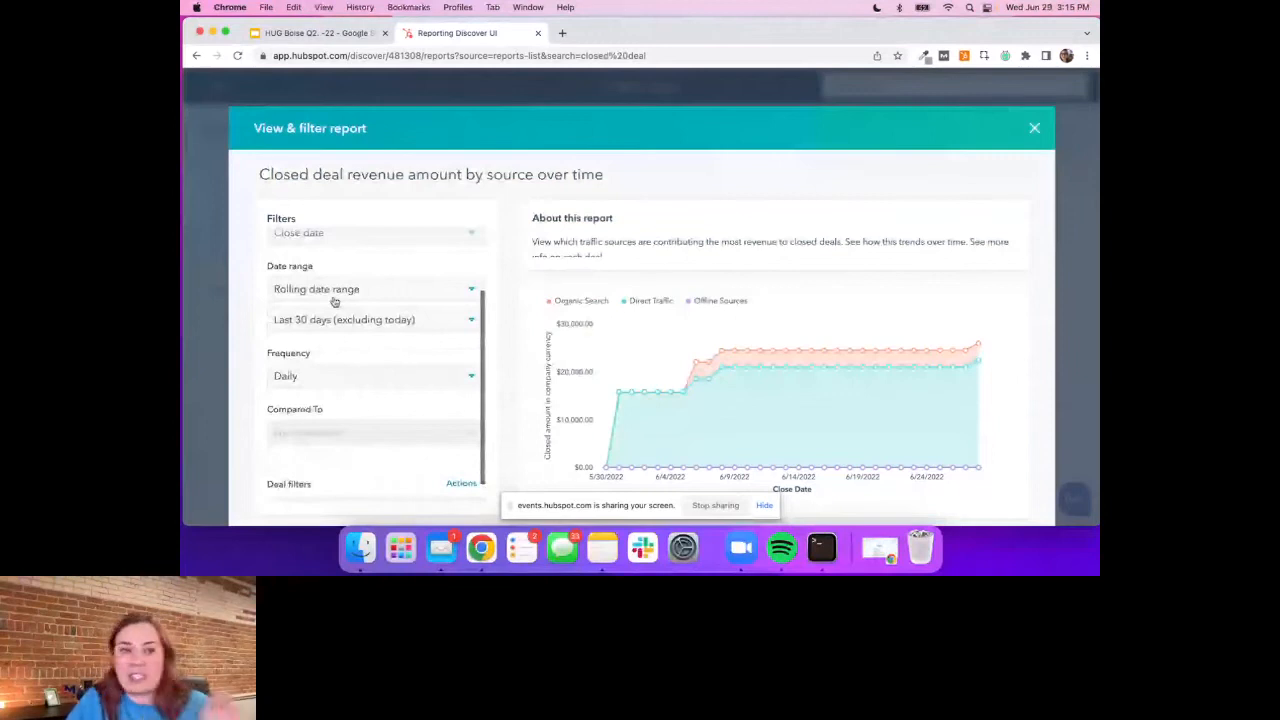
left_click(335, 293)
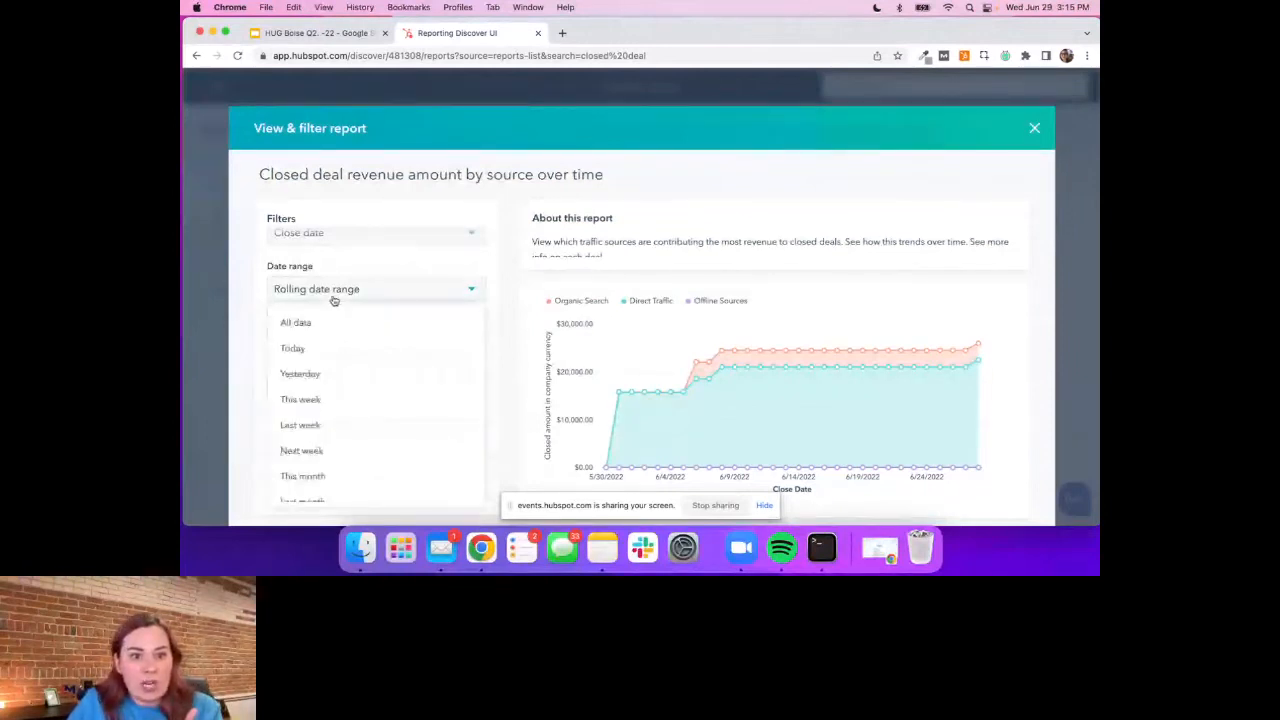
scroll(349, 440, "down", 5)
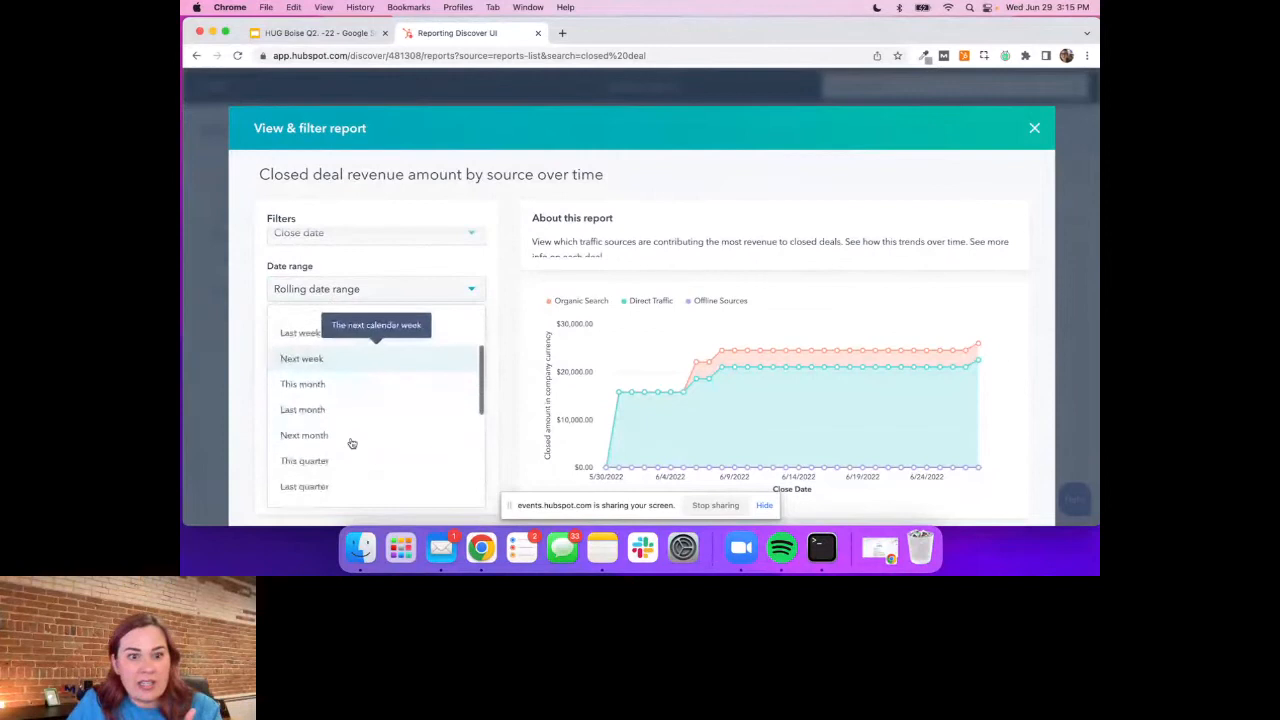
left_click(300, 411)
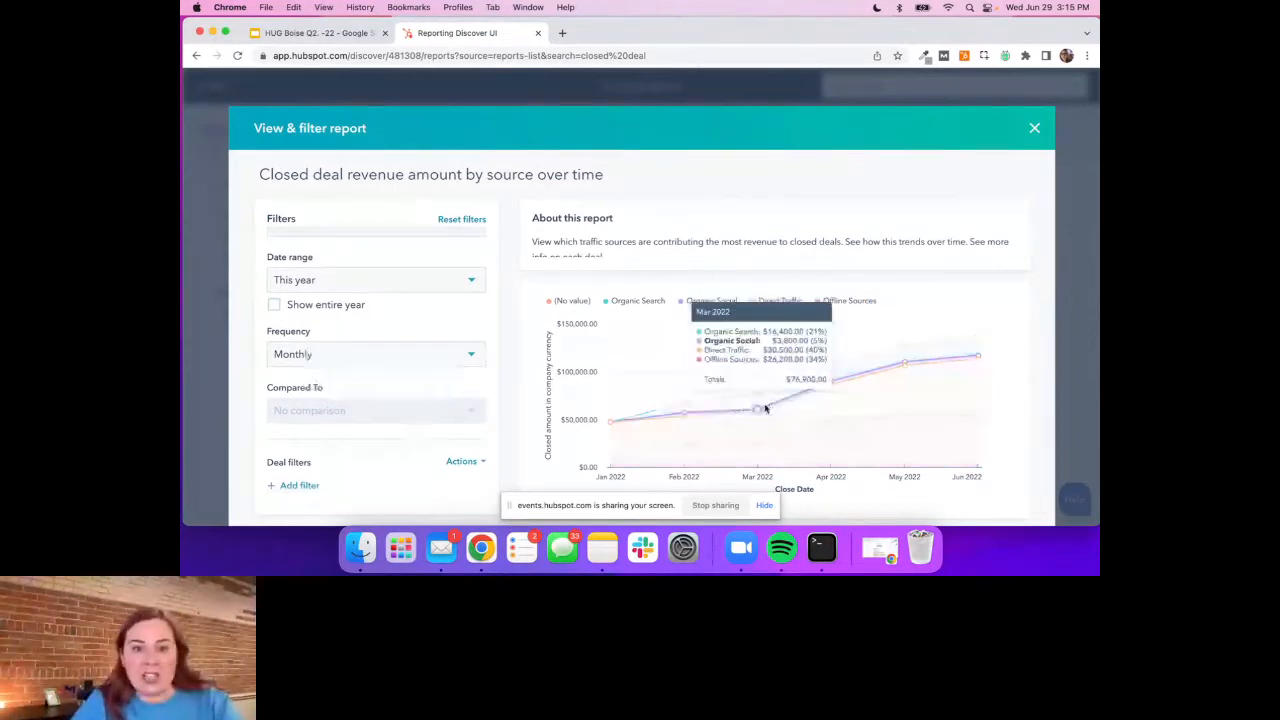
Start saving the filtered report and name it "Closed deal revenue amount by source this year"
scroll(904, 337, "down", 2)
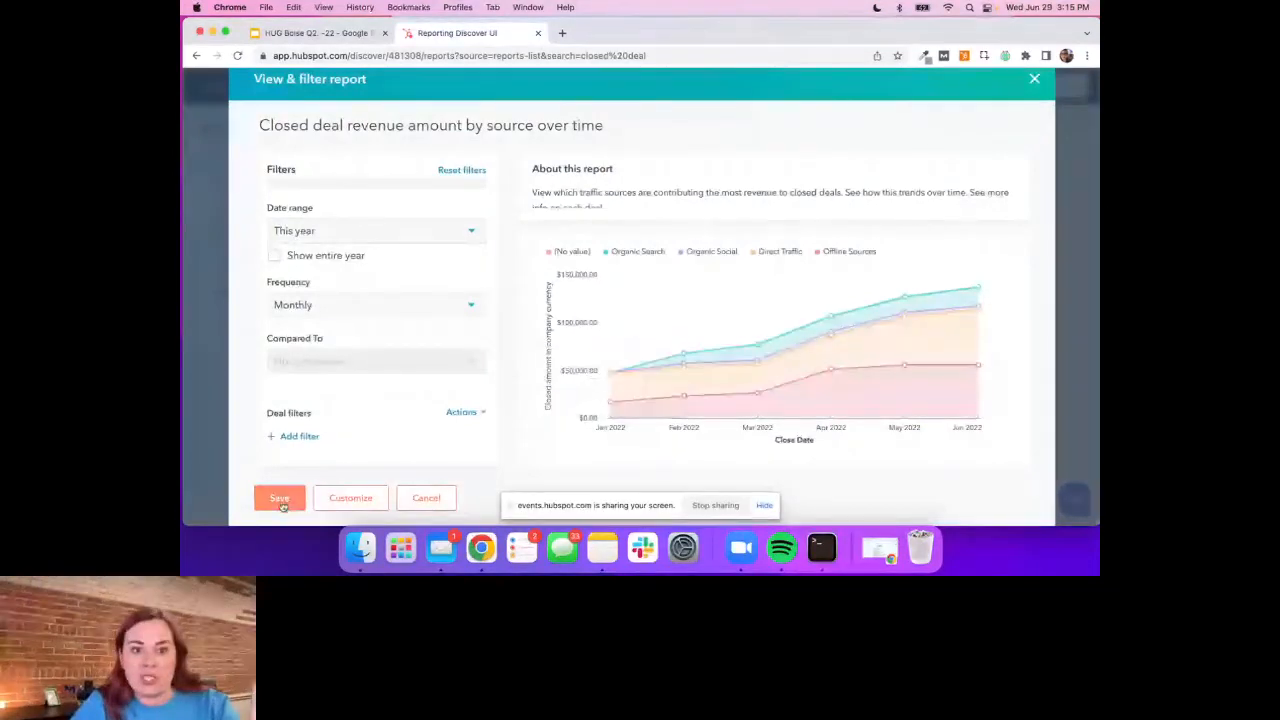
left_click(280, 500)
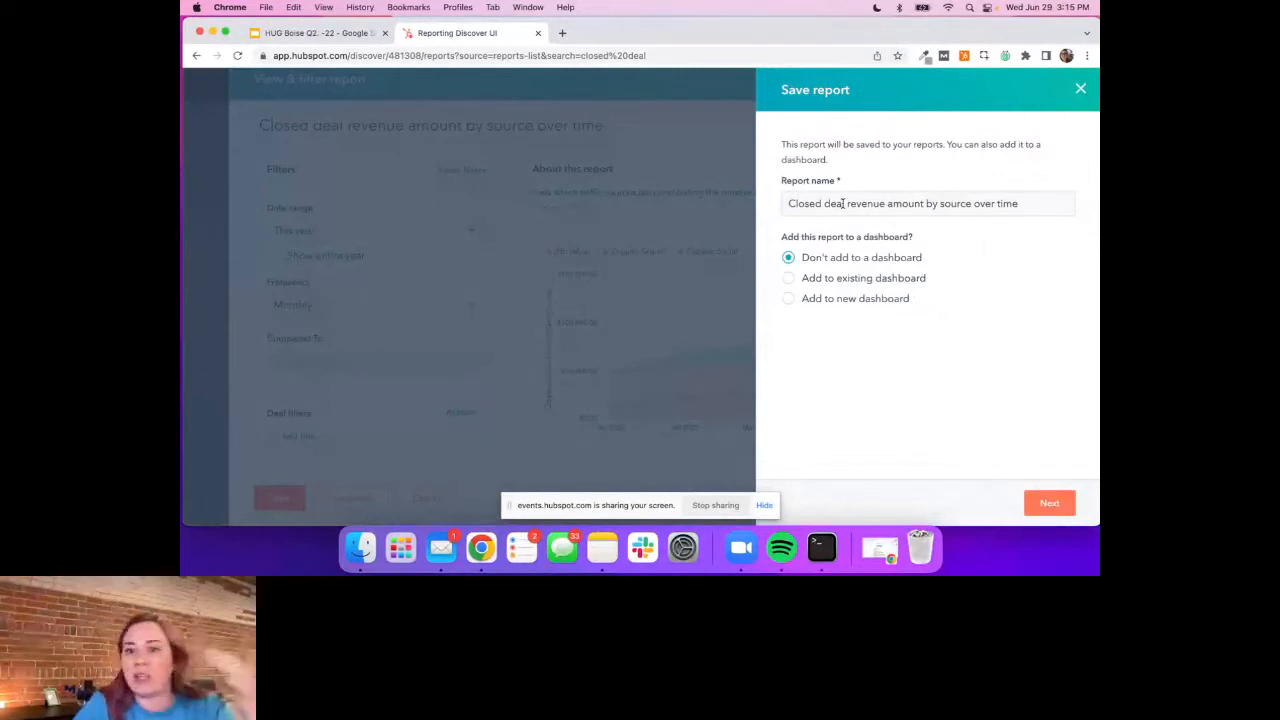
left_click_drag(1020, 204, 972, 205)
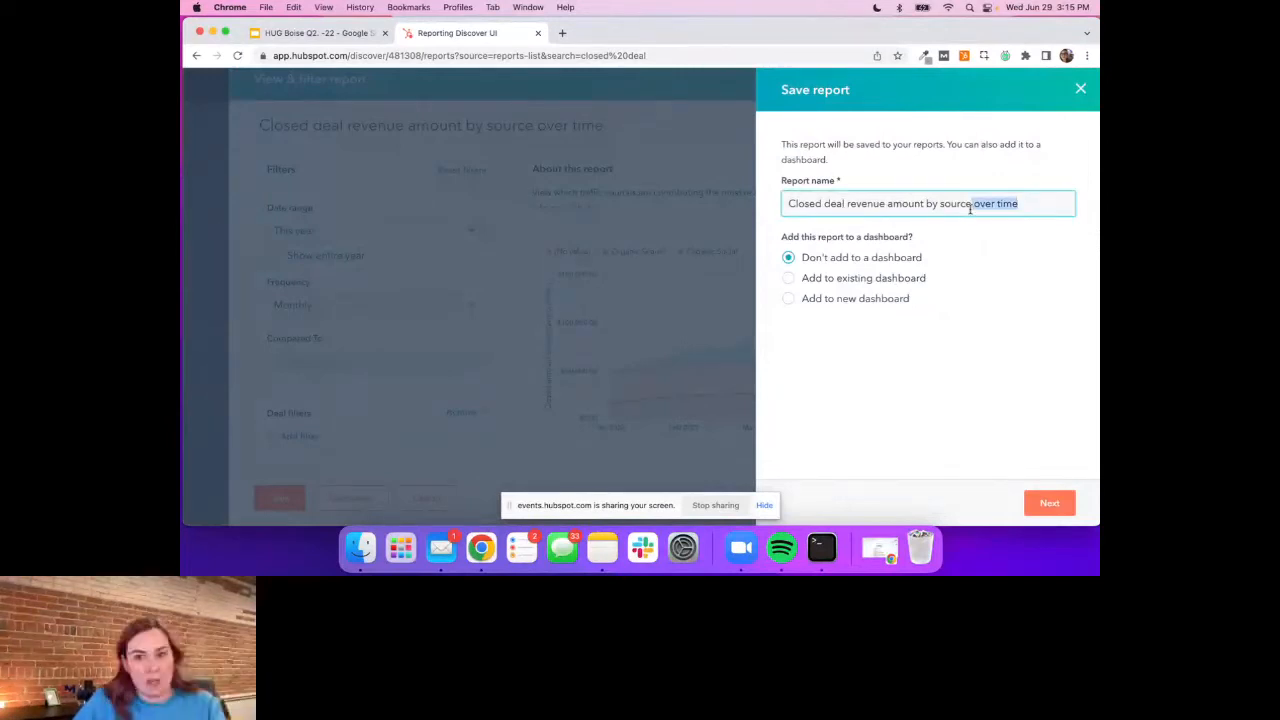
type("this year")
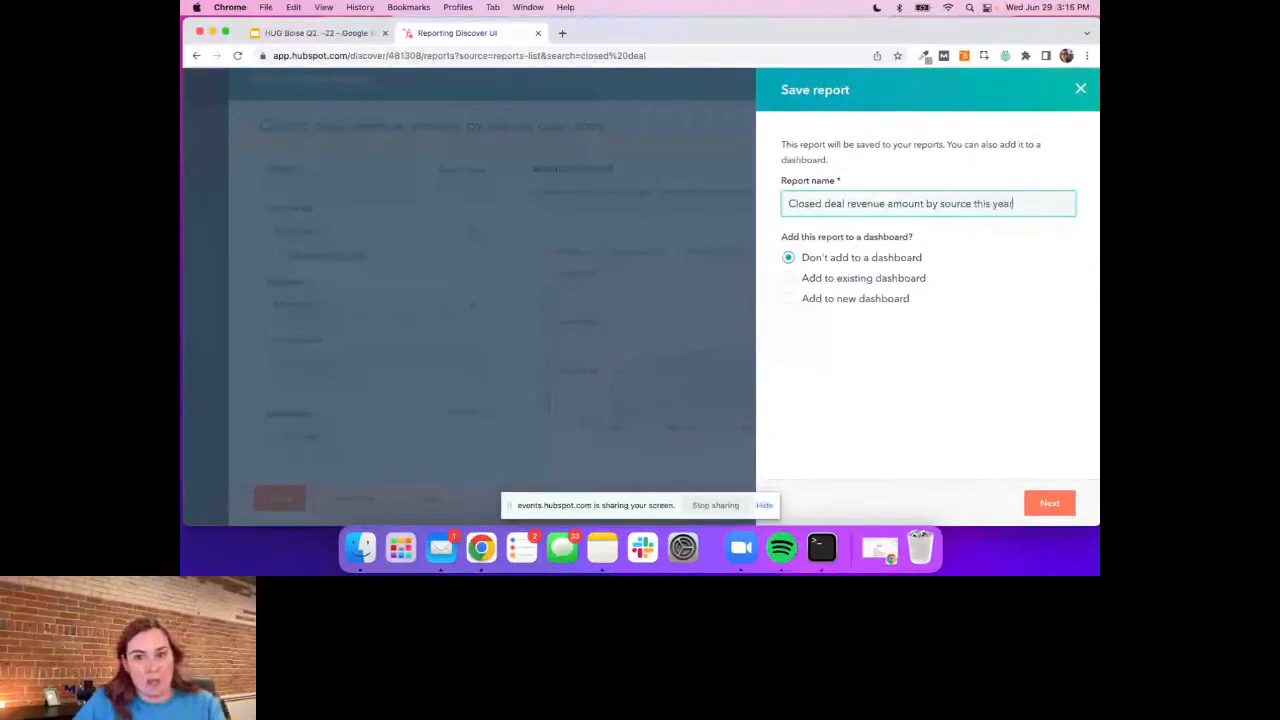
Add the closed deal revenue report to the existing HUG dashboard and save it
left_click(788, 278)
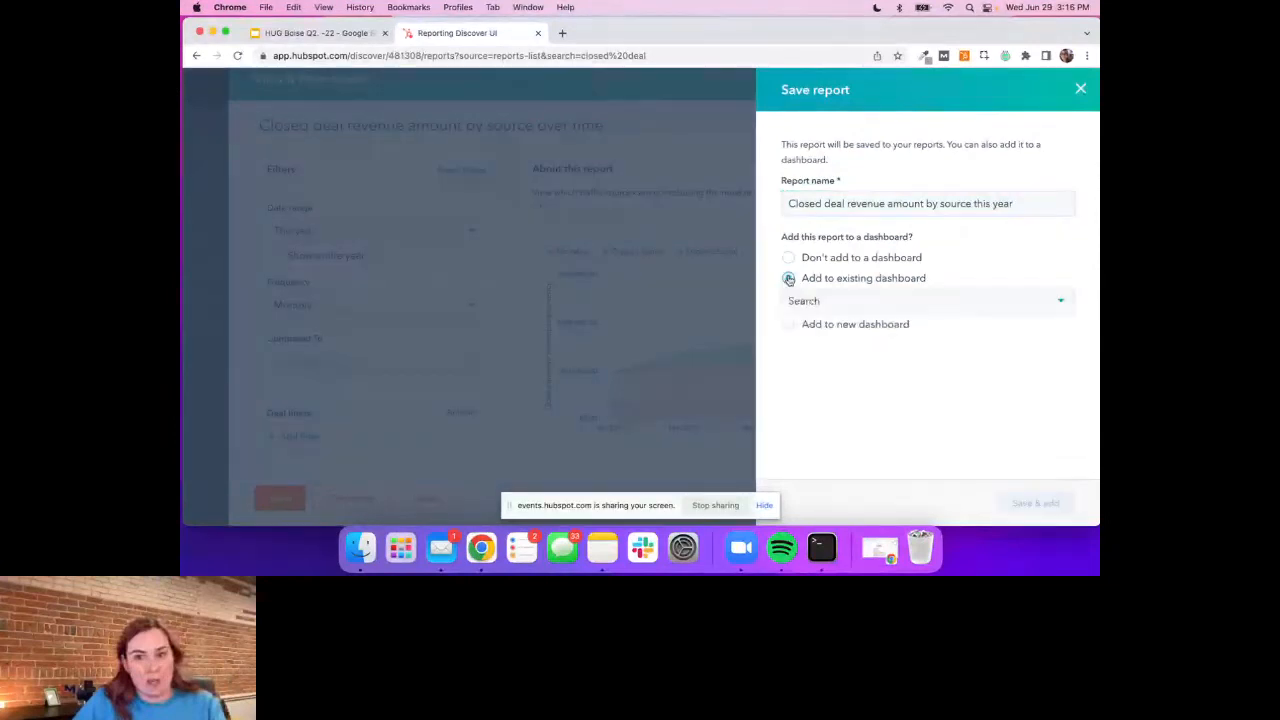
left_click(826, 303)
left_click(866, 443)
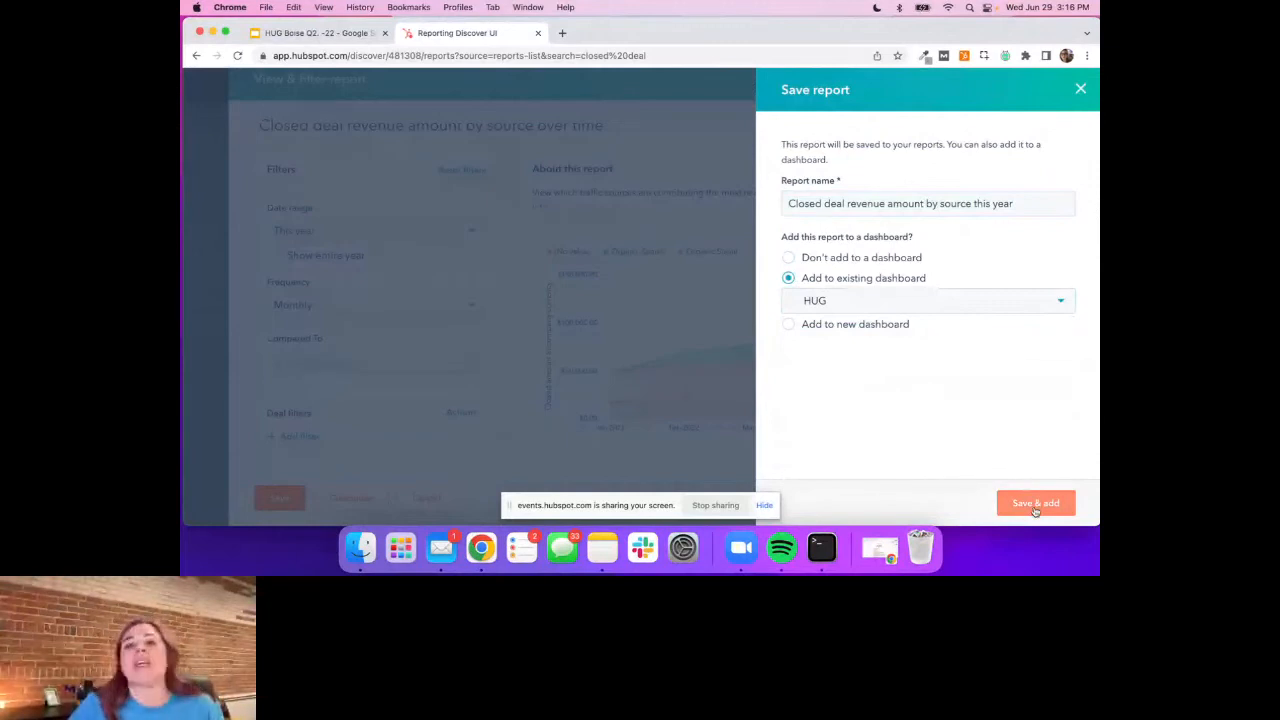
left_click(1035, 503)
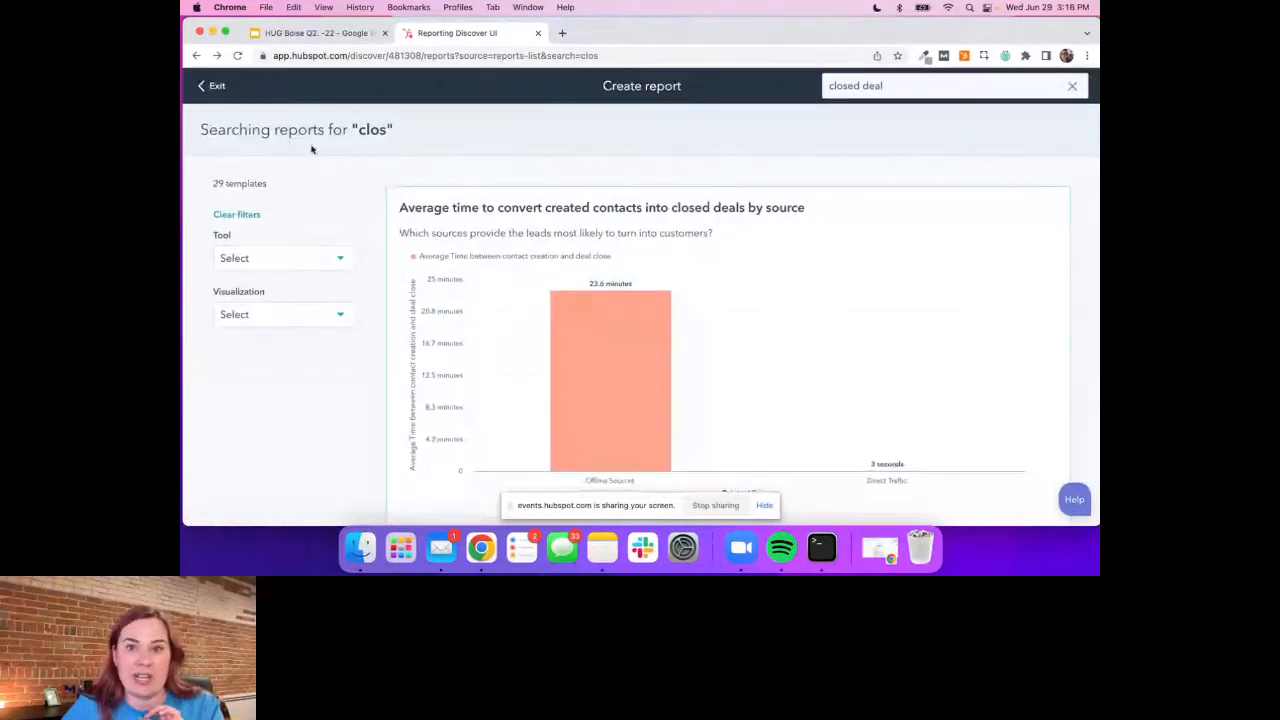
Clear the template search and try to exit the report creation page
left_click(1069, 89)
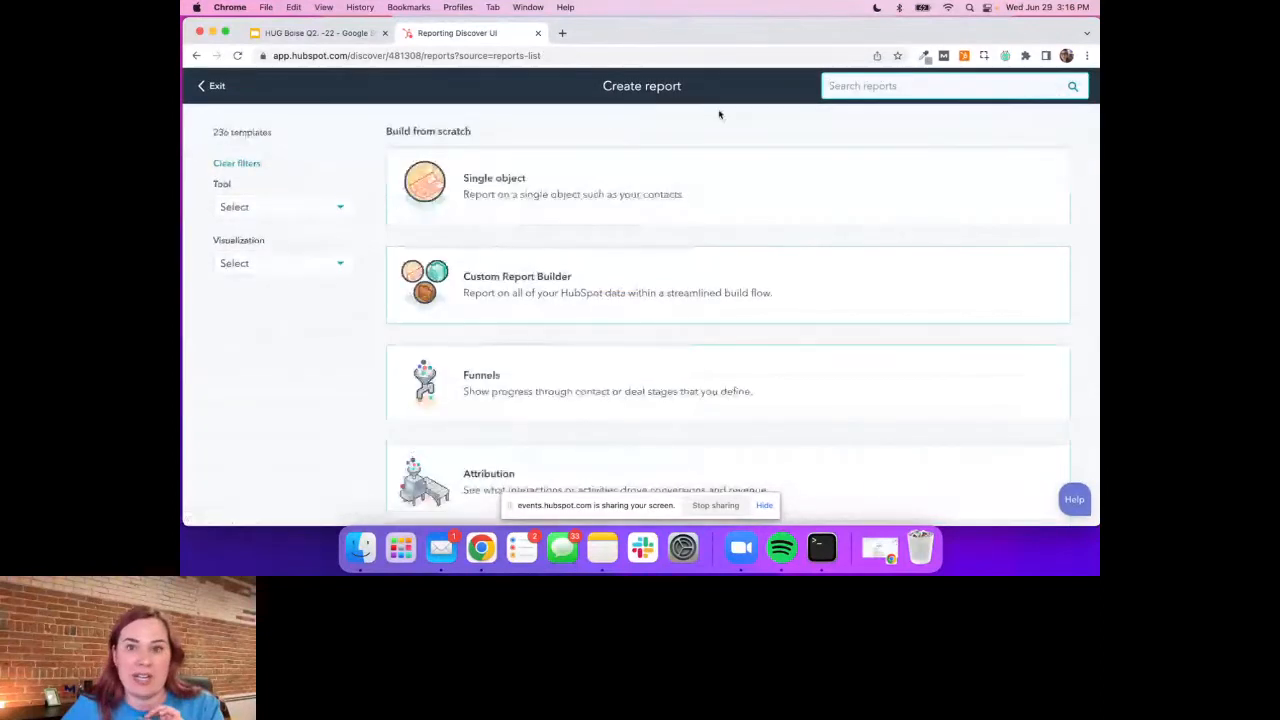
left_click(211, 88)
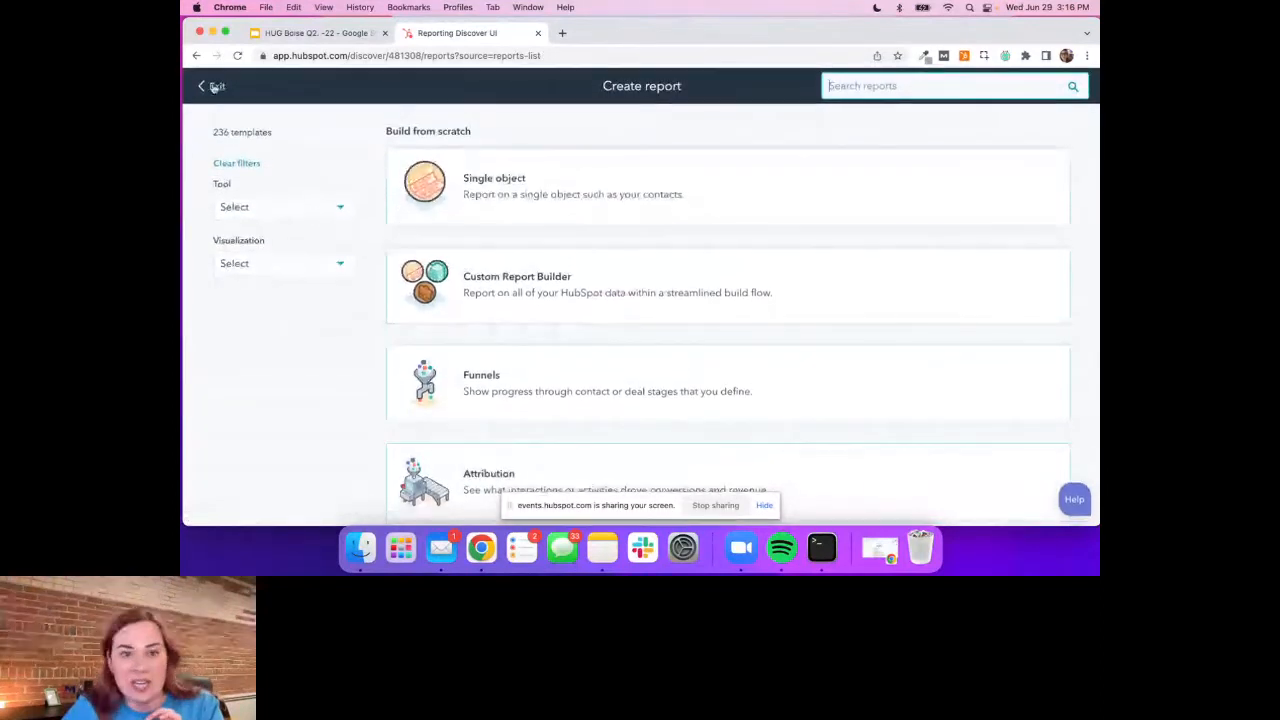
left_click(212, 88)
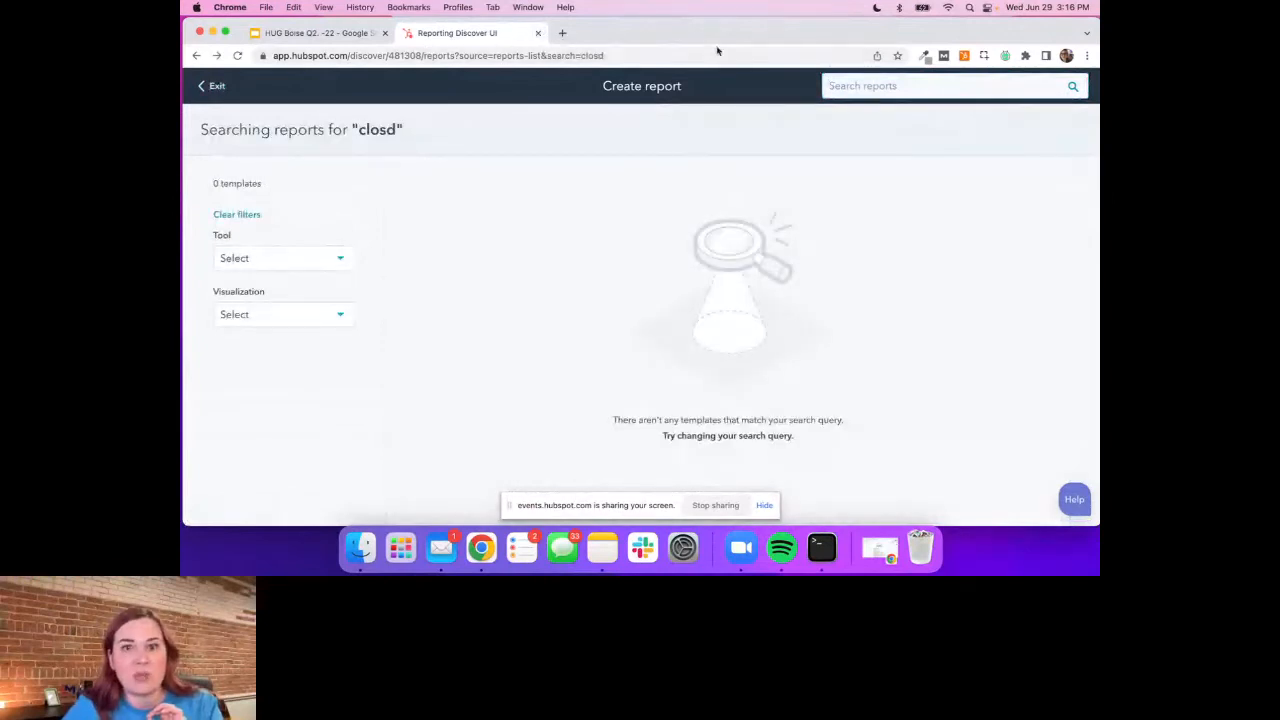
Open the Tribute Media HubSpot account in a new browser tab and display its HUG dashboard
left_click(562, 33)
left_click(378, 82)
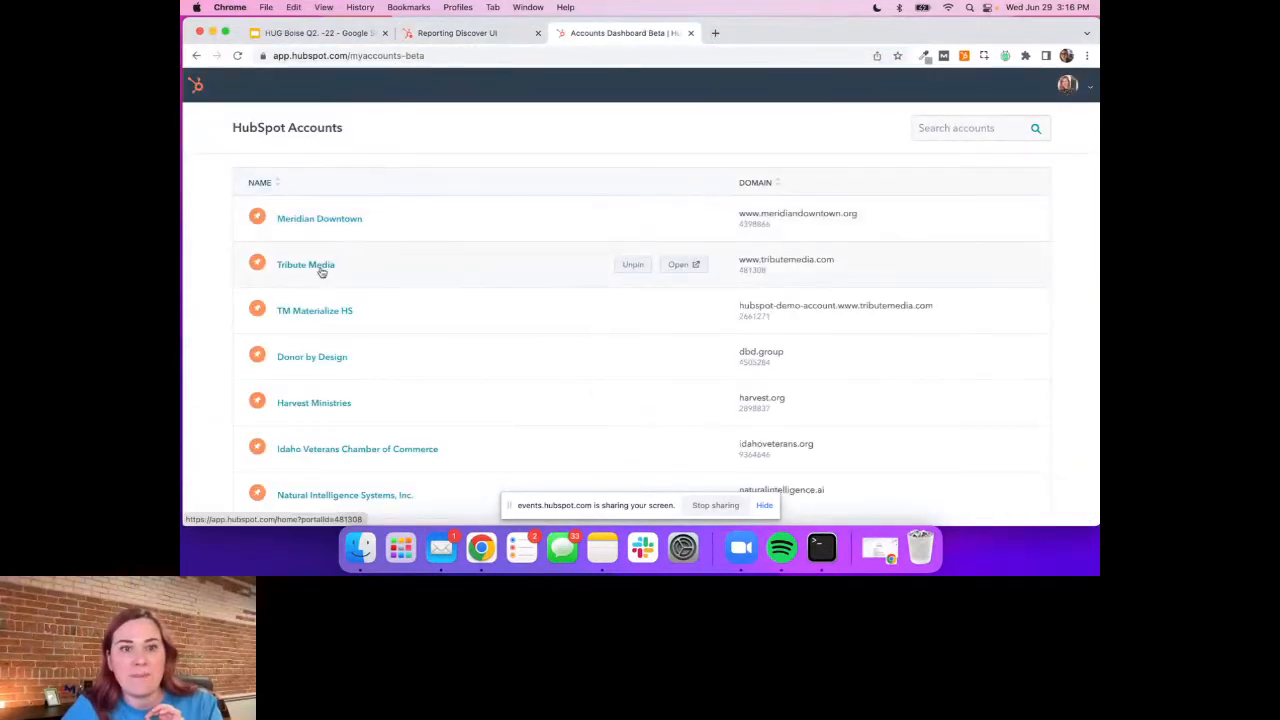
left_click(321, 270)
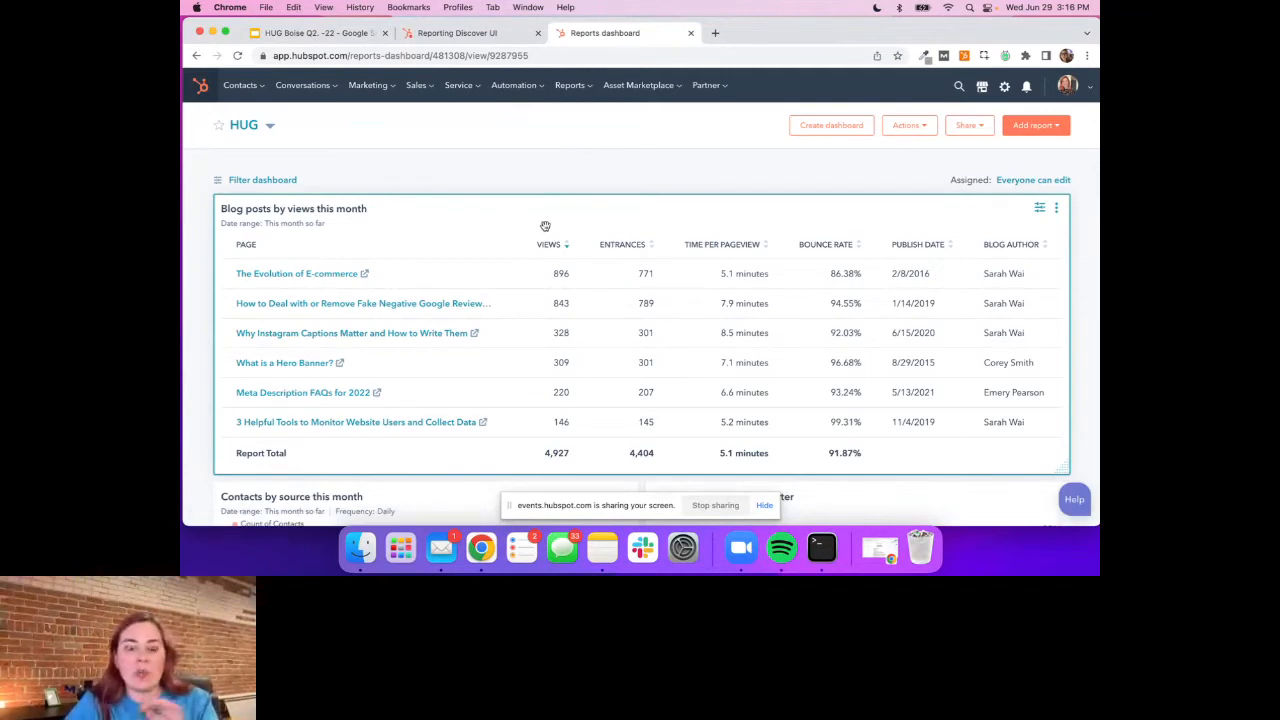
Move the closed deal revenue report beside the contacts by source report on the HUG dashboard
scroll(418, 191, "down", 4)
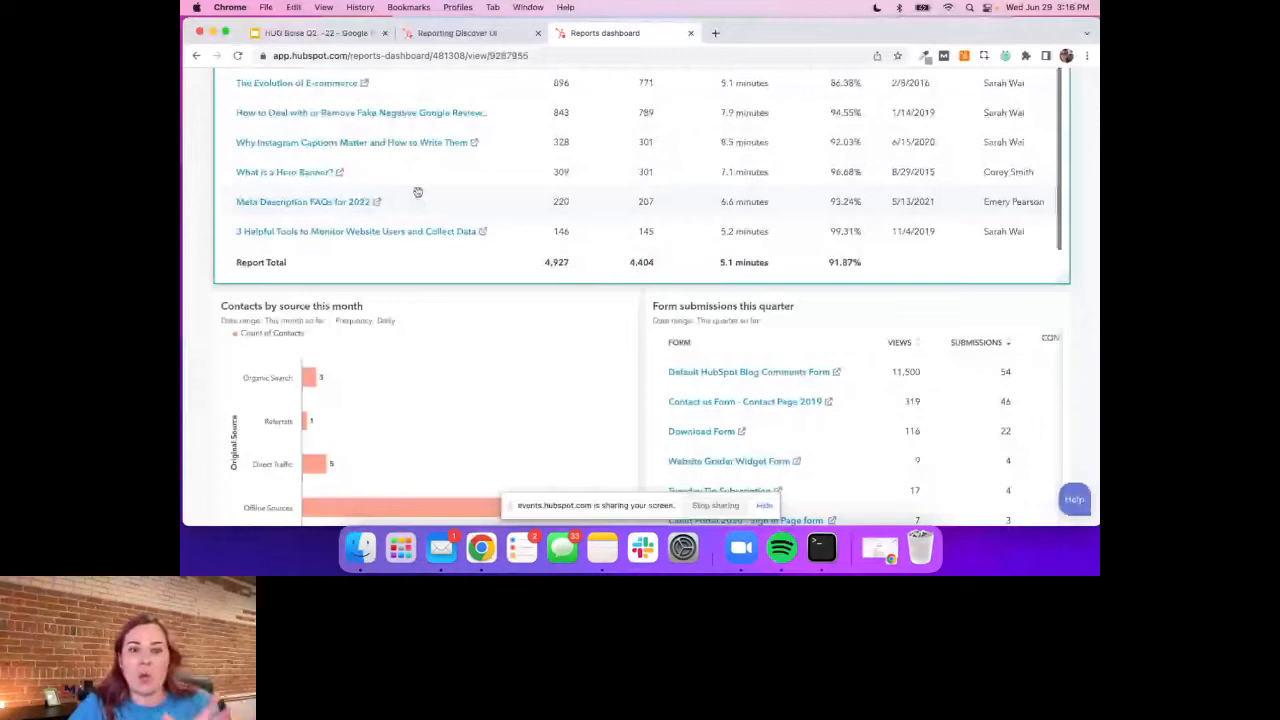
scroll(418, 191, "down", 4)
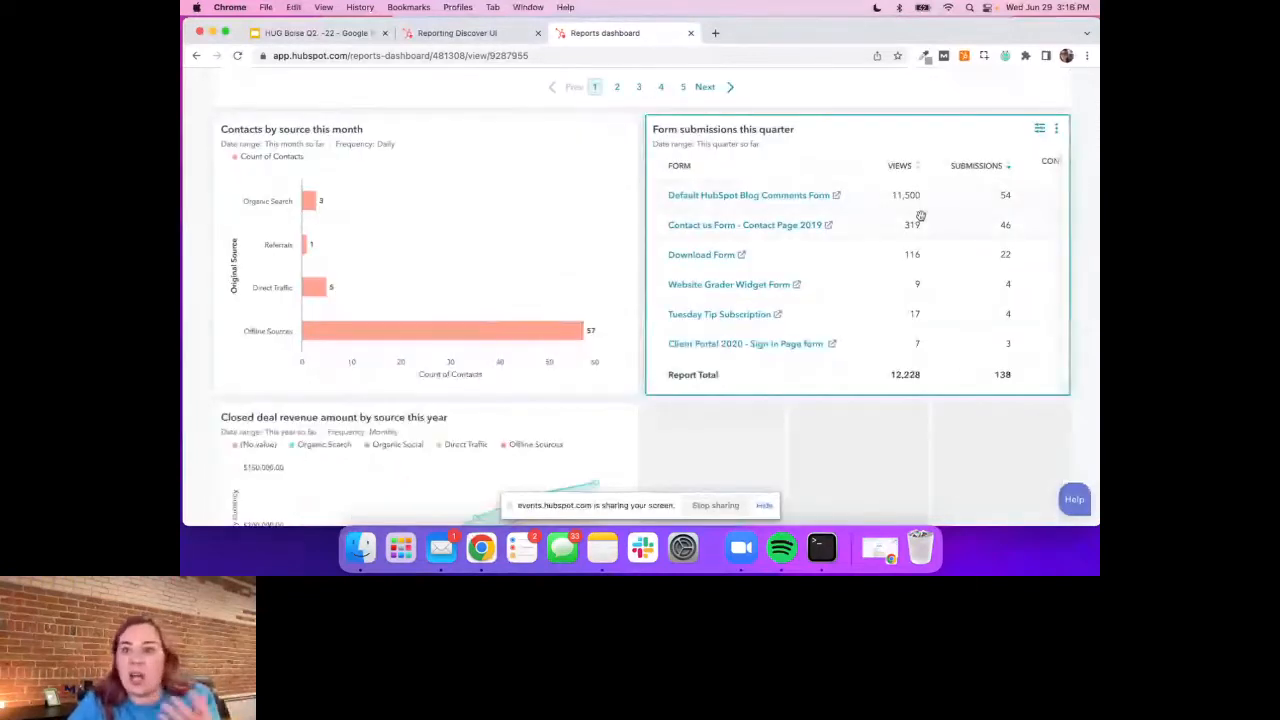
scroll(920, 216, "right", 2)
scroll(922, 219, "left", 2)
scroll(918, 215, "down", 2)
left_click_drag(853, 143, 1011, 255)
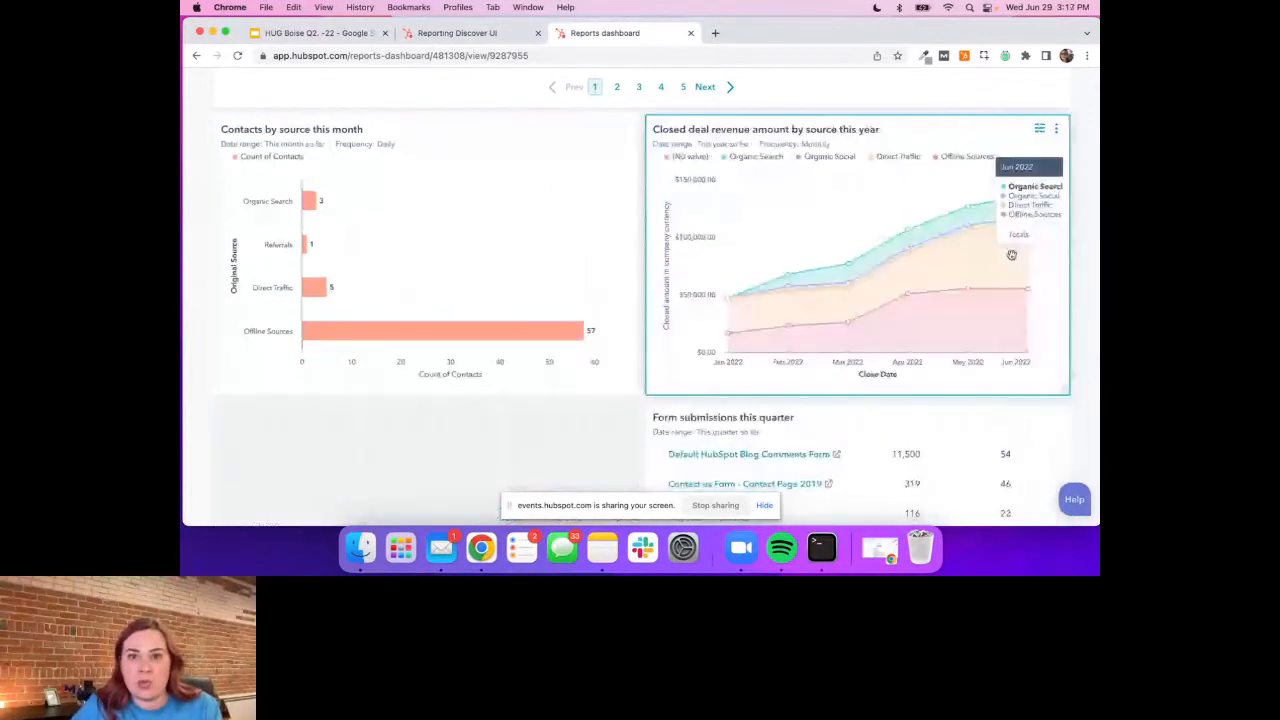
Move the form submissions report to the left edge of its row and widen it to the full dashboard width
scroll(900, 230, "down", 5)
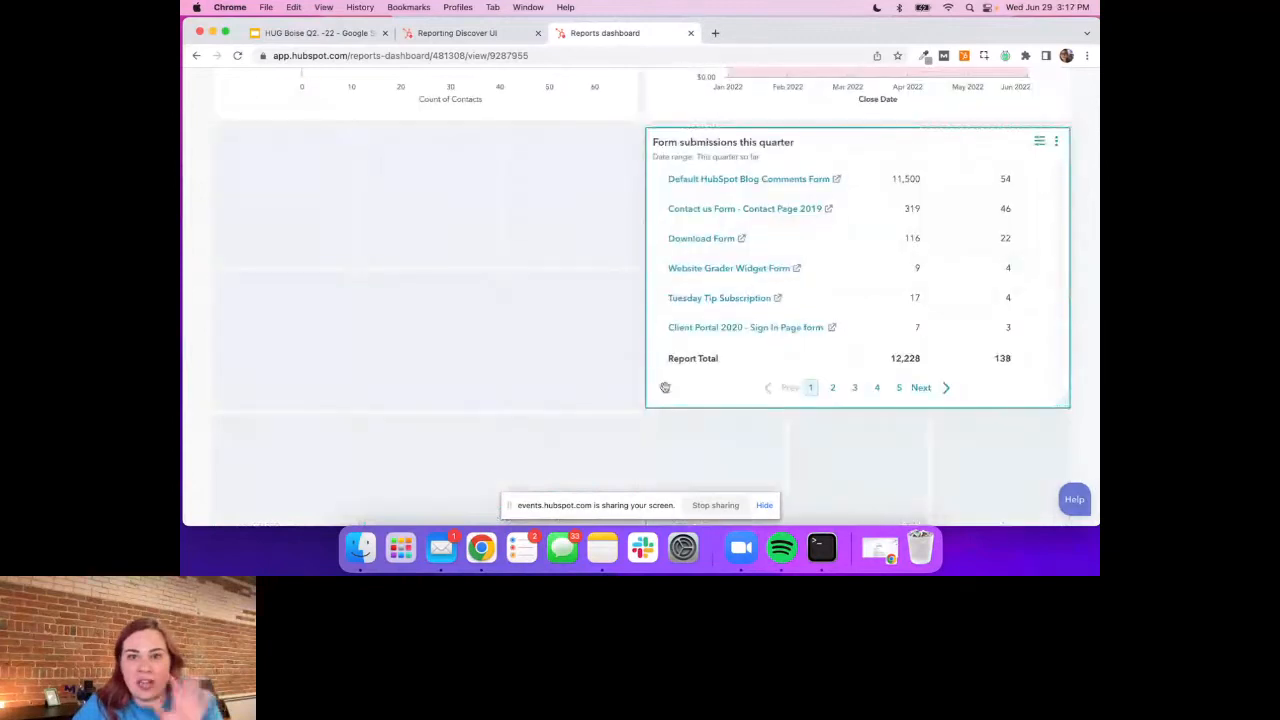
left_click_drag(974, 158, 684, 333)
left_click_drag(640, 407, 1073, 403)
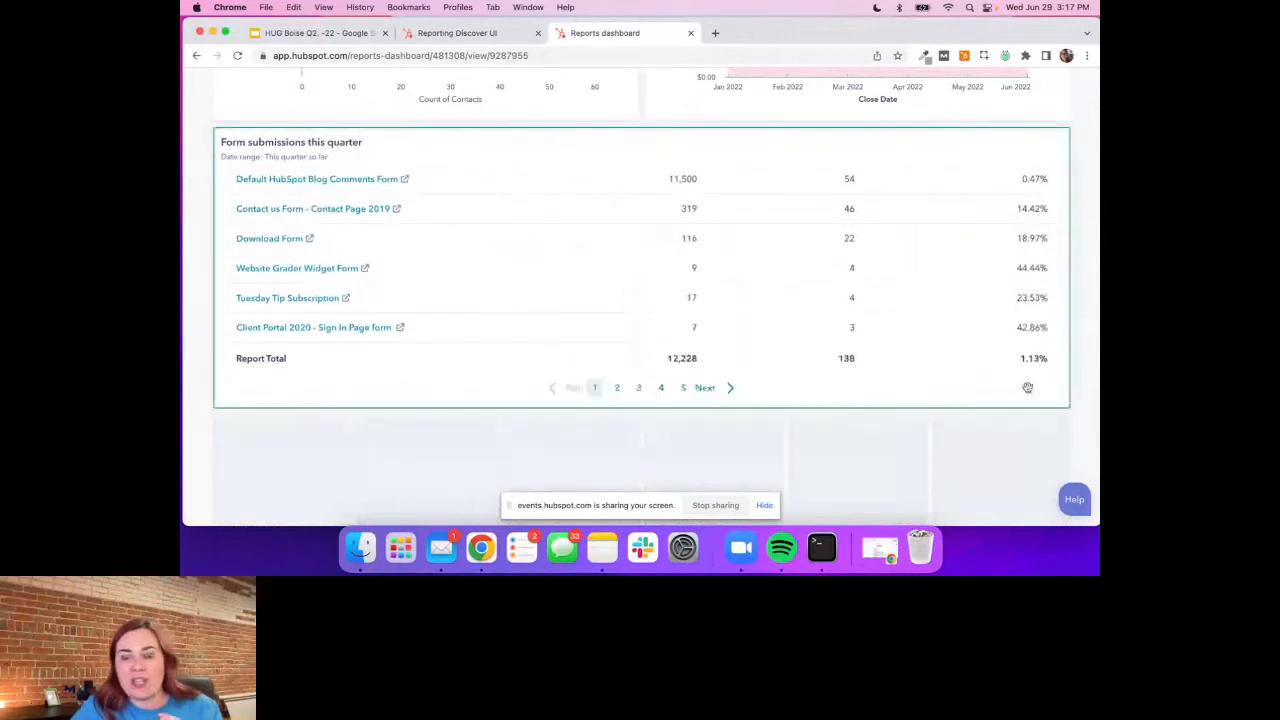
scroll(811, 307, "up", 2)
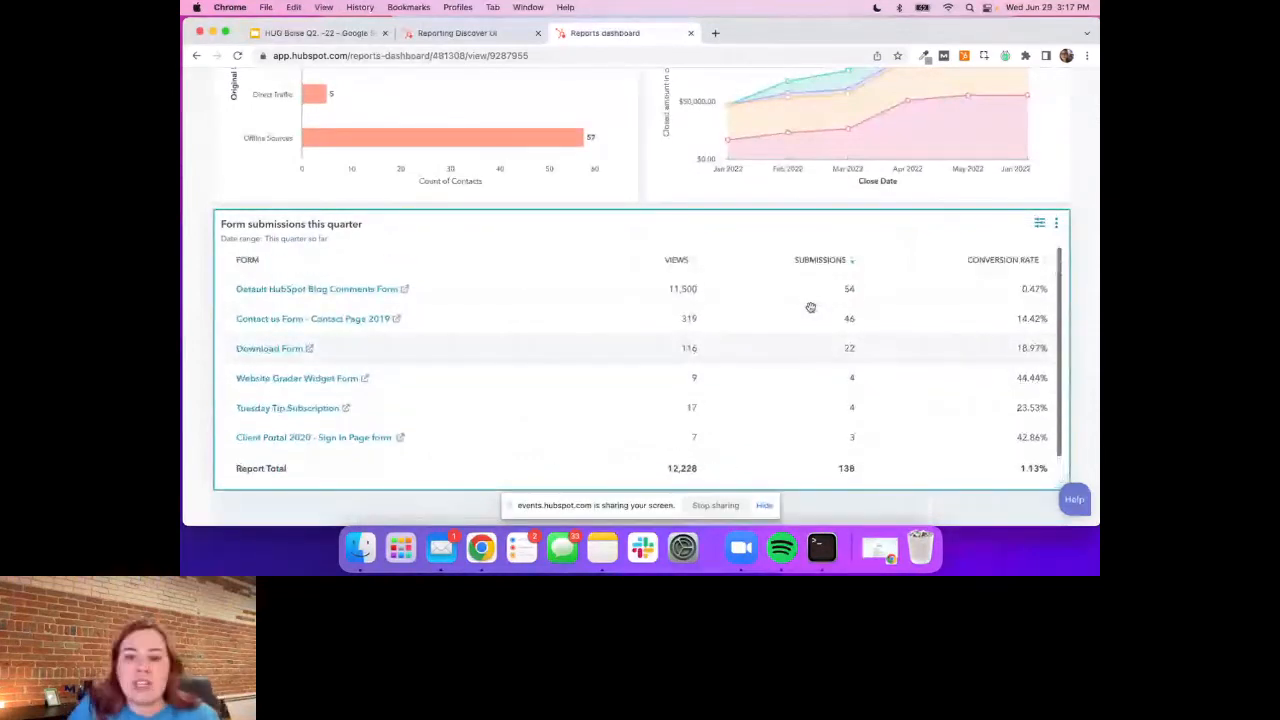
mouse_move(1043, 489)
left_mouse_down()
mouse_move(1075, 348)
mouse_move(1063, 343)
mouse_move(1062, 488)
left_mouse_up()
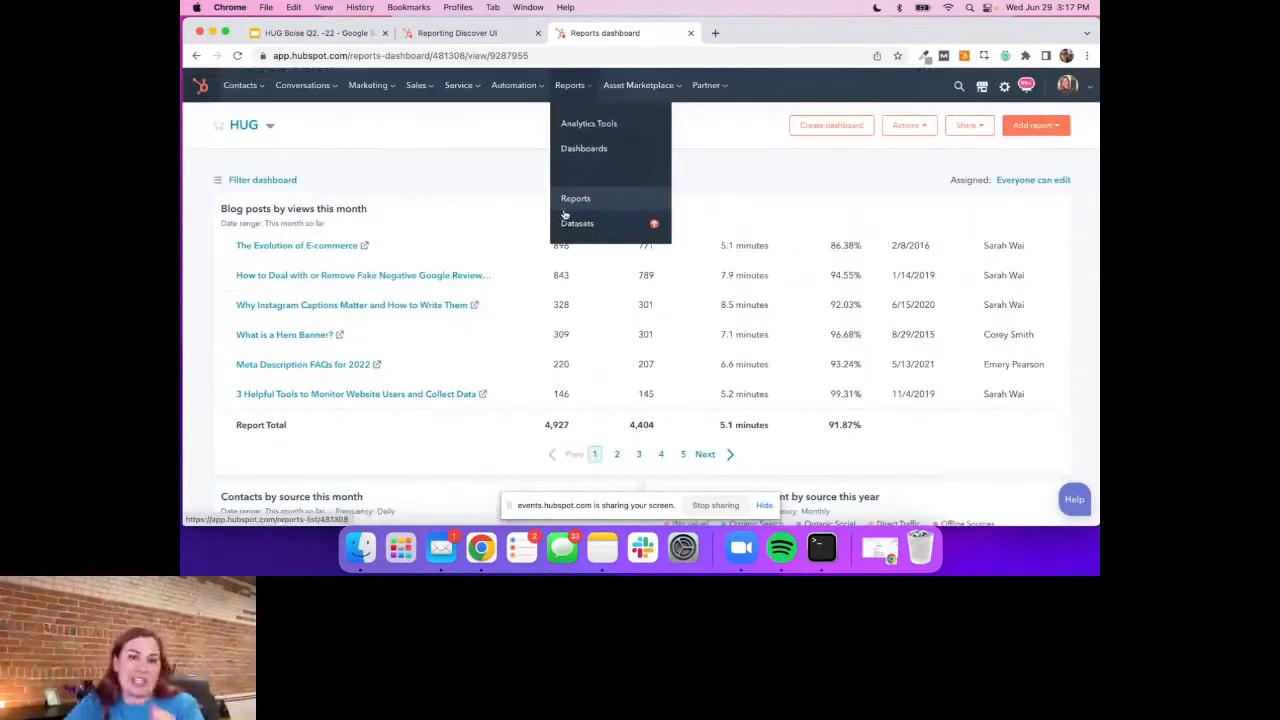
Start a new funnel report from scratch using Deals as its object
left_click(564, 205)
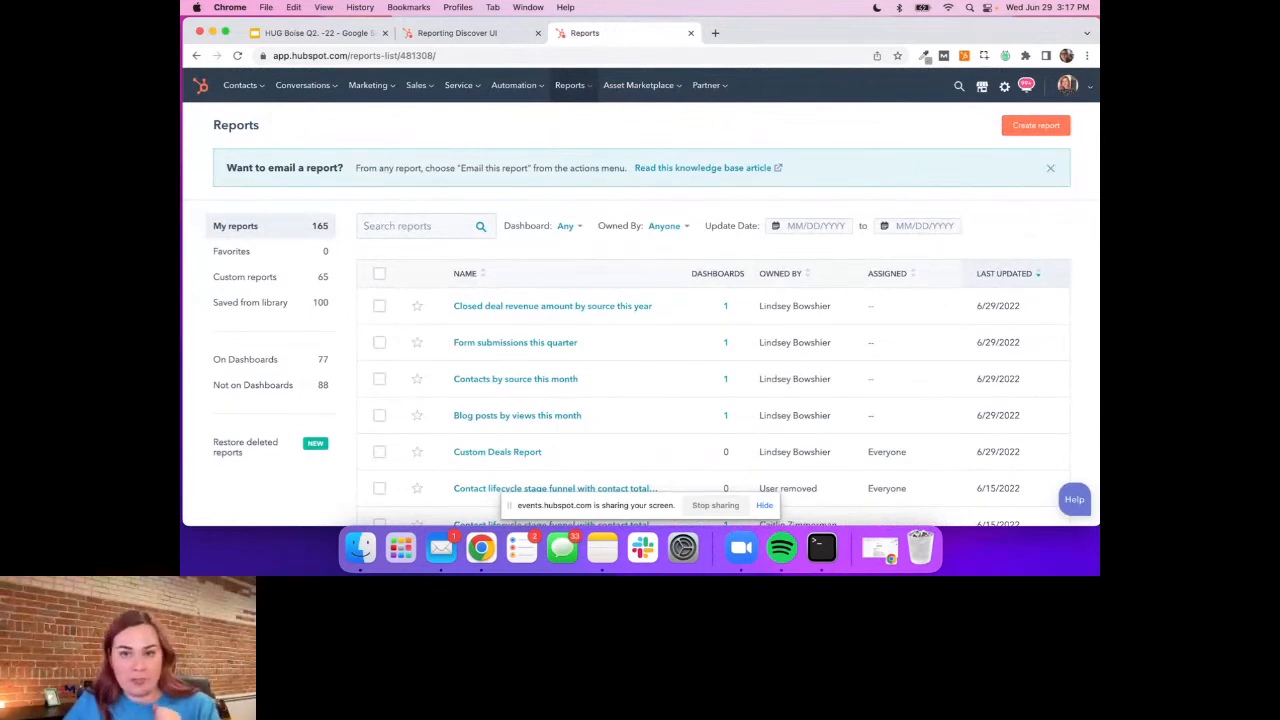
left_click(1036, 125)
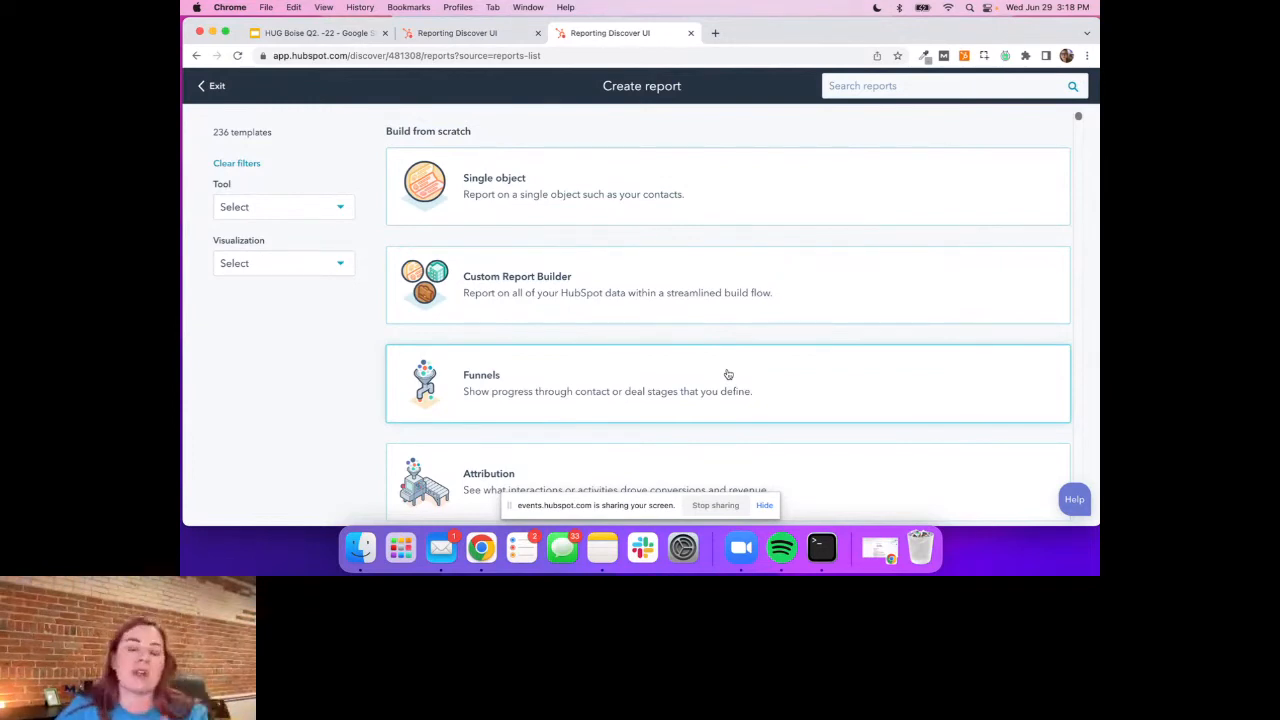
left_click(728, 374)
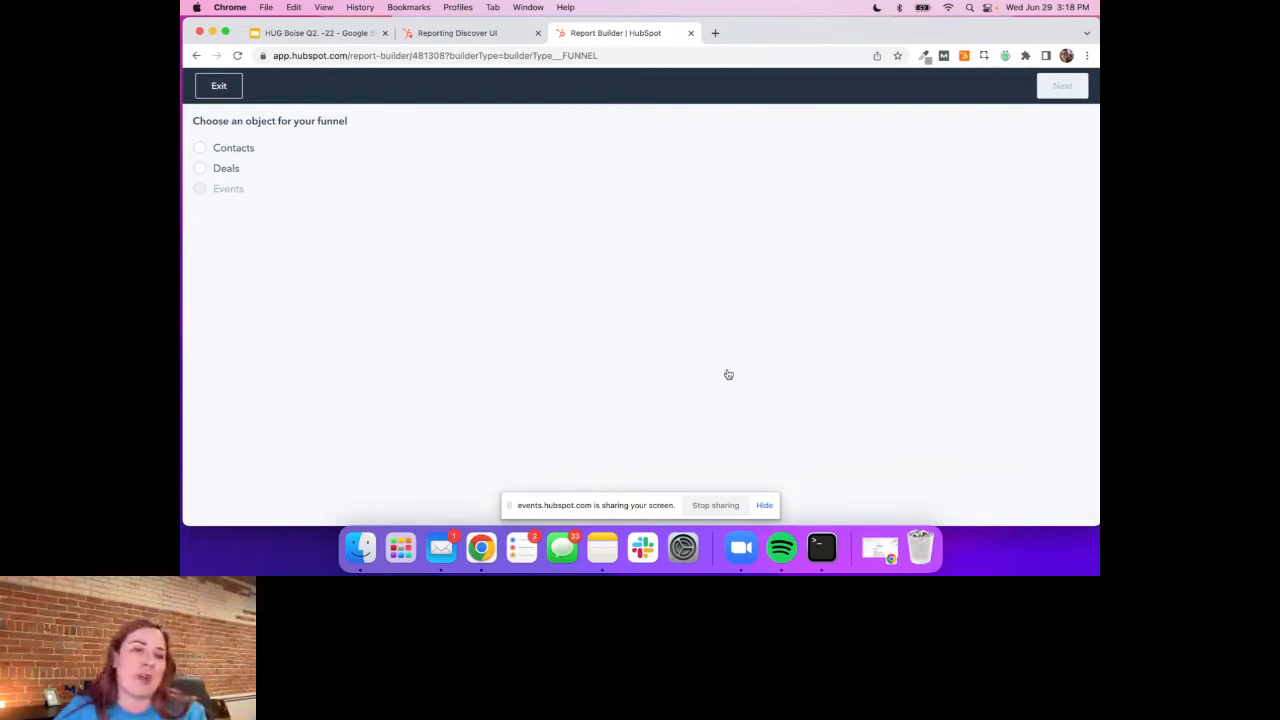
left_click(201, 169)
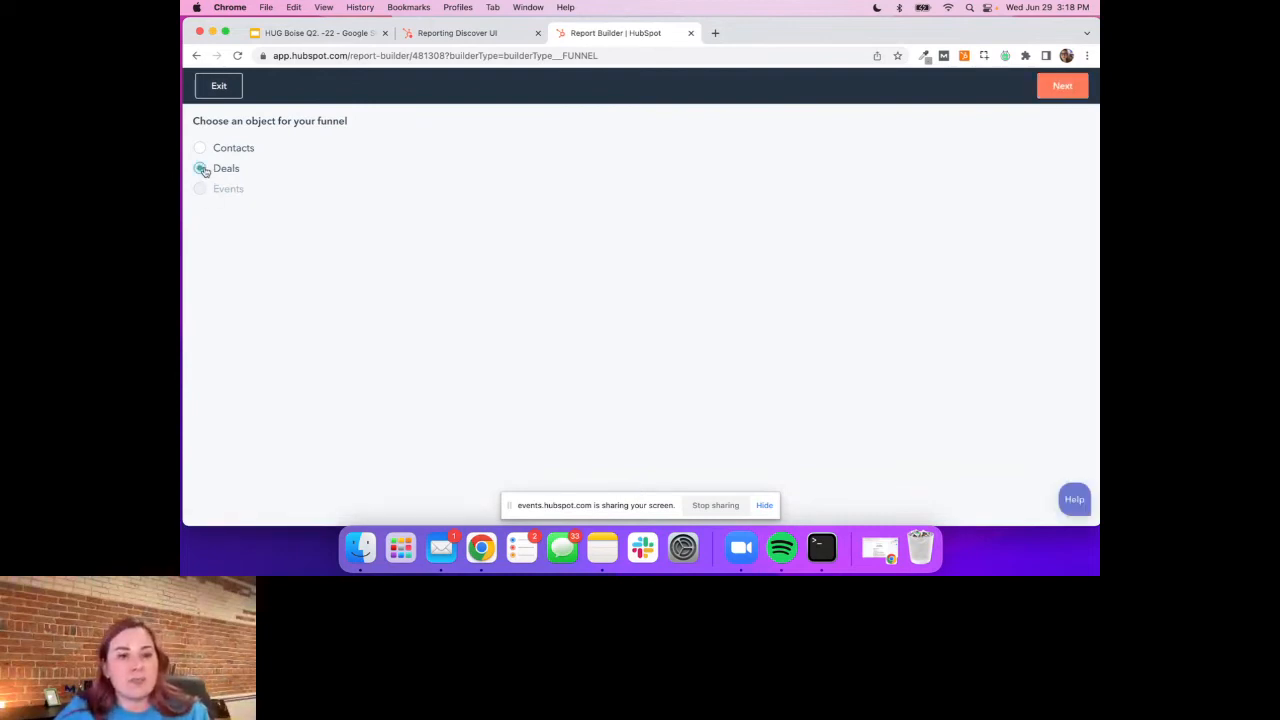
left_click(1052, 92)
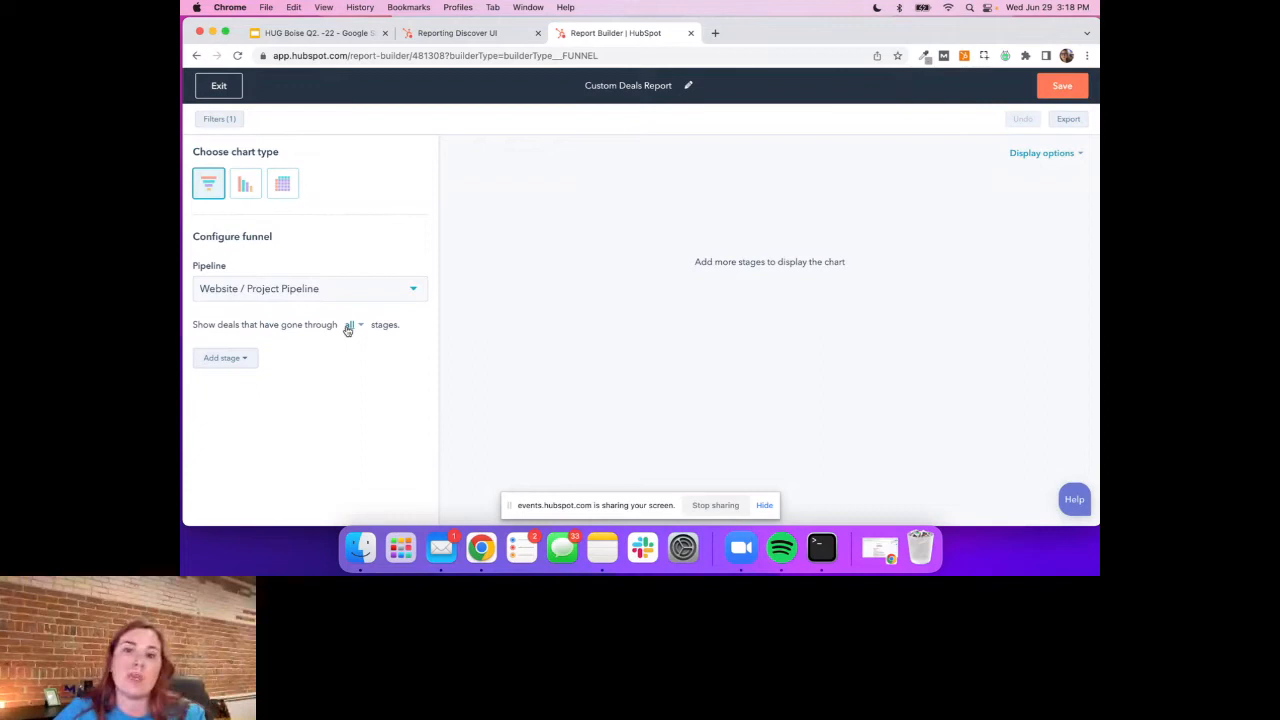
Save the funnel as Custom Deals Report and add it to the existing HUG dashboard
left_click(1062, 86)
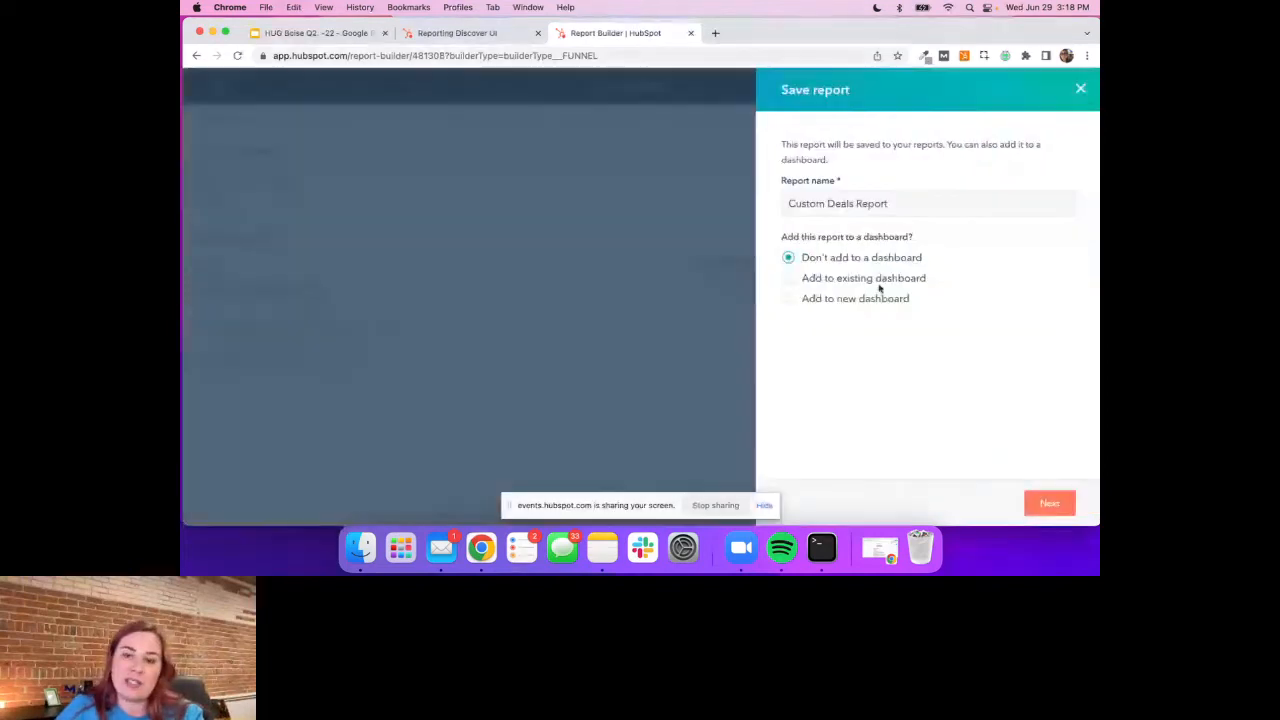
left_click(789, 279)
left_click(818, 310)
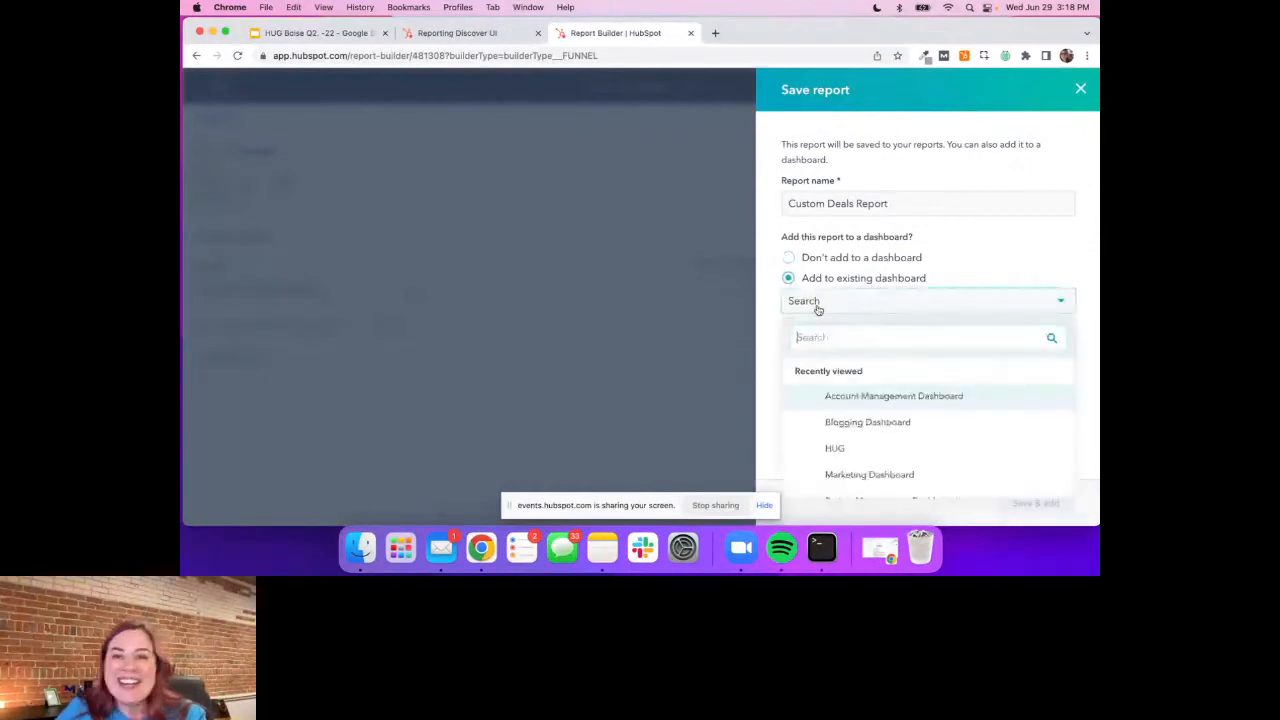
left_click(836, 448)
left_click(1035, 503)
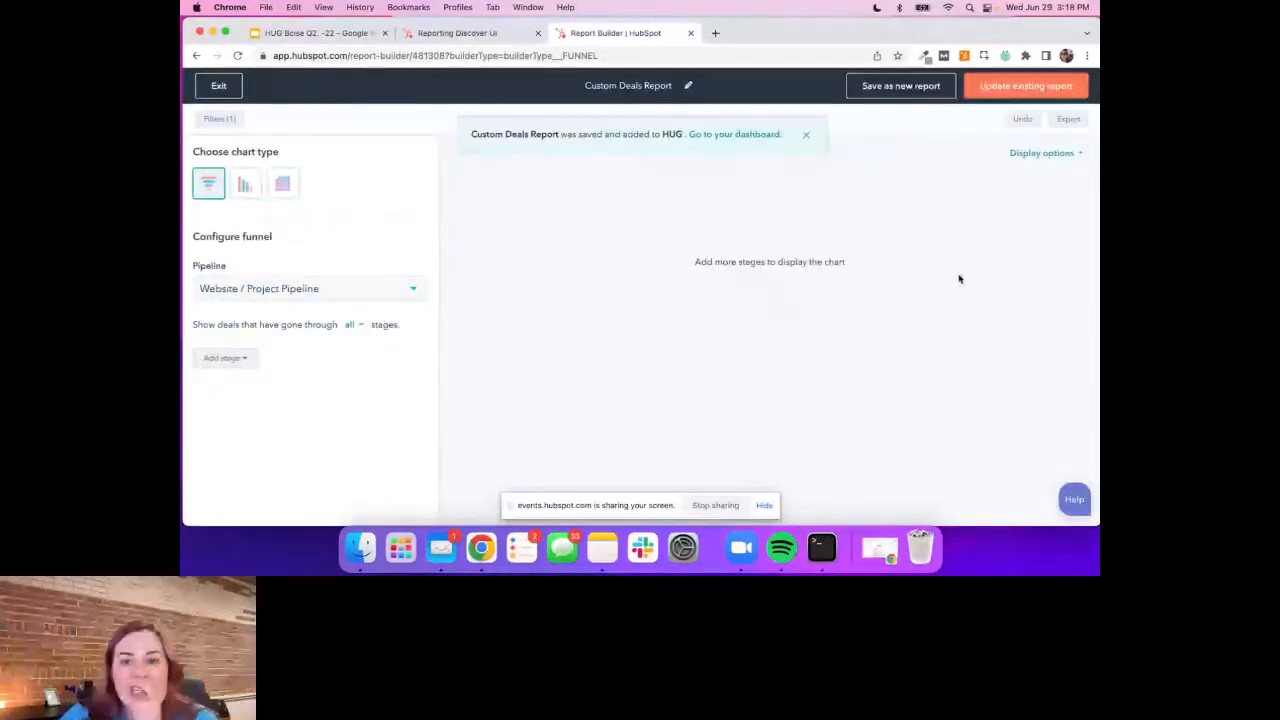
Exit the report builder and bring up the Custom Deals Report on the HUG dashboard
left_click(237, 55)
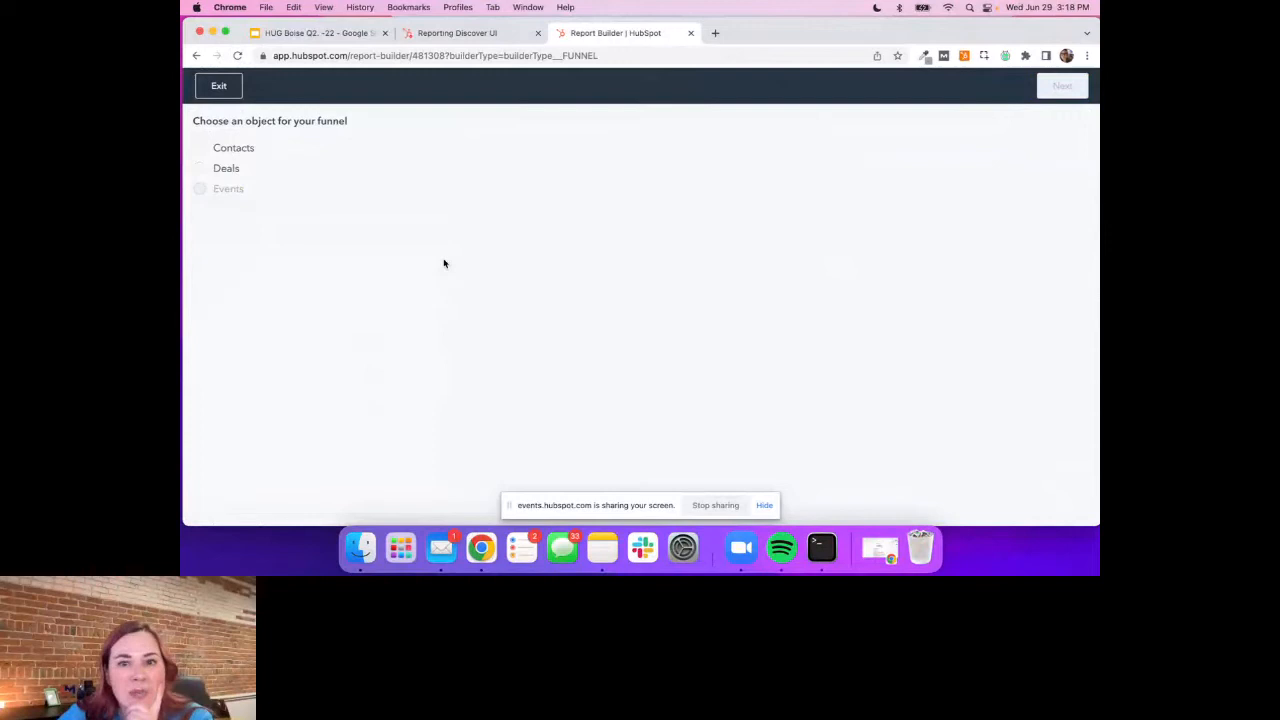
left_click(217, 87)
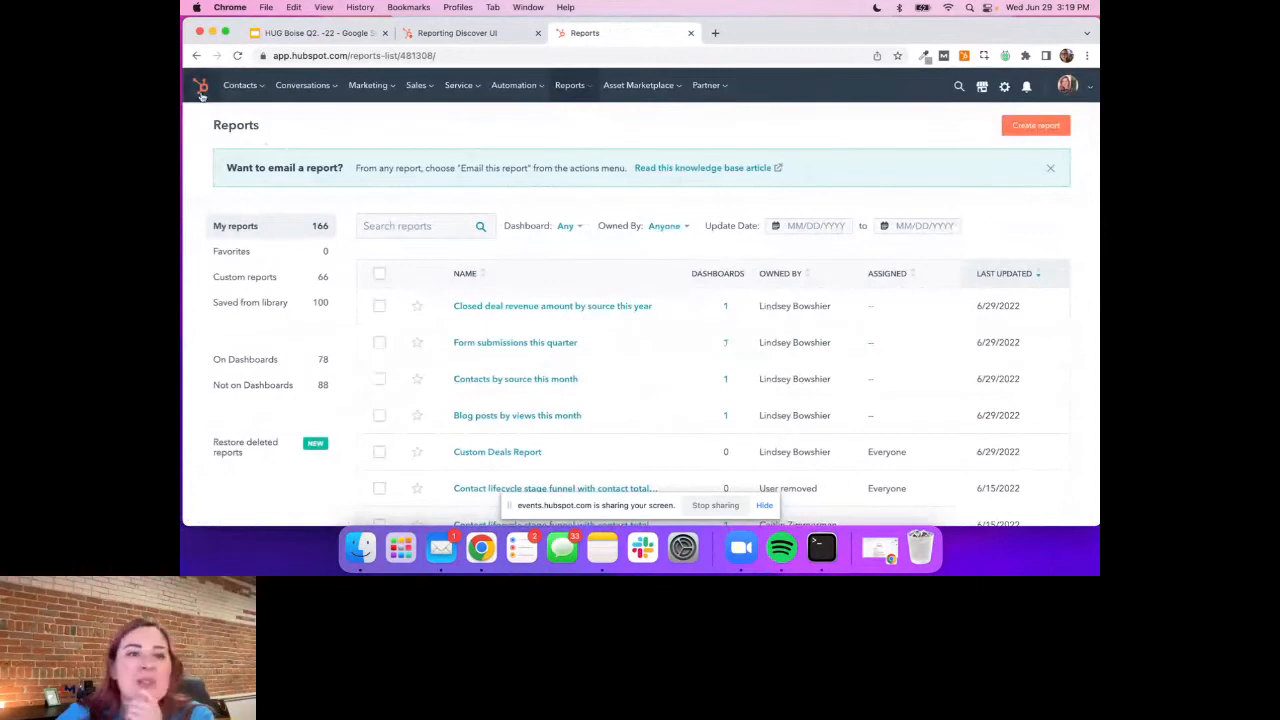
left_click(202, 88)
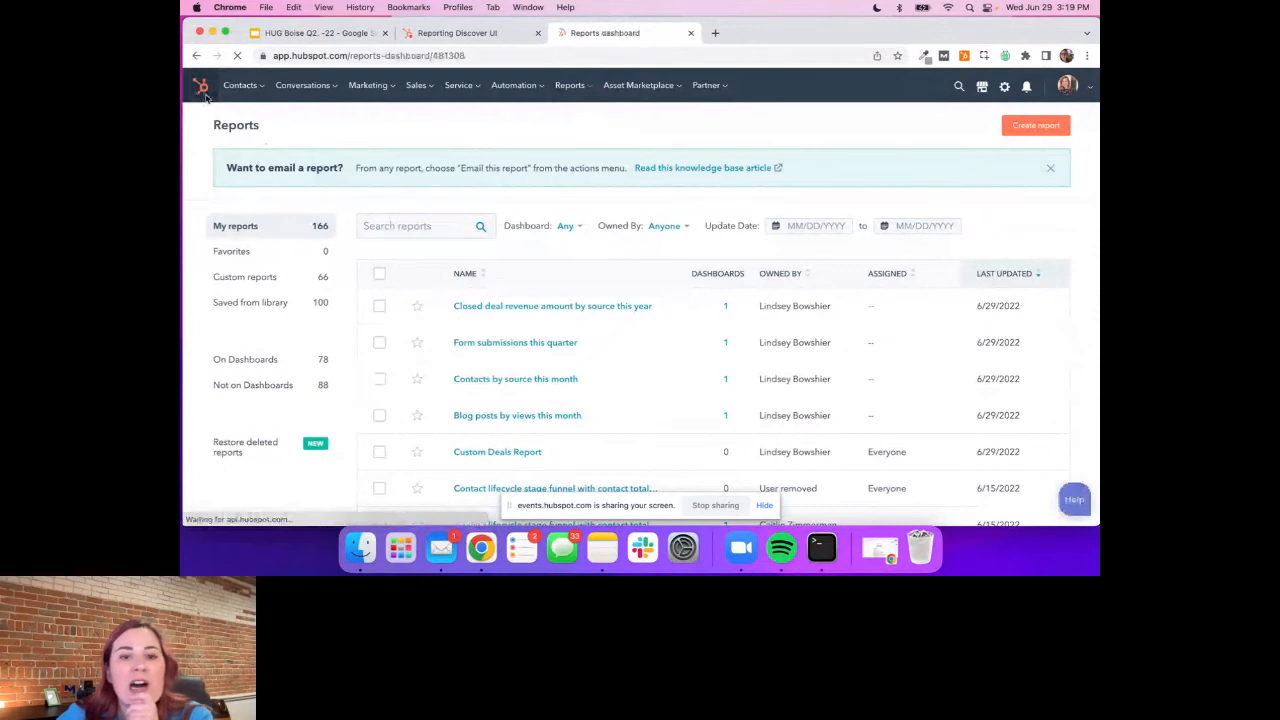
scroll(809, 336, "down", 10)
scroll(271, 229, "down", 1)
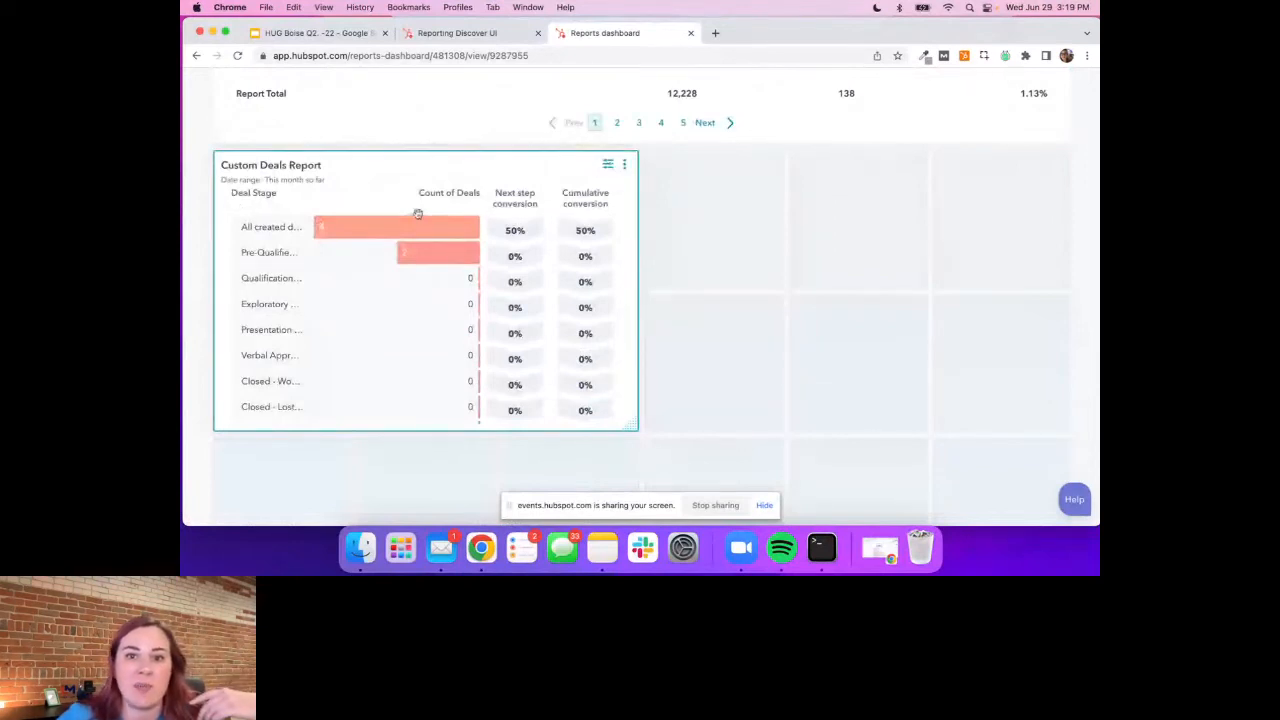
View the Custom Deals Report with its date range filtered to This year, and close the filter view
left_click(609, 167)
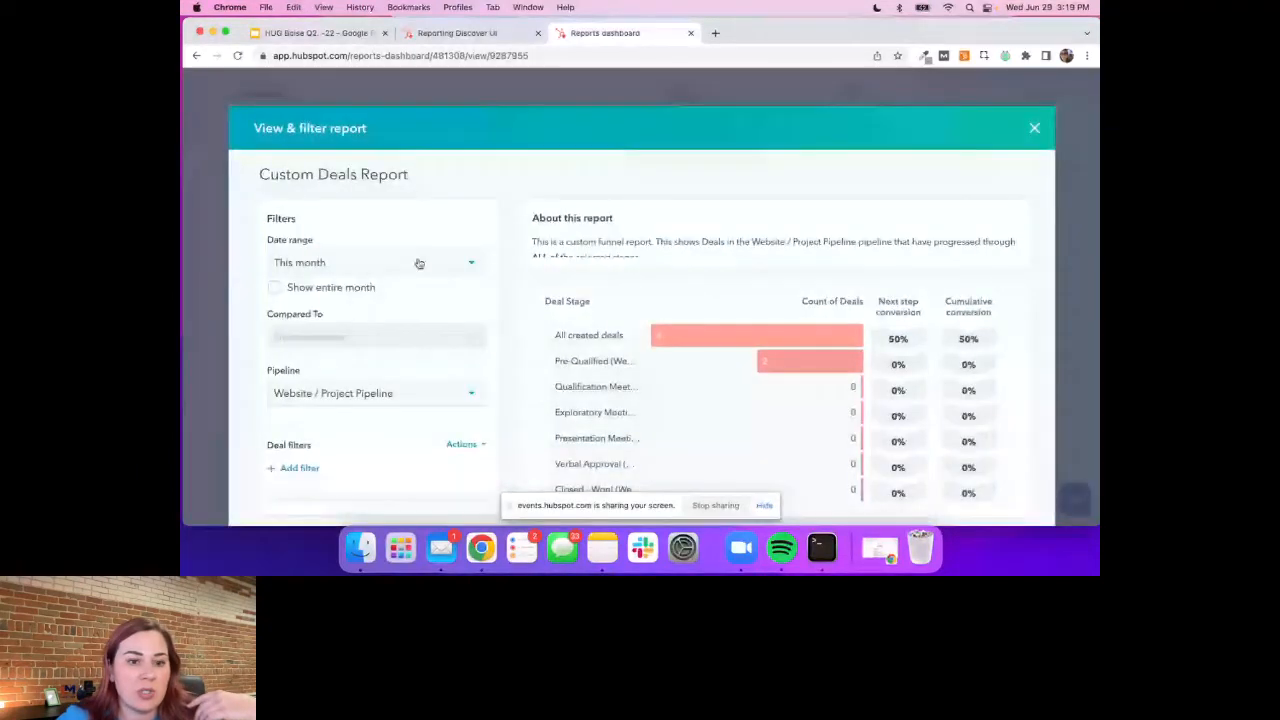
left_click(419, 262)
scroll(351, 360, "down", 5)
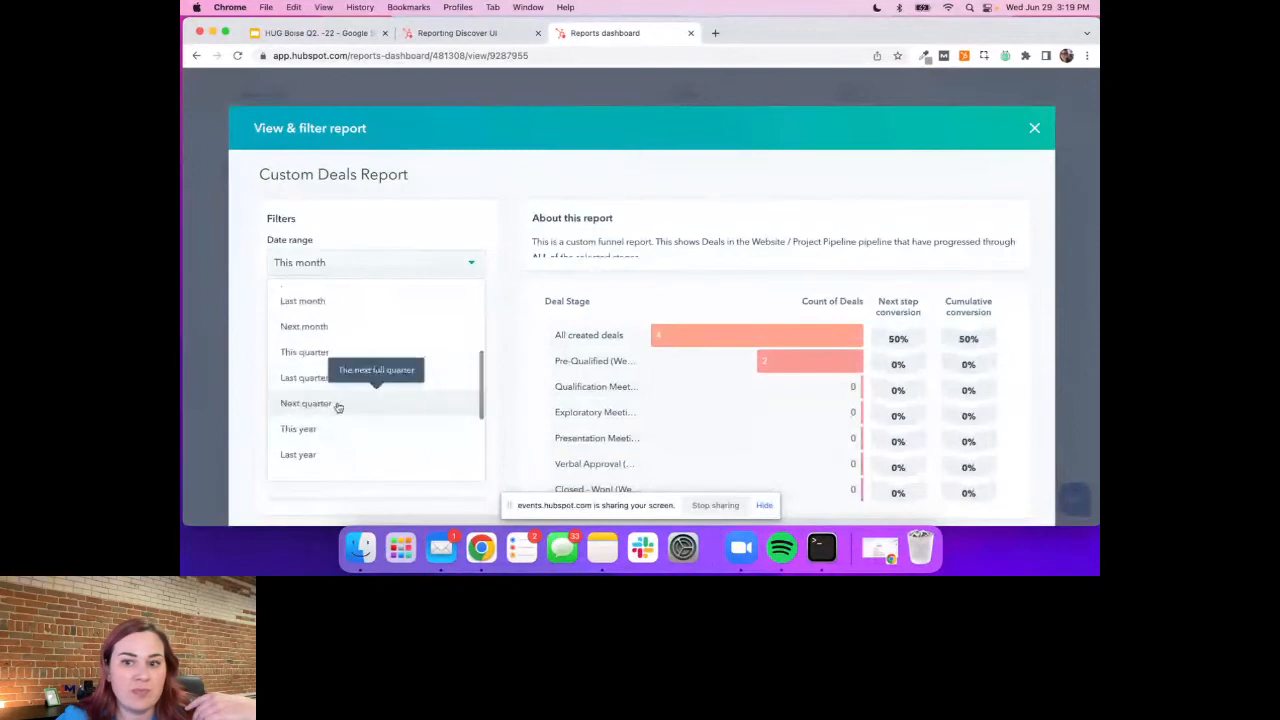
left_click(331, 428)
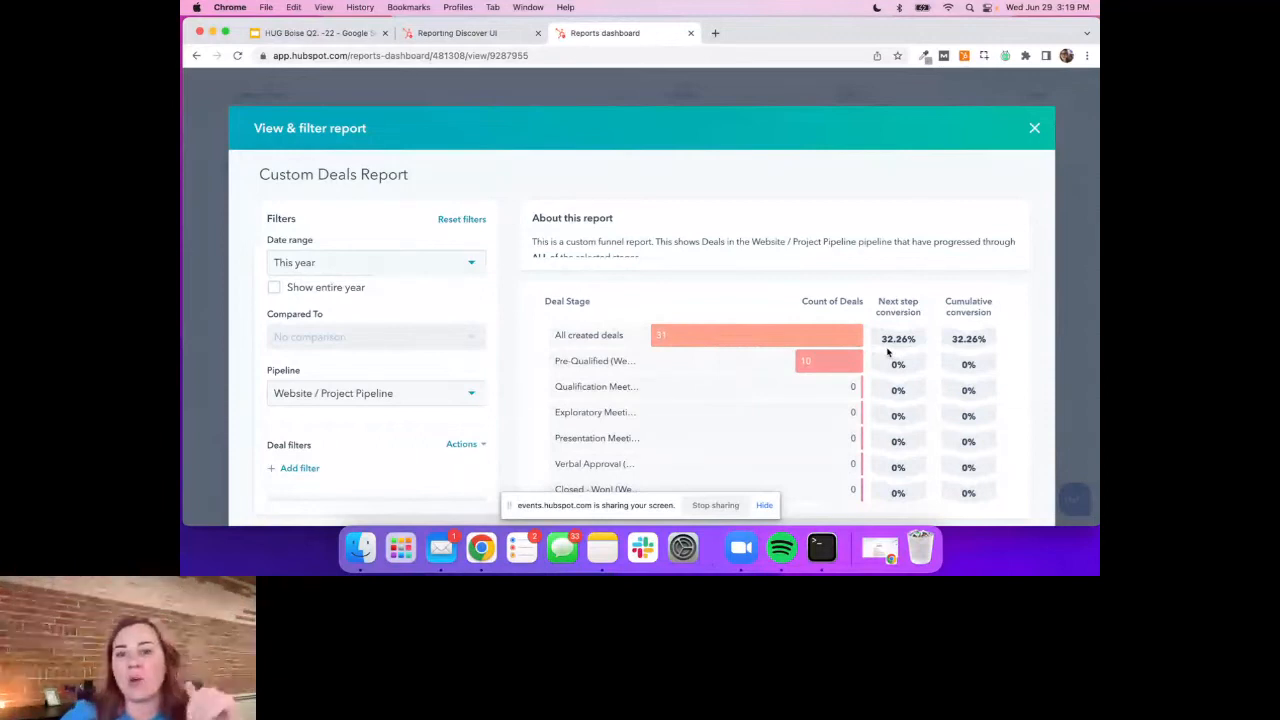
left_click(1036, 130)
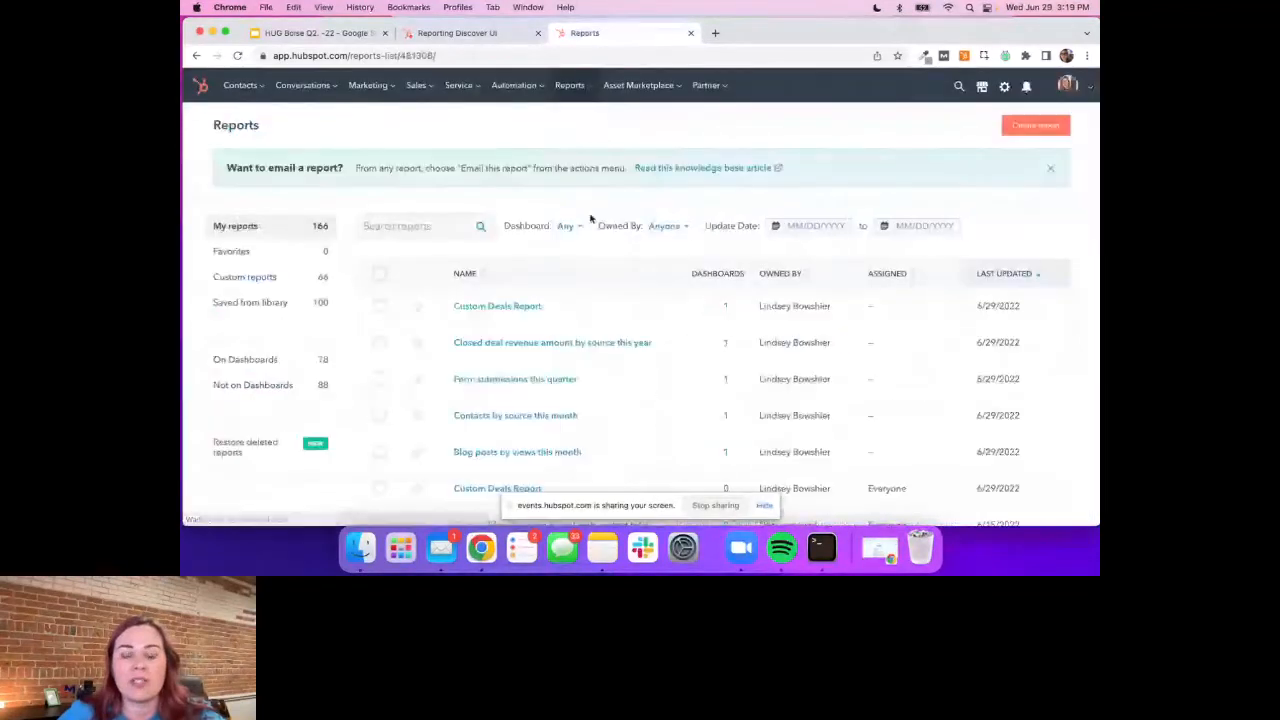
Create another Deals funnel report that shows deals that have gone through any stages
left_click(1036, 125)
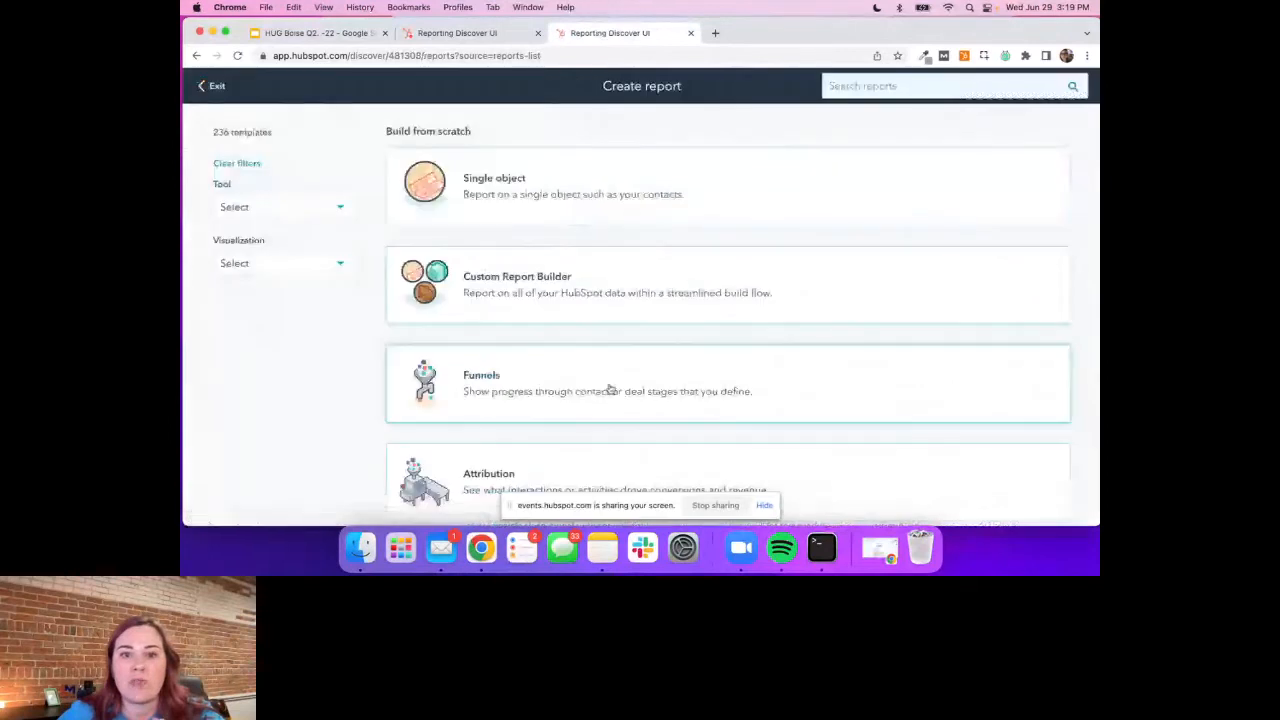
left_click(609, 390)
left_click(199, 169)
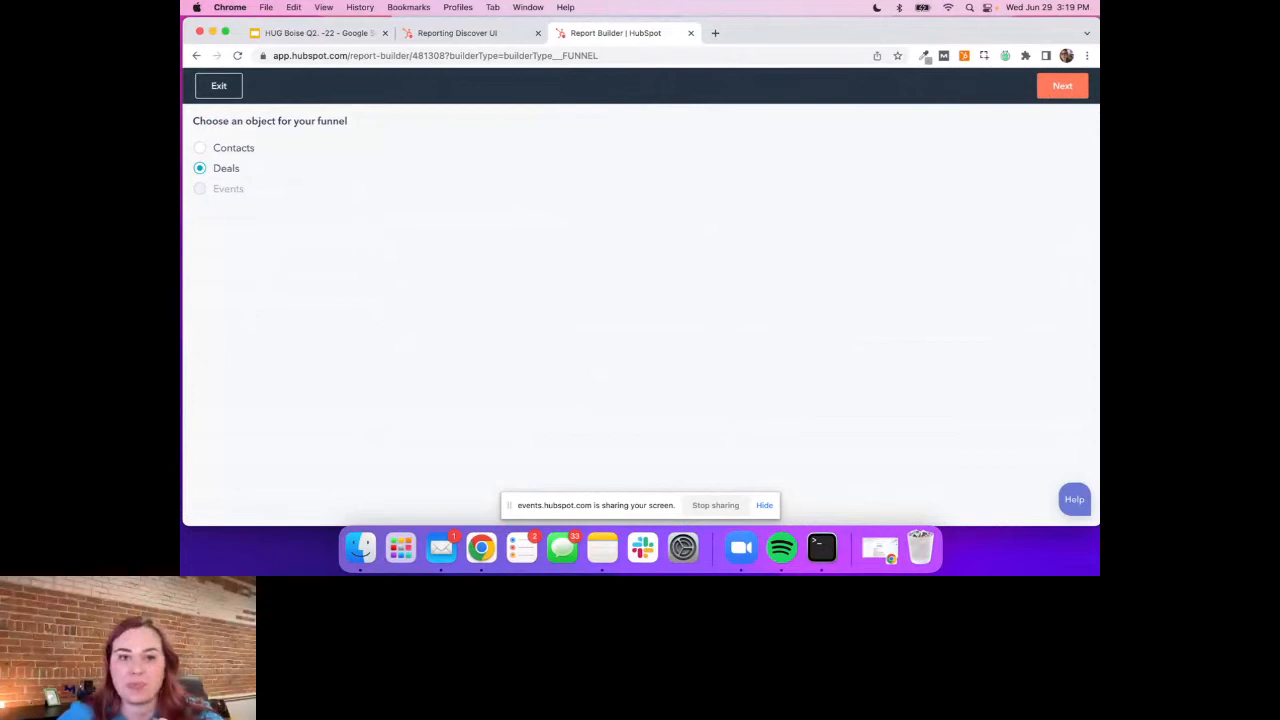
left_click(355, 326)
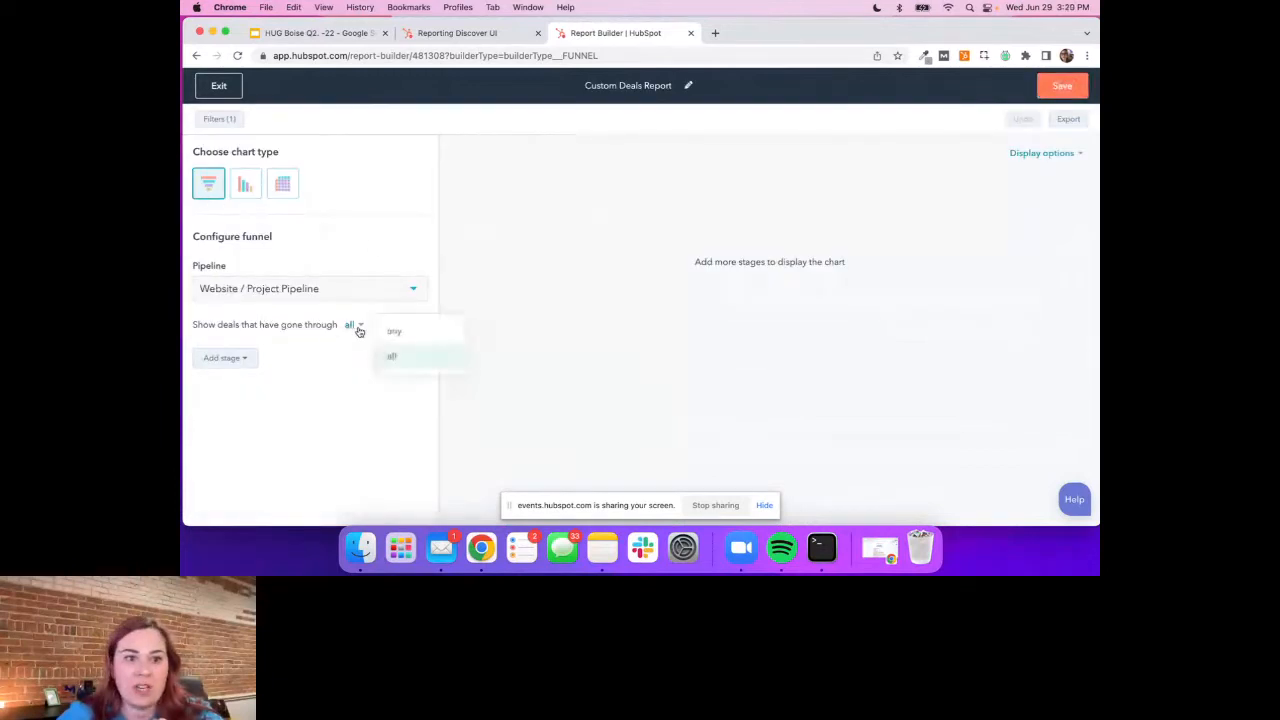
left_click(403, 332)
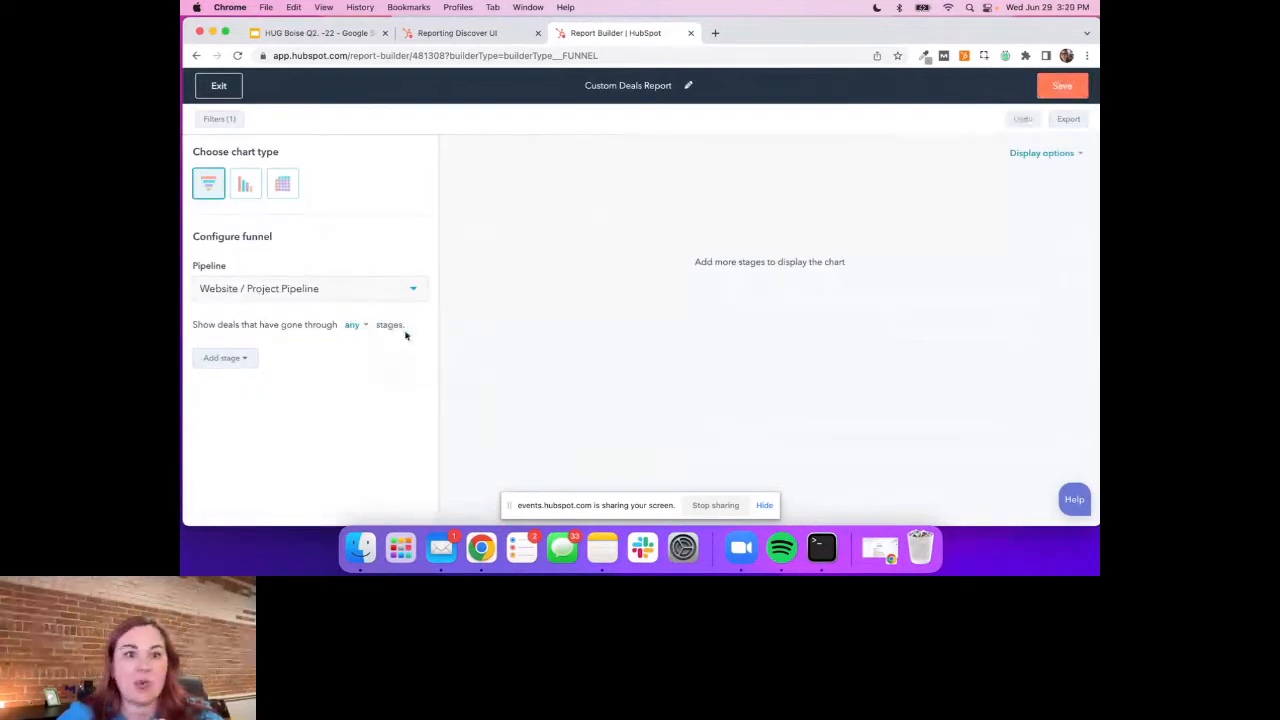
Save the any-stages deals report and add it to the existing HUG dashboard
left_click(1060, 88)
left_click(788, 278)
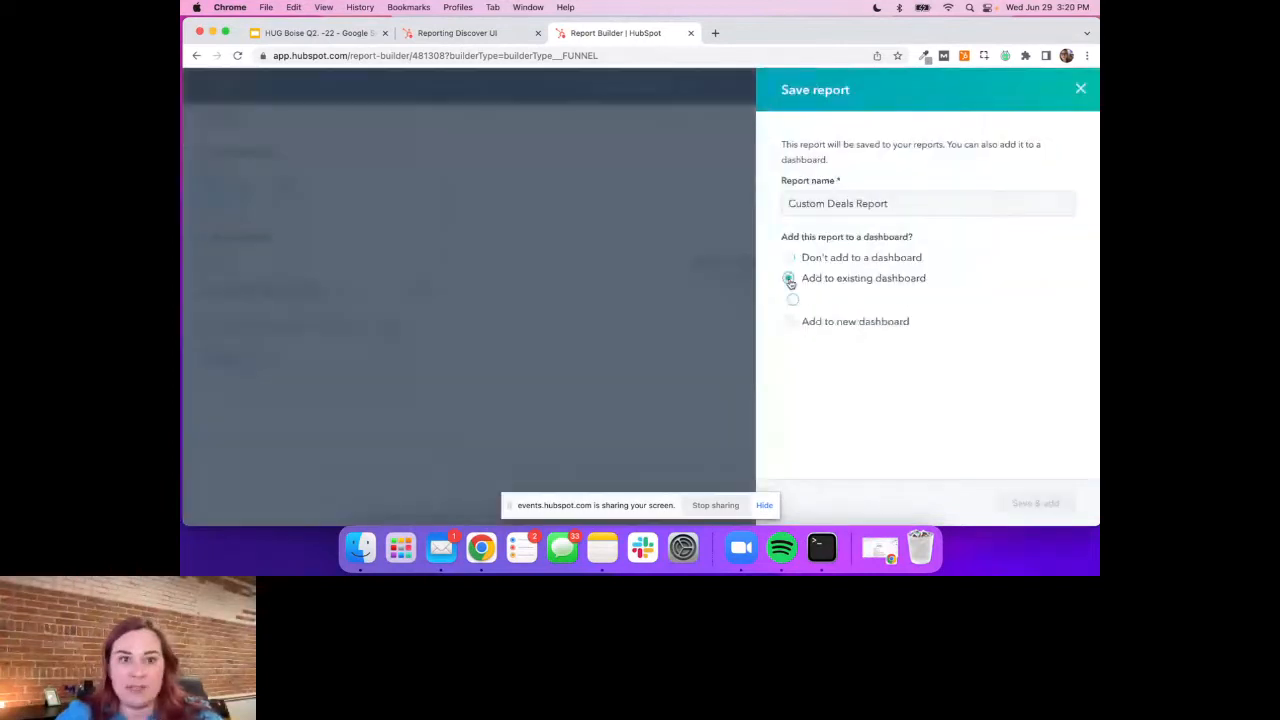
left_click(800, 301)
left_click(837, 447)
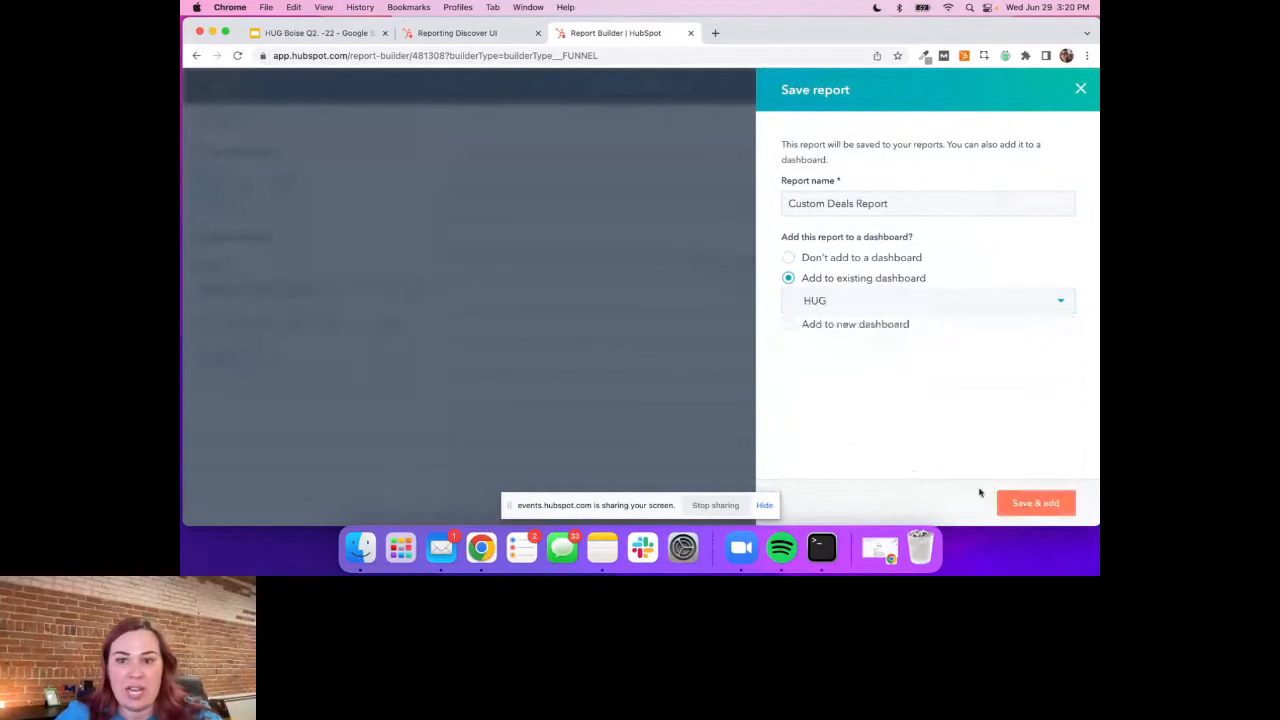
left_click(1016, 504)
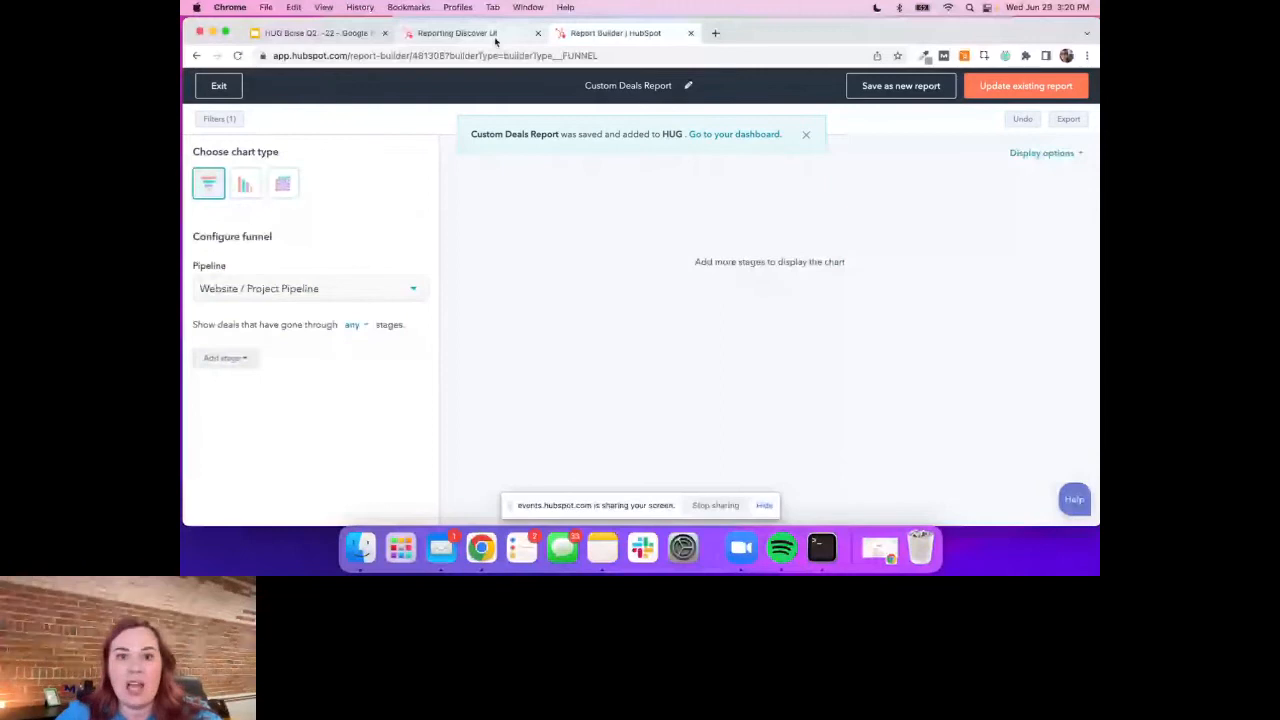
Leave the report builder and find the two Custom Deals Reports on the HUG dashboard
left_click(218, 85)
left_click(208, 86)
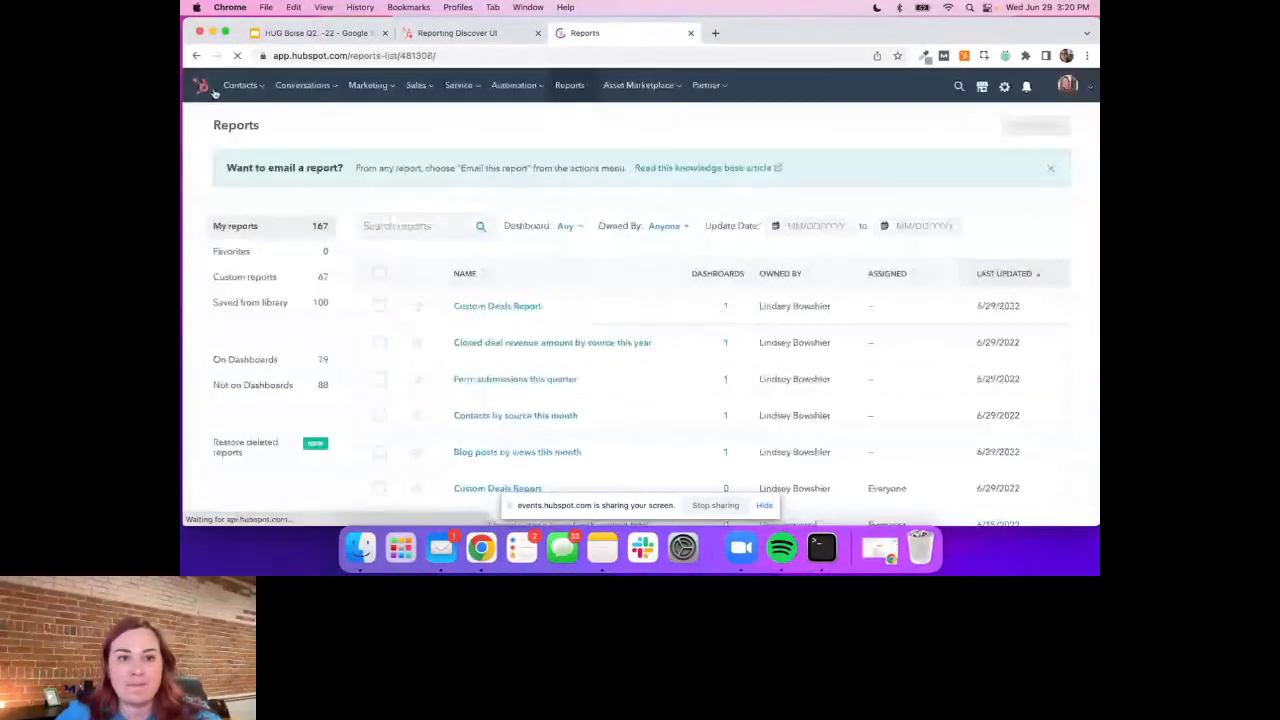
left_click(204, 88)
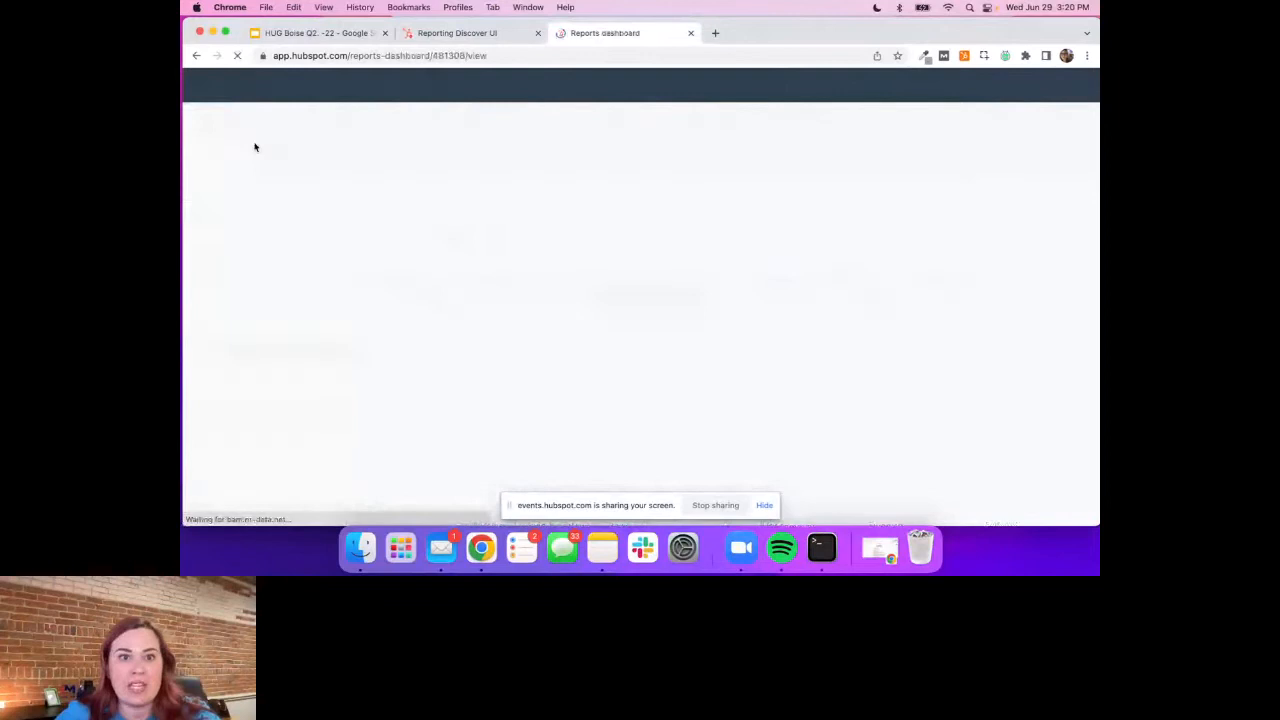
scroll(507, 372, "down", 15)
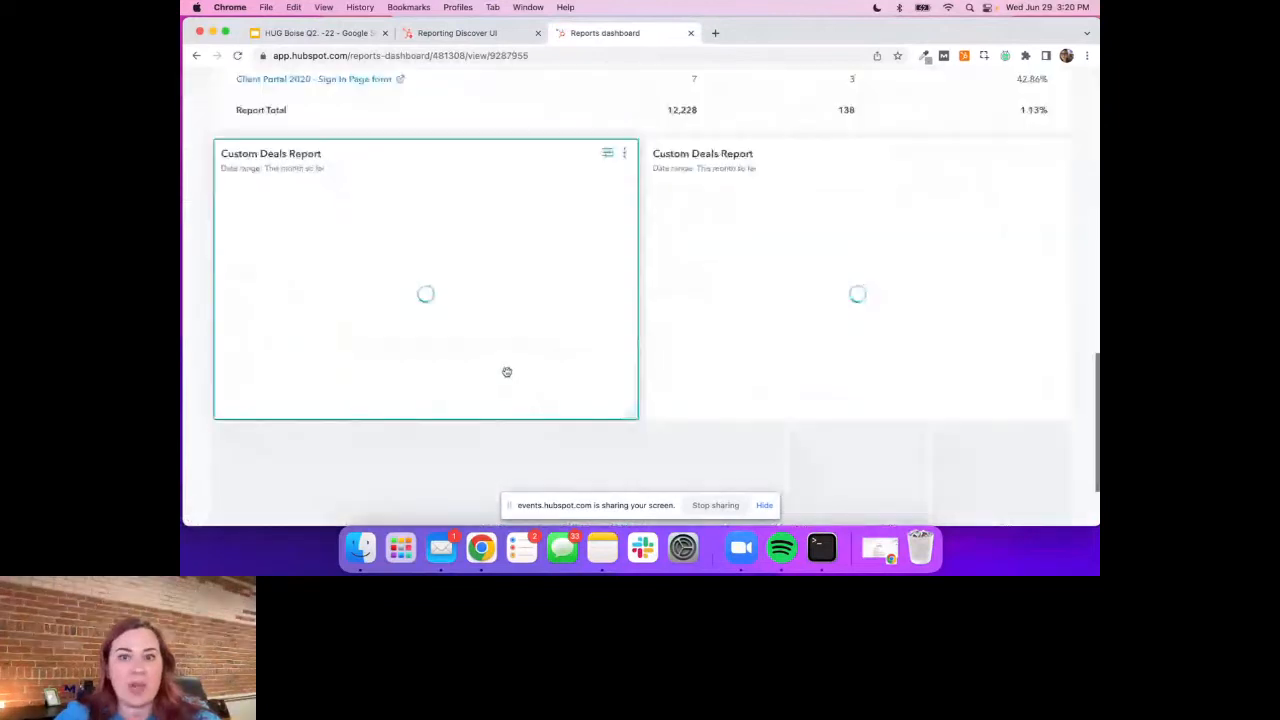
scroll(507, 372, "down", 1)
Filter the any-stages Custom Deals Report on the HUG dashboard to the date range This year
left_click(1040, 116)
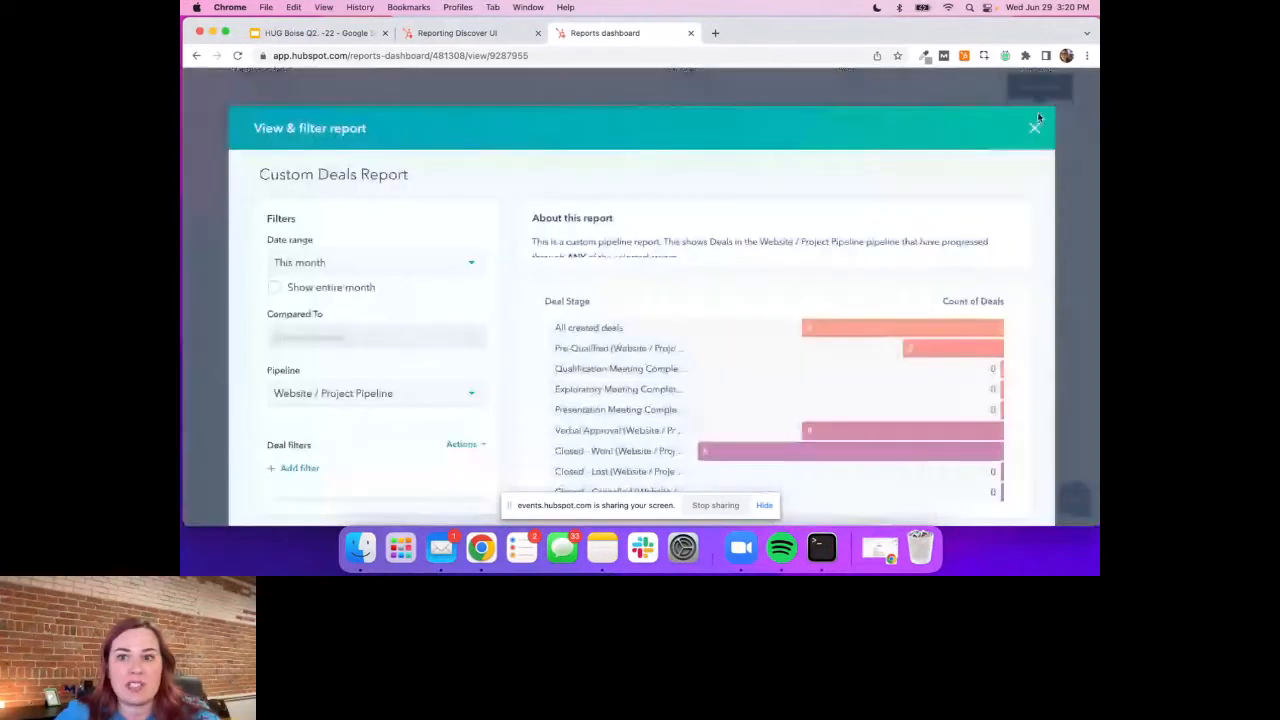
left_click(346, 262)
scroll(336, 411, "down", 1)
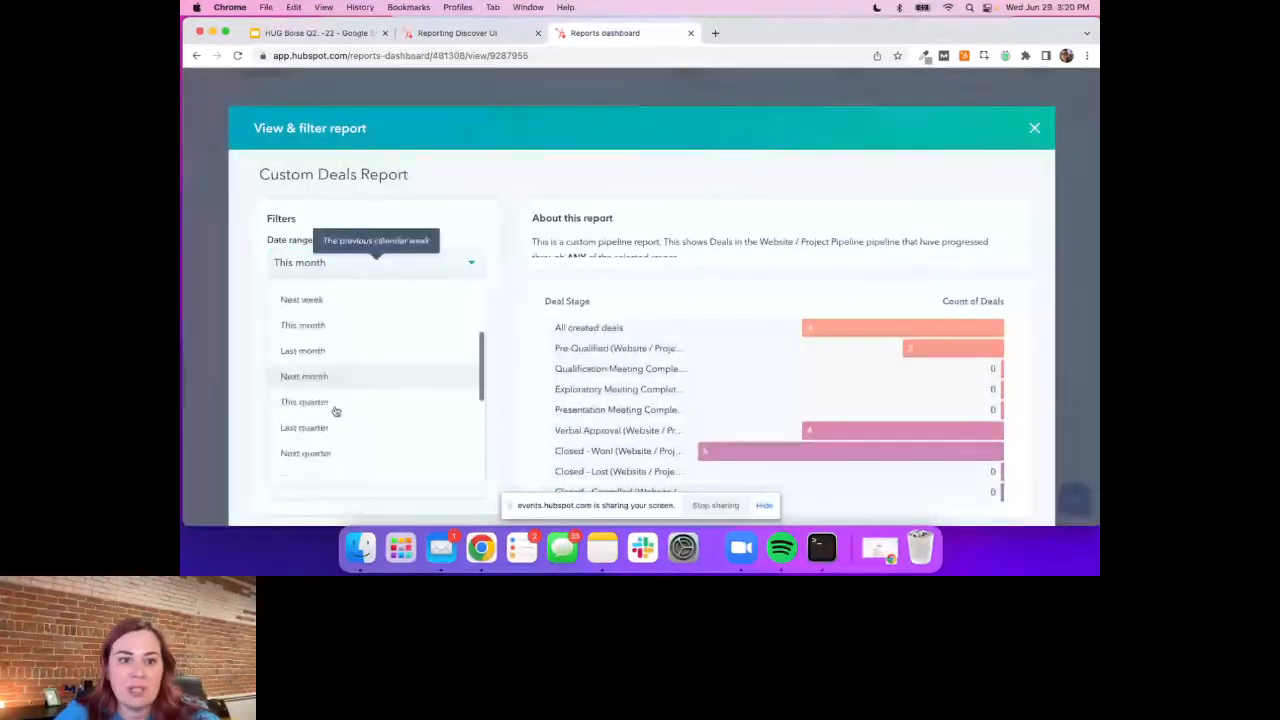
scroll(336, 430, "down", 2)
left_click(300, 420)
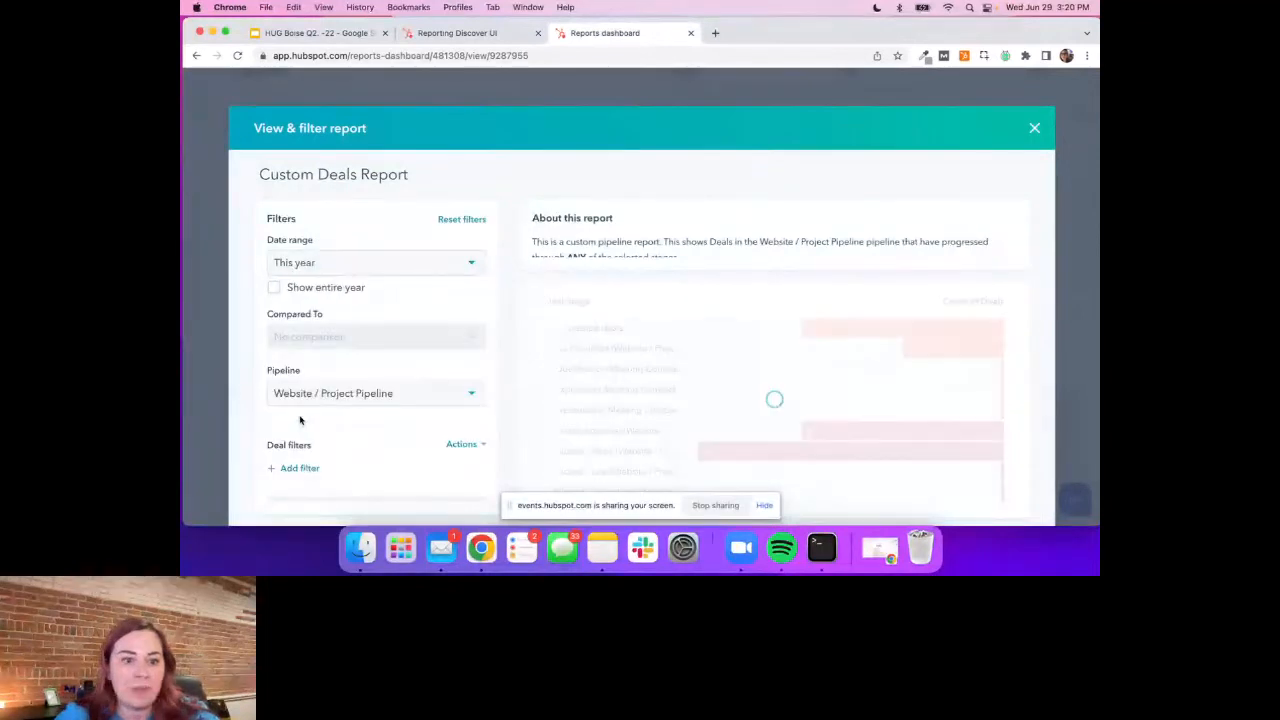
Review the filtered deal stages and report description, and save the new date range to the existing report
scroll(338, 400, "down", 2)
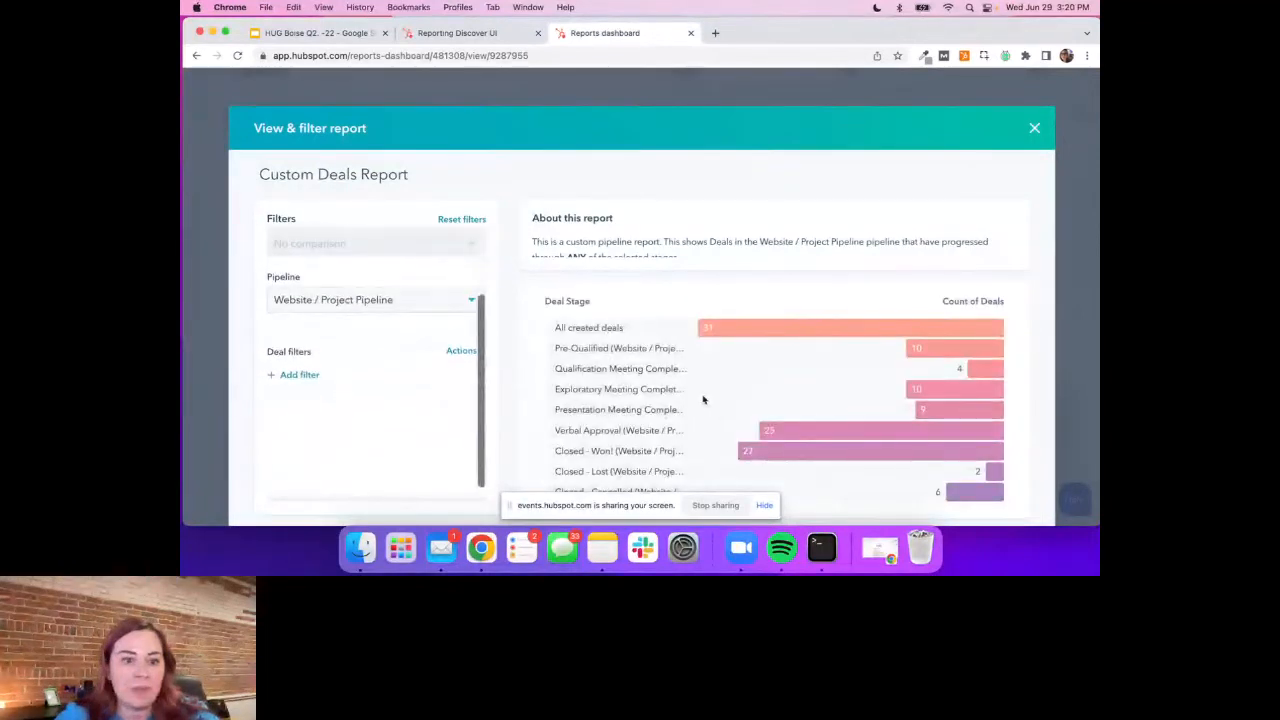
scroll(703, 397, "down", 1)
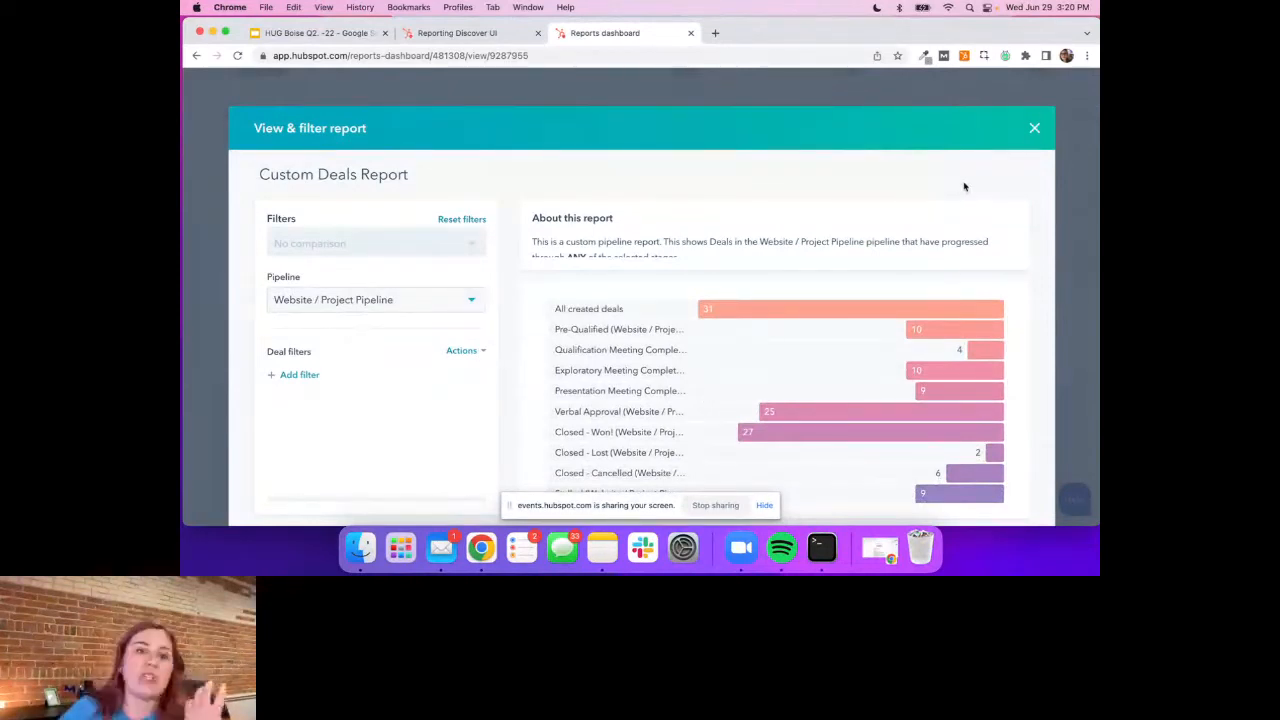
scroll(768, 240, "down", 1)
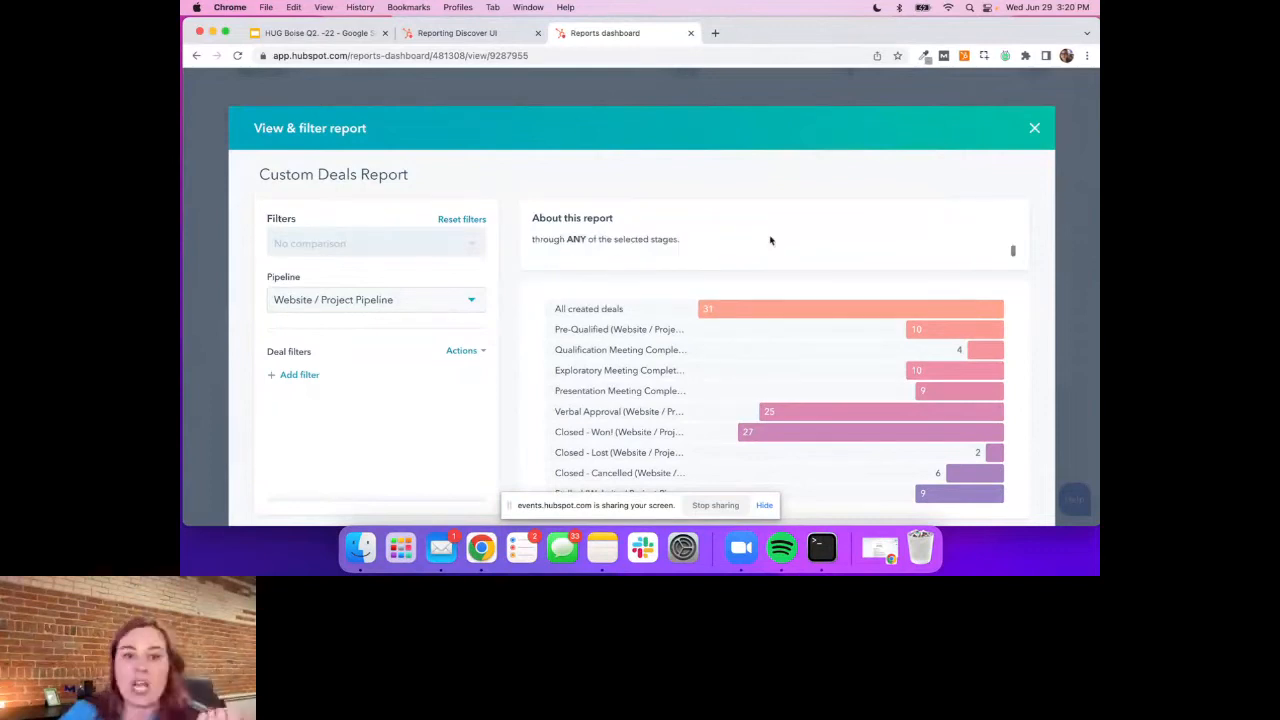
scroll(500, 420, "down", 1)
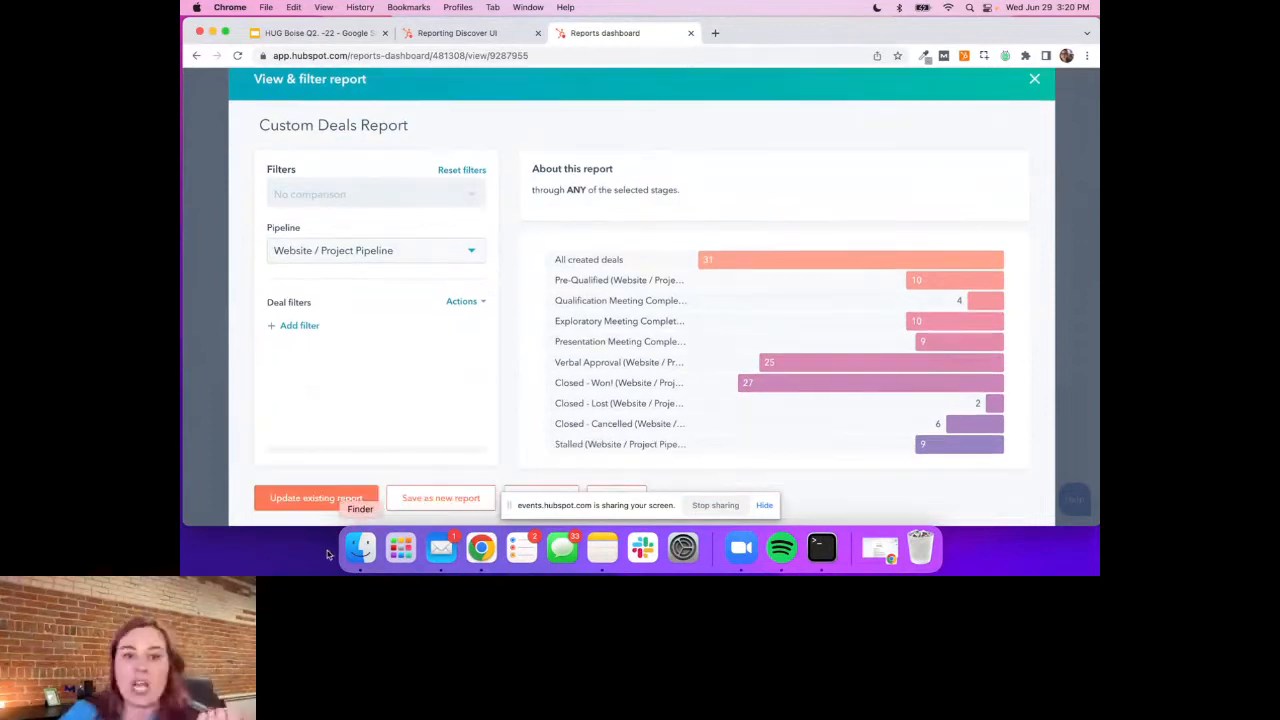
left_click(305, 505)
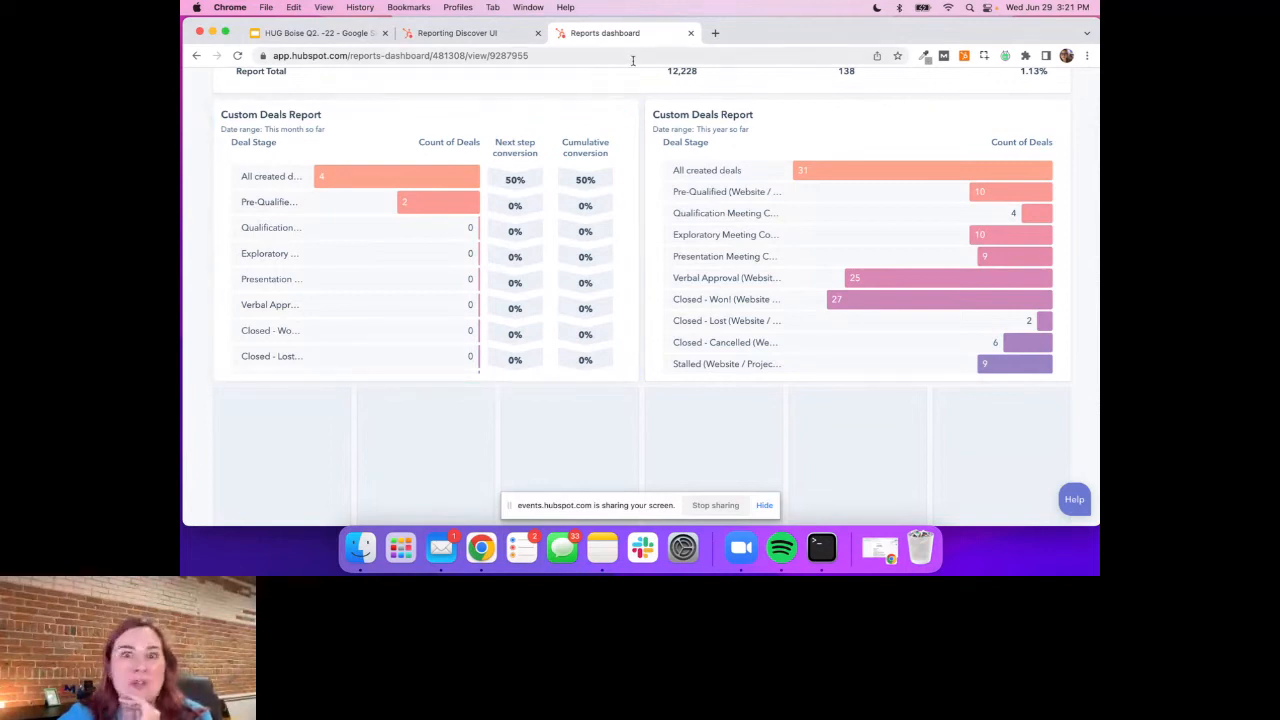
Switch to the HUG Boise presentation in Google Slides, start the slideshow and advance to the Hot Tip slide on sales funnels
scroll(709, 107, "up", 2)
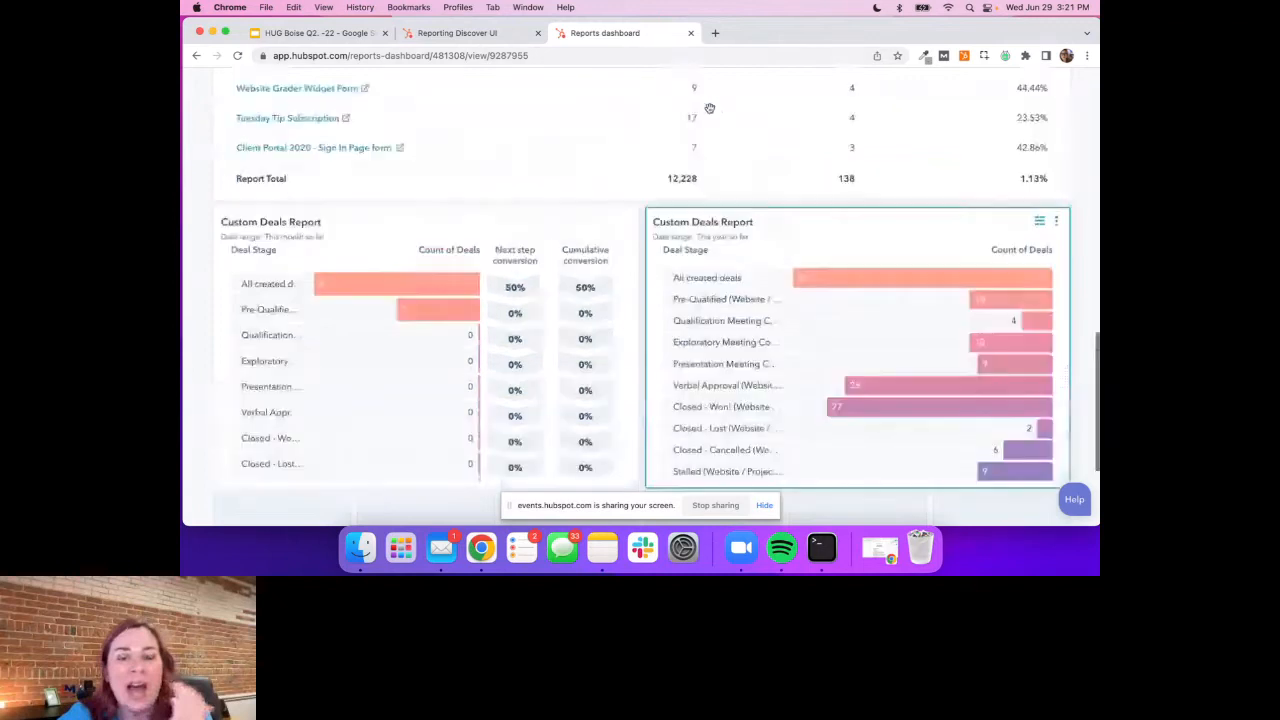
scroll(709, 107, "up", 15)
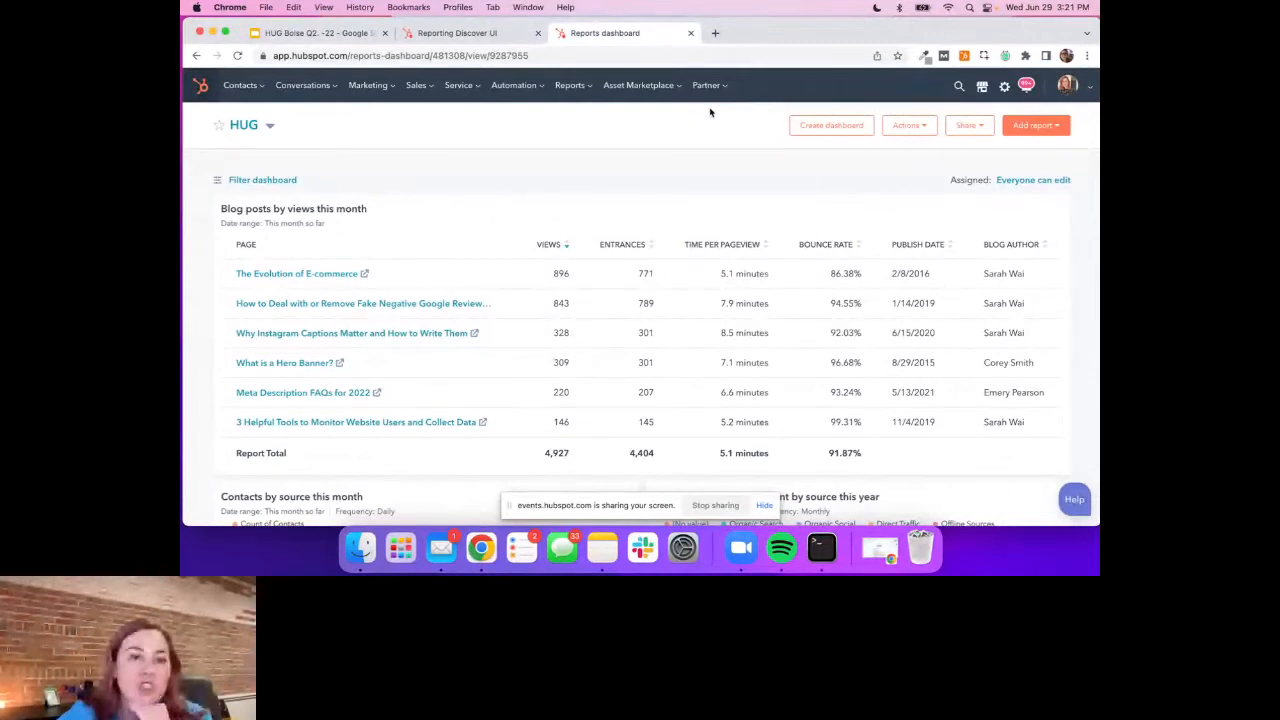
key("super+1")
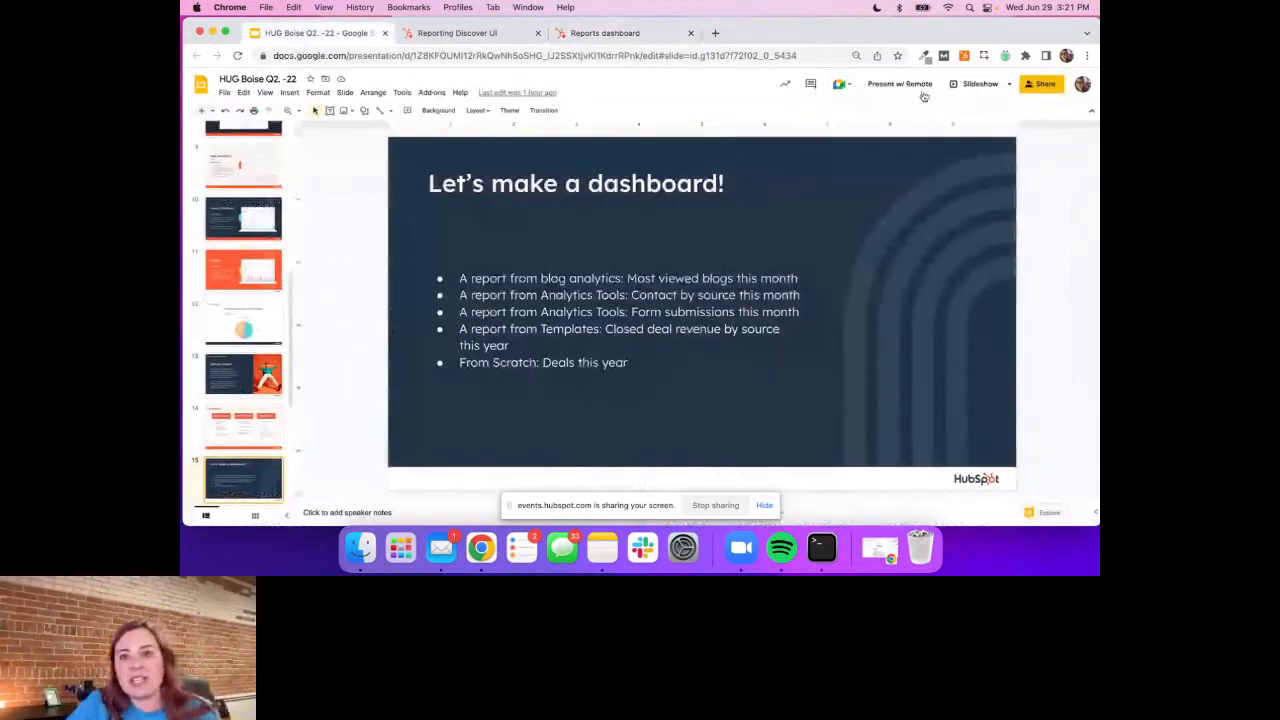
left_click(976, 85)
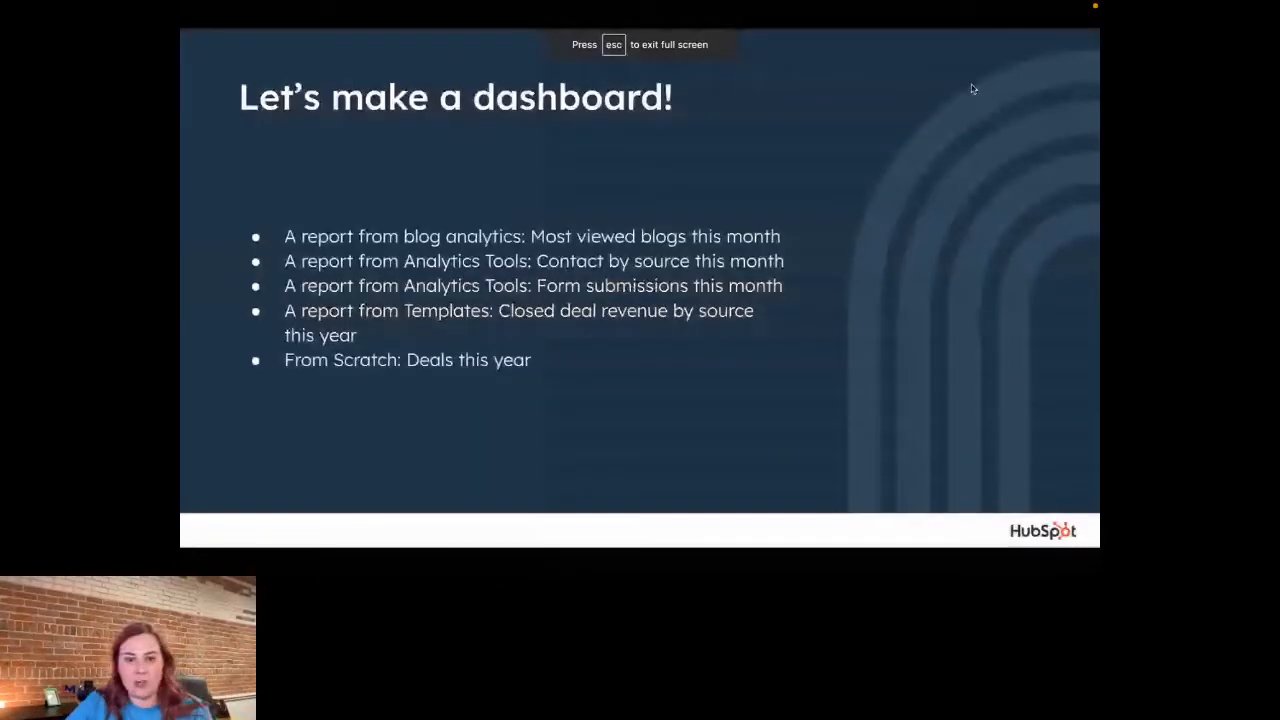
left_click(866, 192)
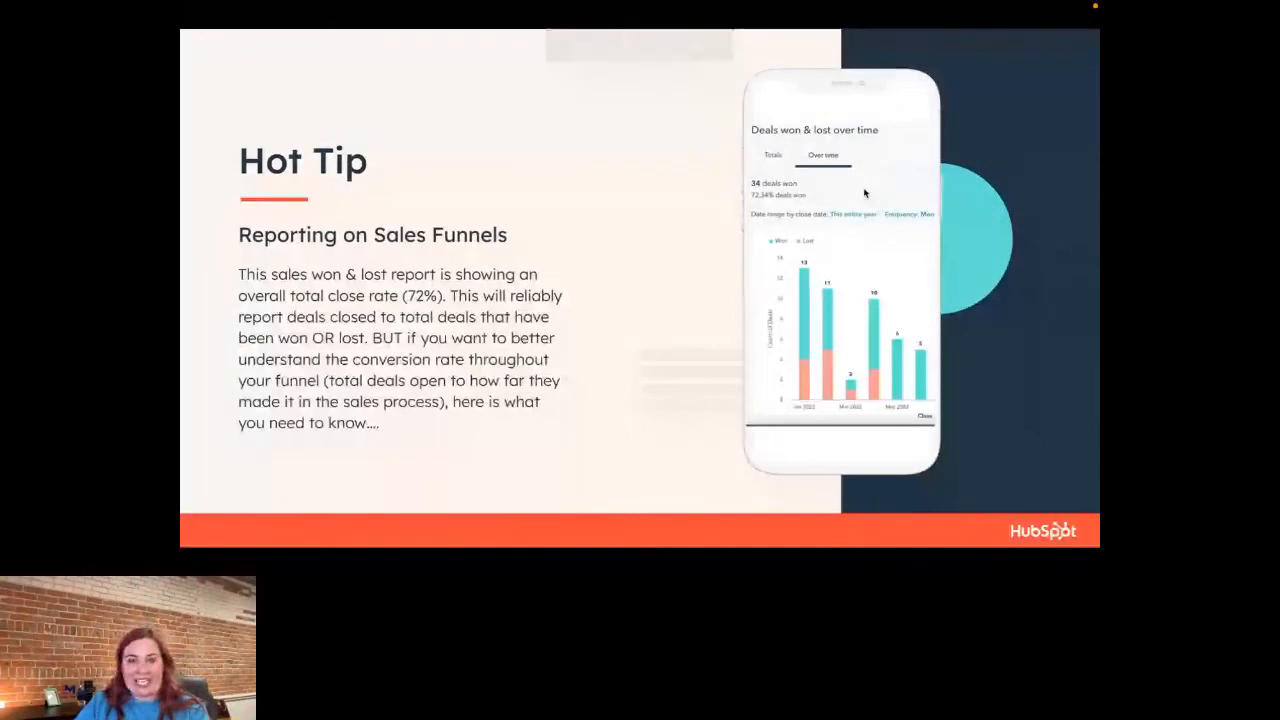